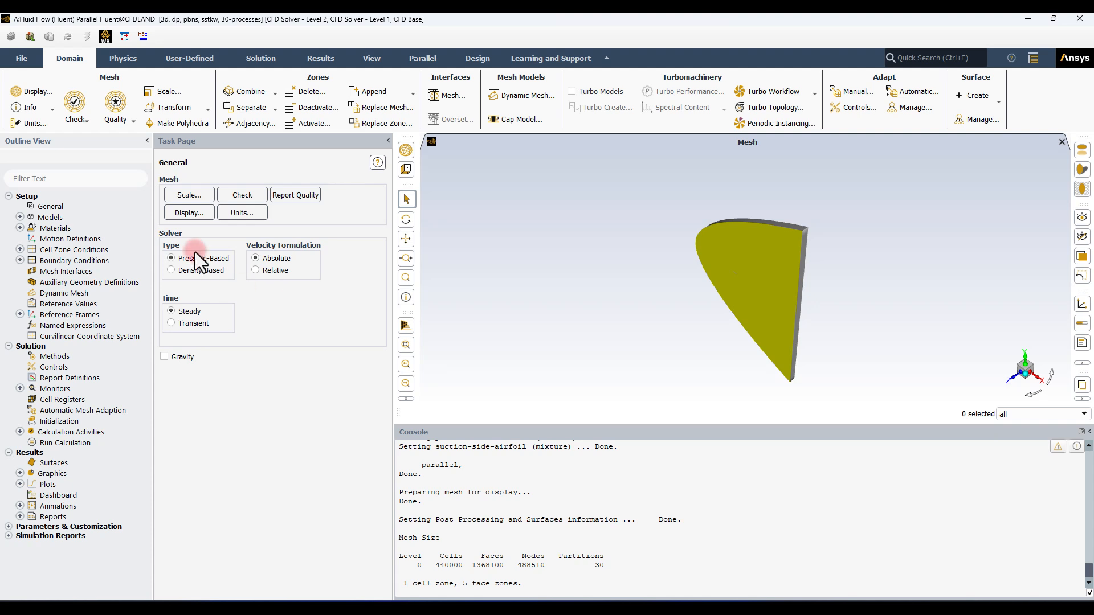
left_click(25, 59)
left_click(19, 146)
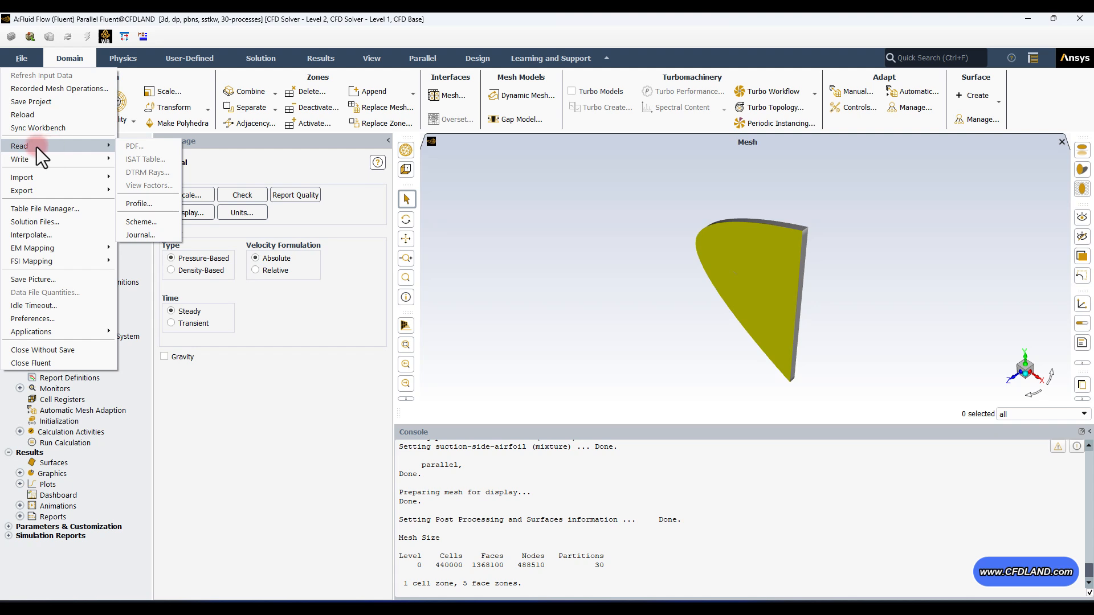
left_click(30, 177)
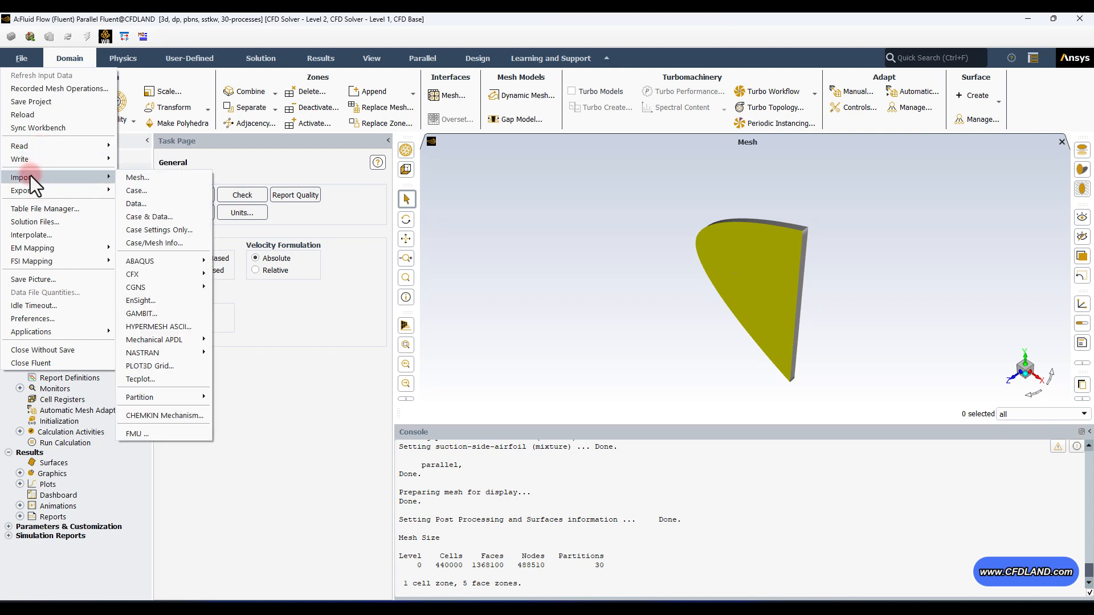
left_click(159, 177)
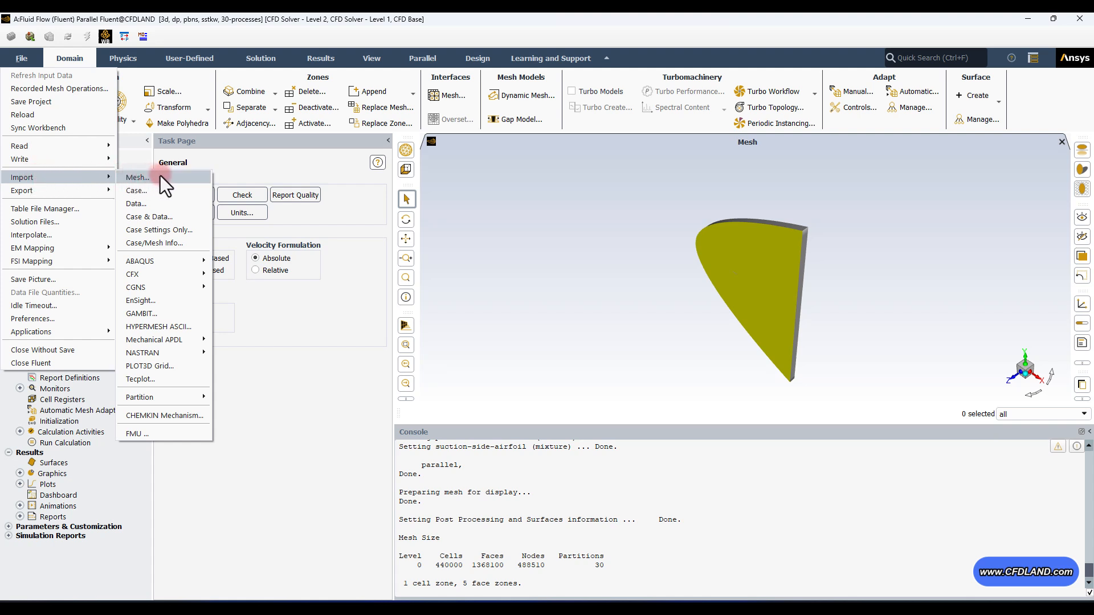
left_click(64, 178)
left_click(350, 236)
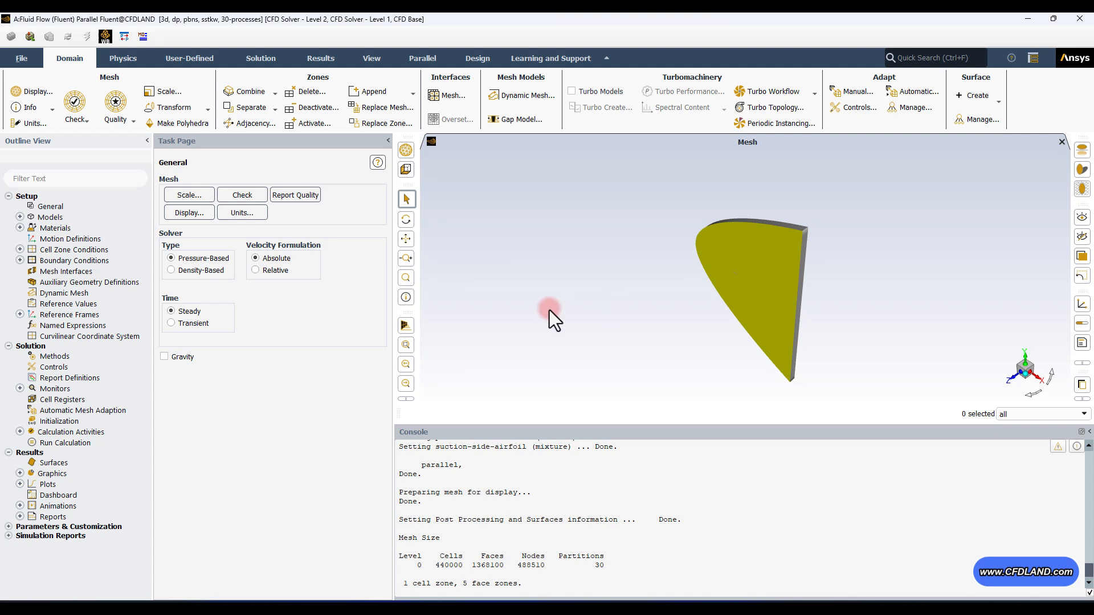
- Switch the viscous model to Spalart-Allmaras (1 eqn) with vorticity-based production
left_click(67, 208)
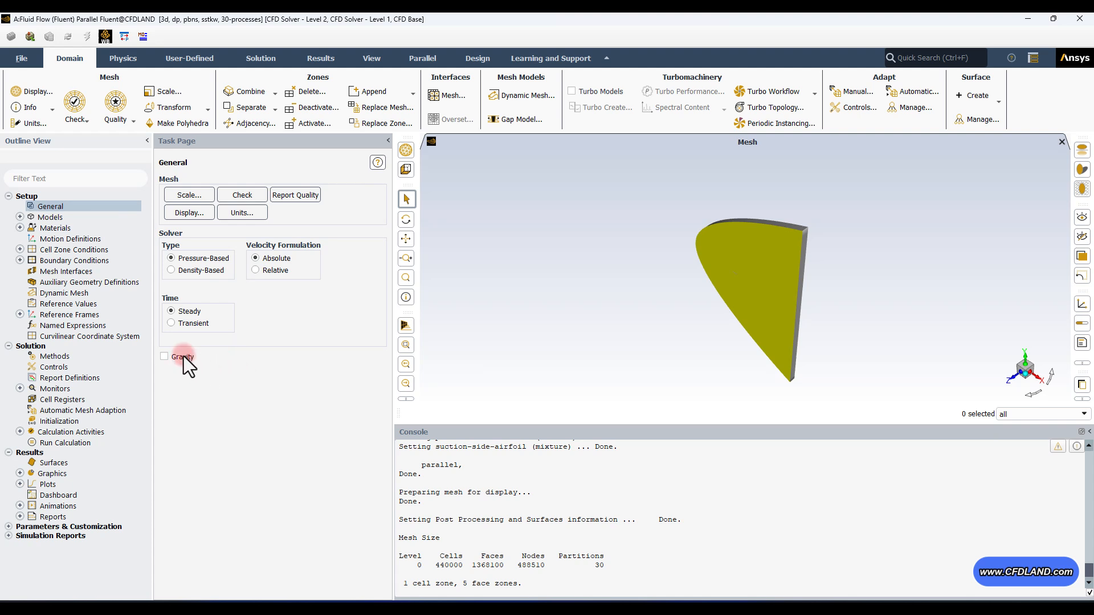
left_click(20, 217)
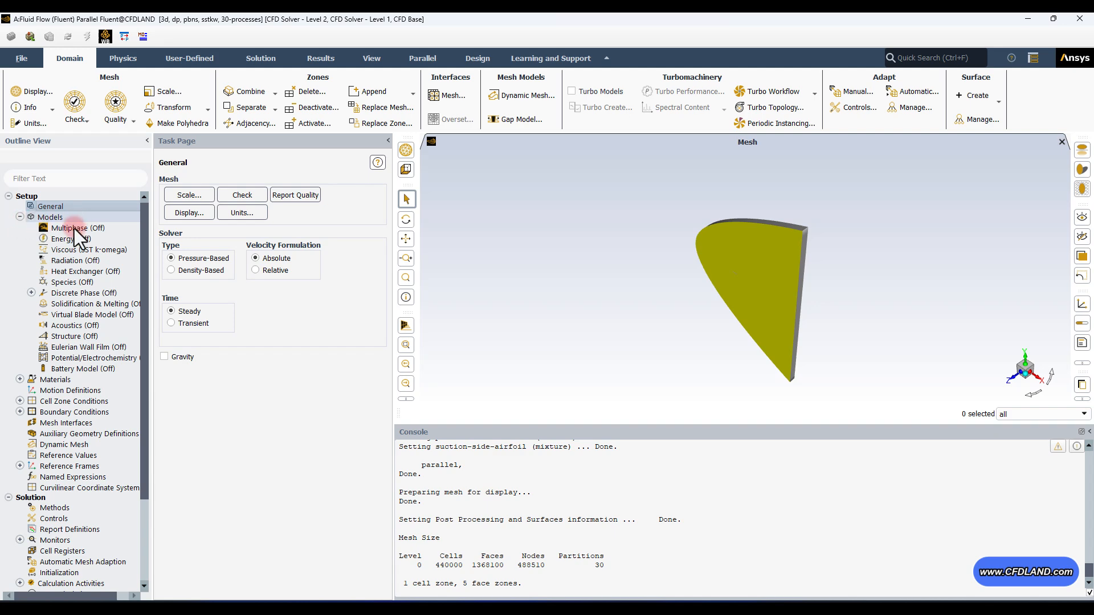
left_click(94, 250)
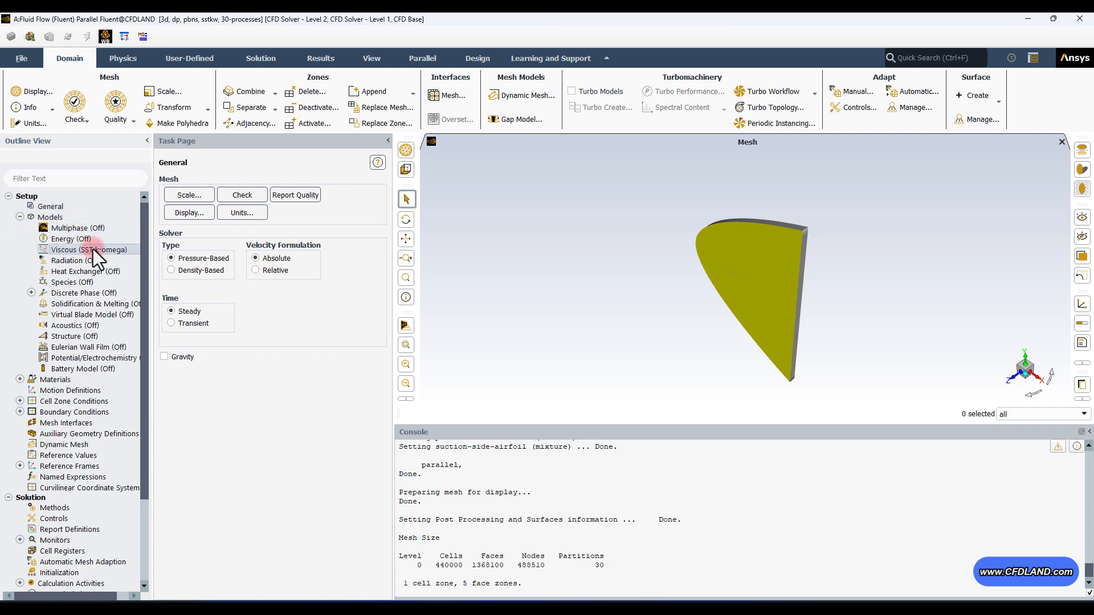
double_click(94, 249)
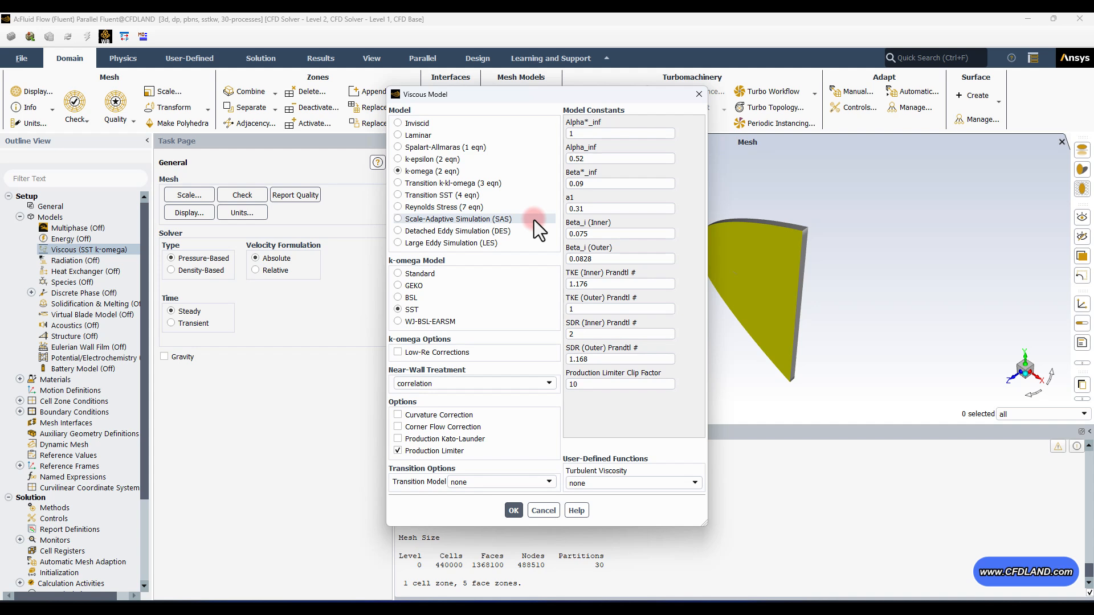
left_click(425, 148)
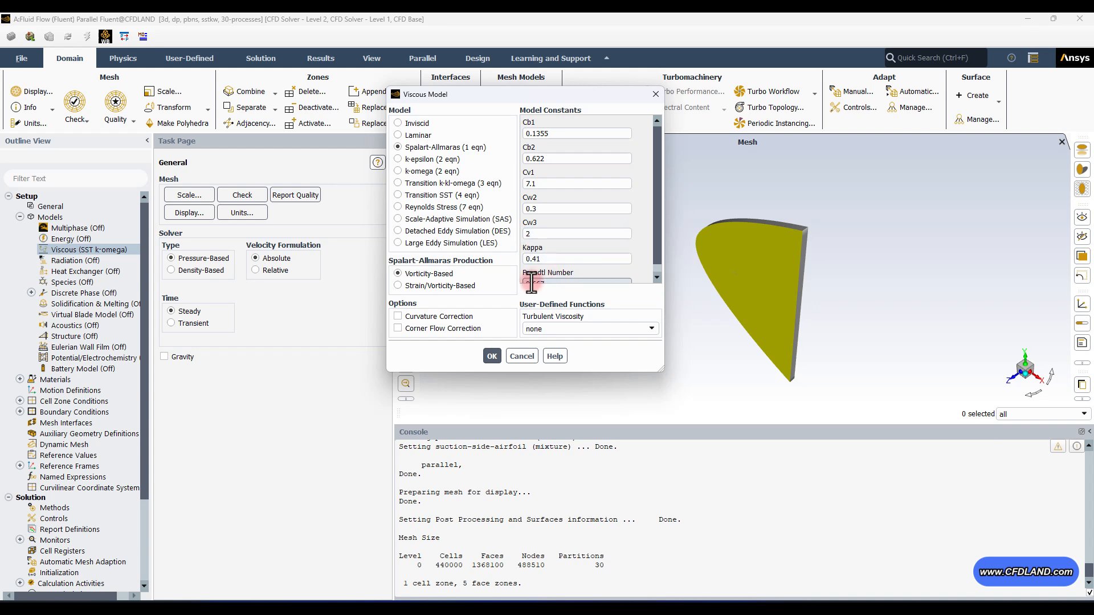
left_click(493, 356)
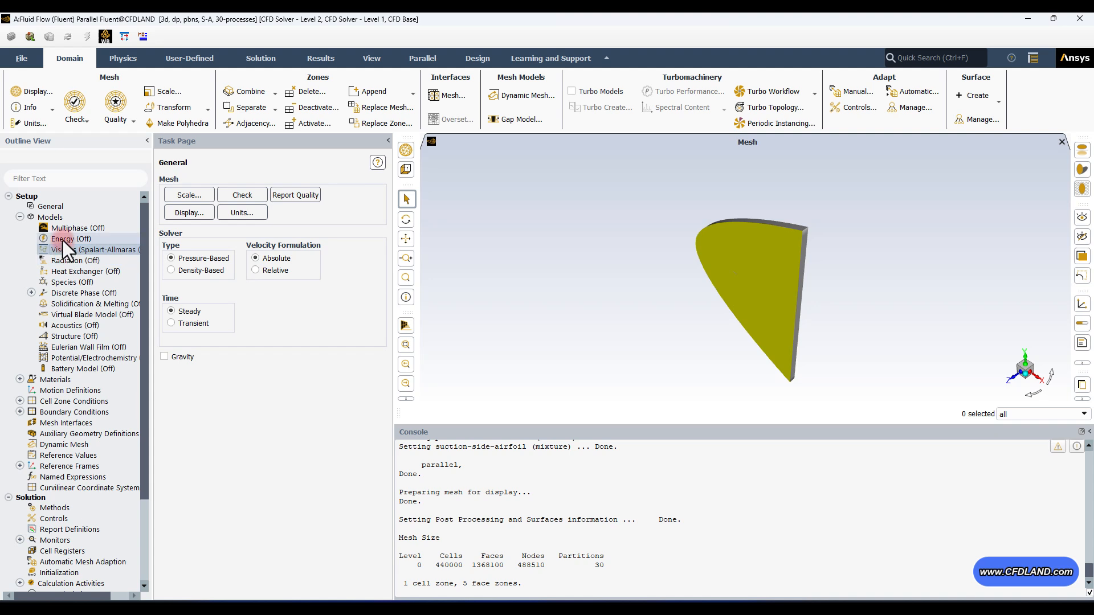
- Open the fluid material air for editing and set its density method to ideal-gas
left_click(256, 259)
double_click(73, 381)
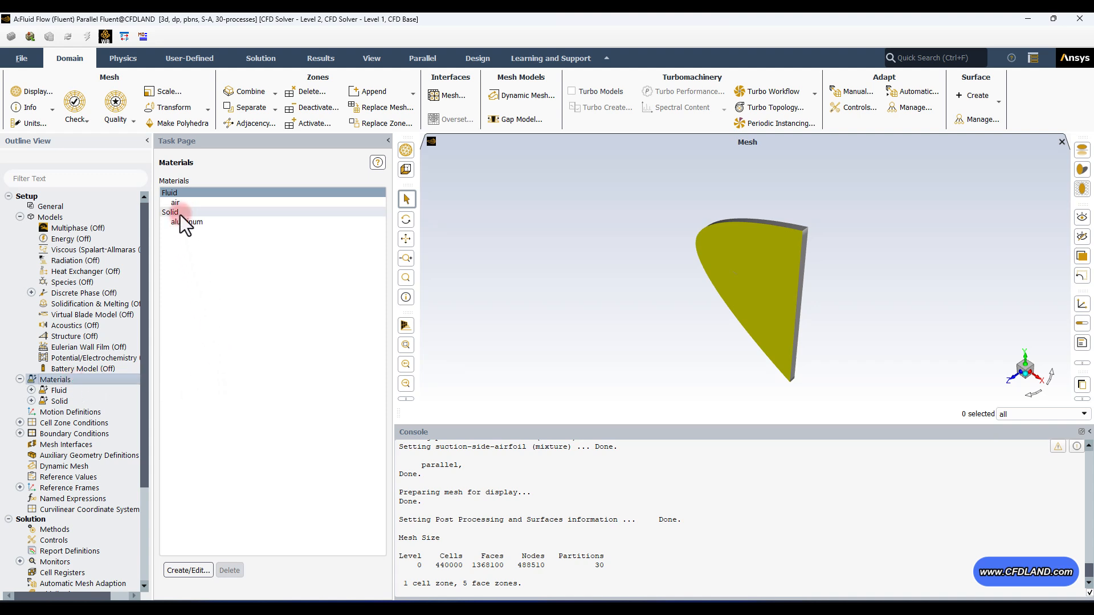
left_click(178, 204)
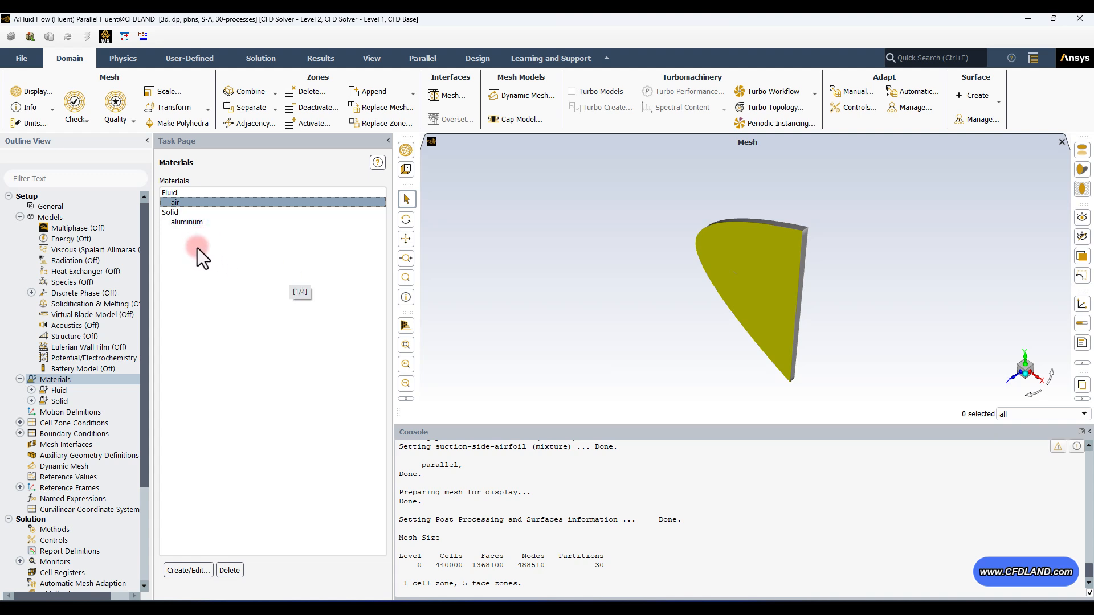
double_click(183, 202)
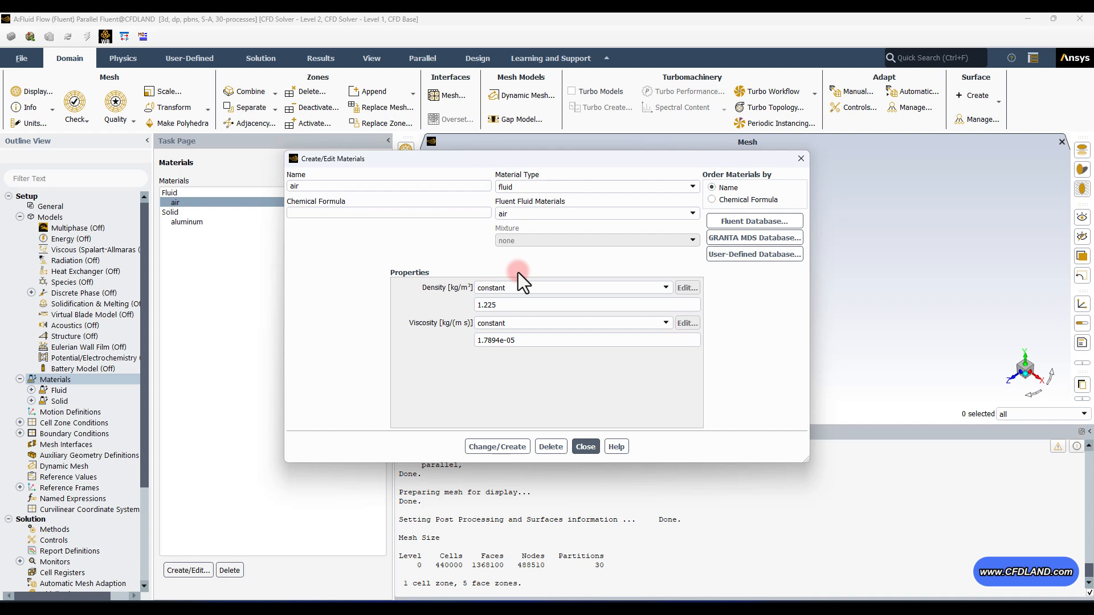
double_click(349, 186)
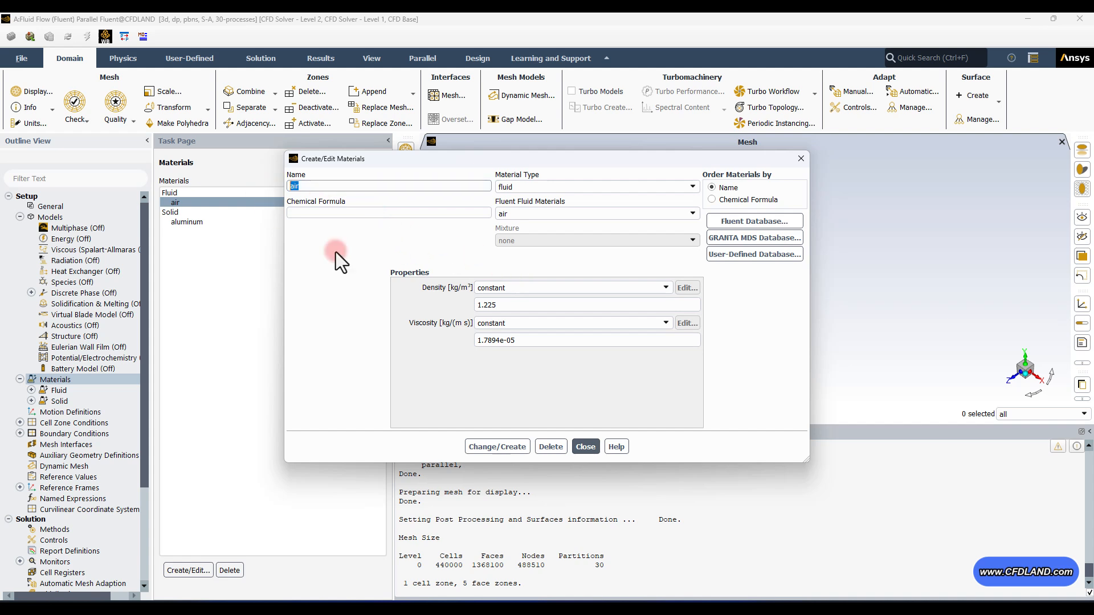
left_click(552, 288)
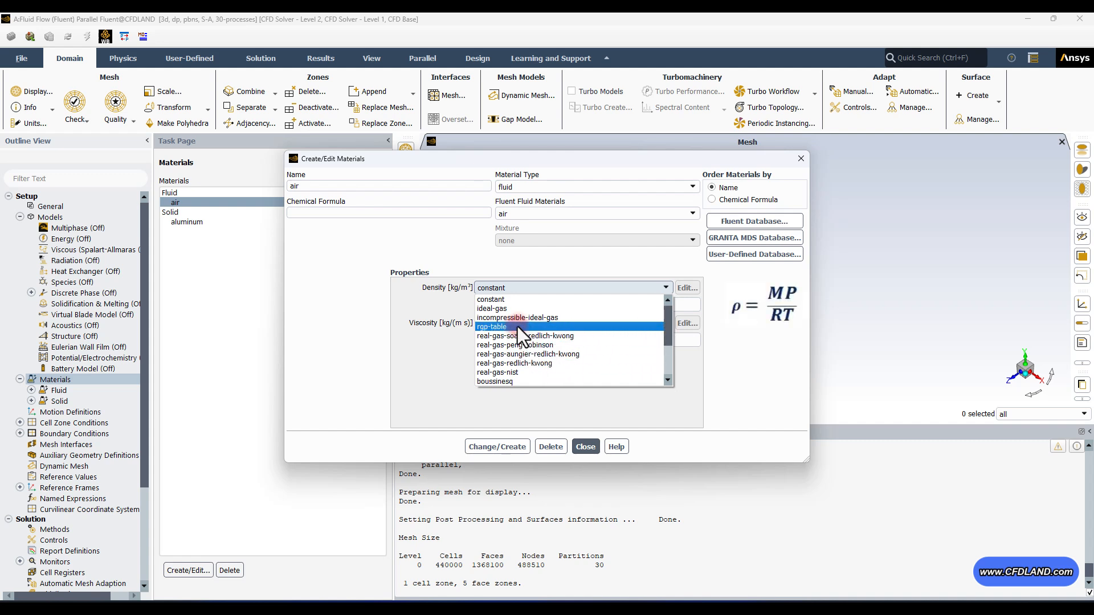
left_click(545, 309)
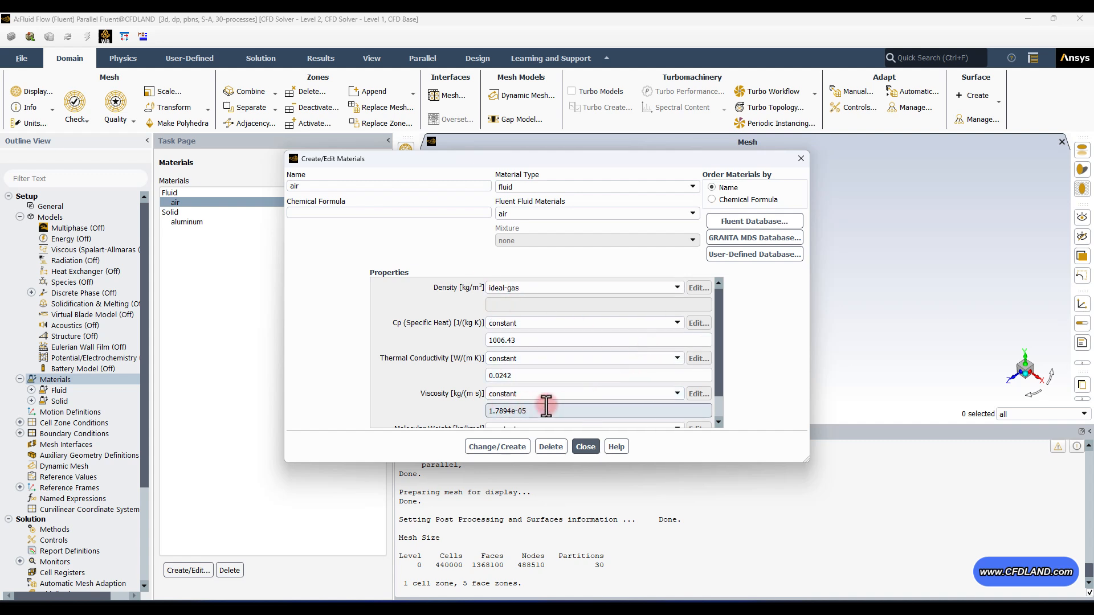
- Set the viscosity of air to sutherland with the three coefficient method, and save the changed material
left_click_drag(578, 406, 457, 407)
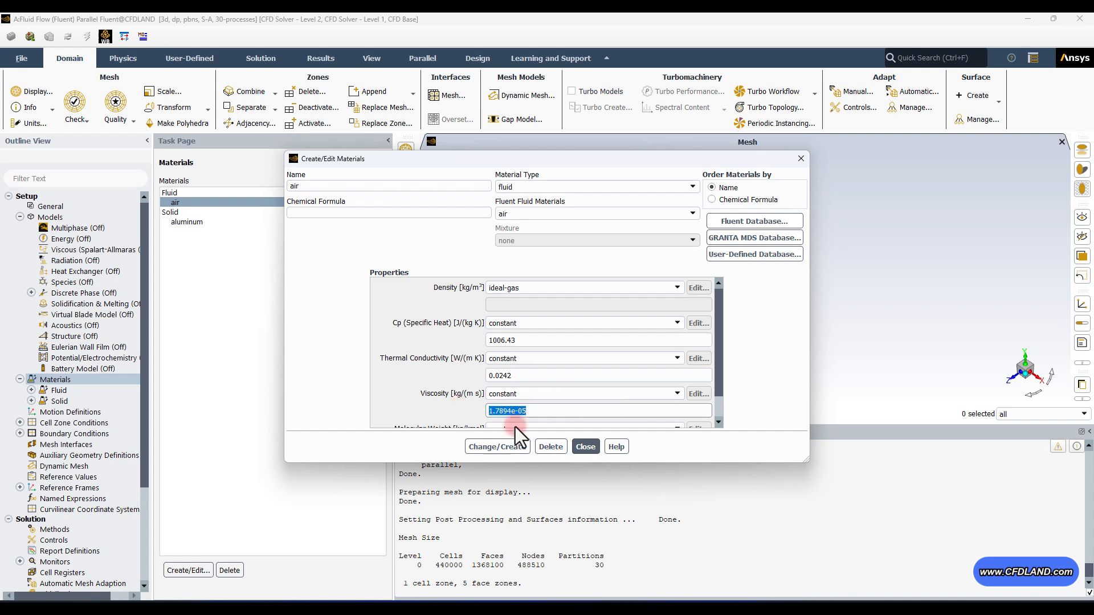
left_click(678, 395)
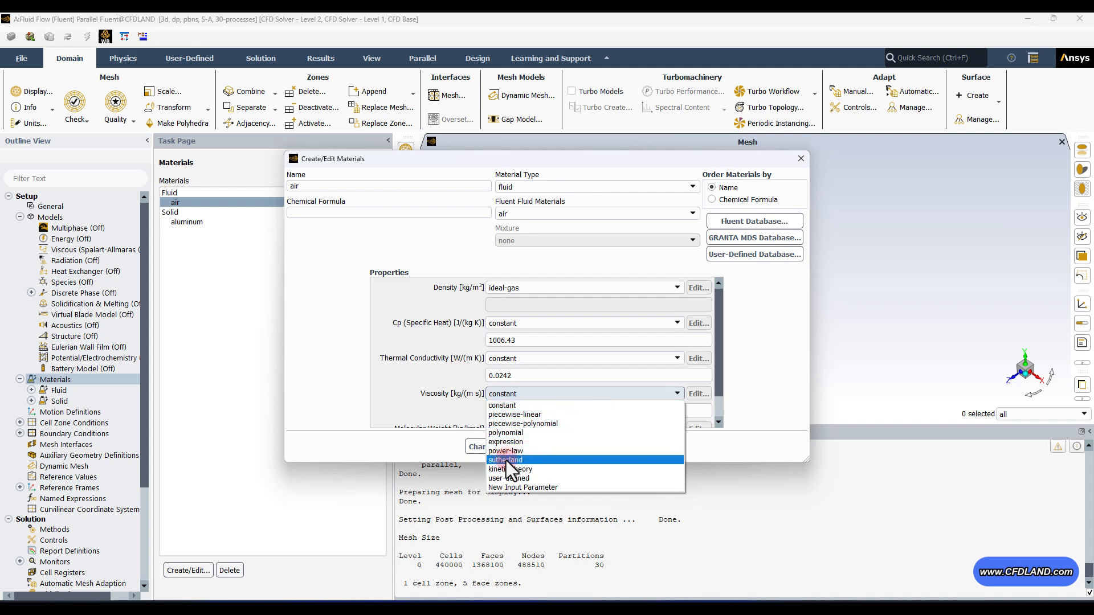
left_click(529, 460)
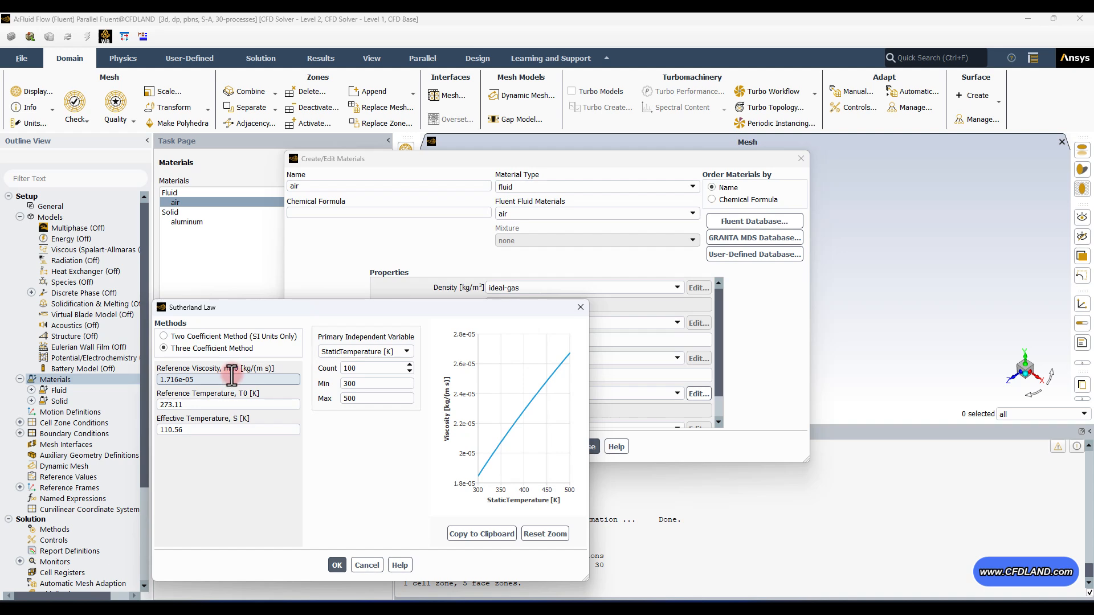
left_click(336, 565)
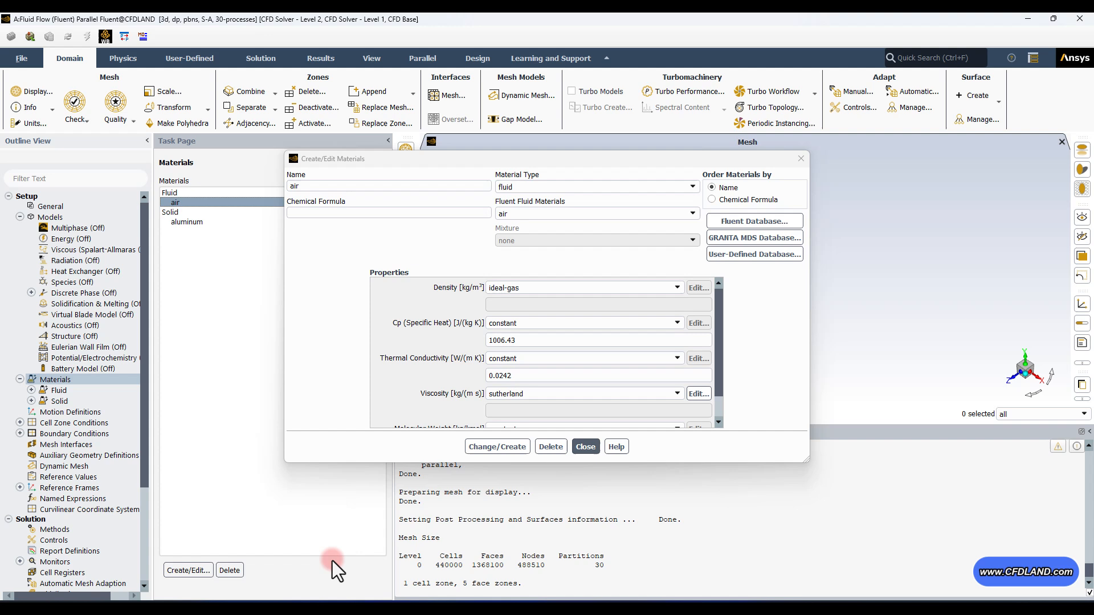
left_click(507, 449)
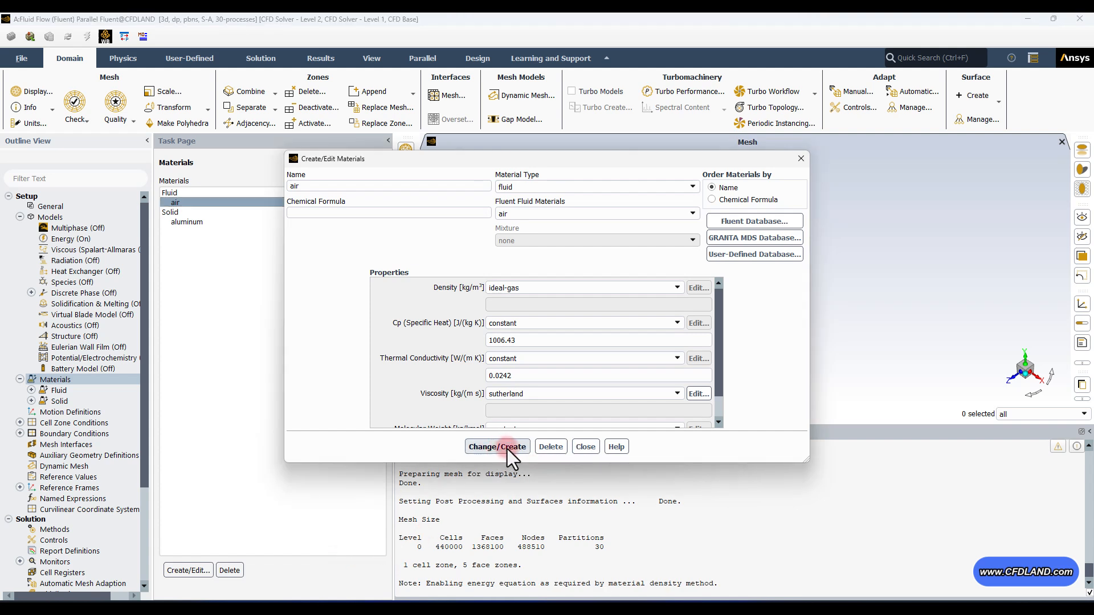
left_click(582, 447)
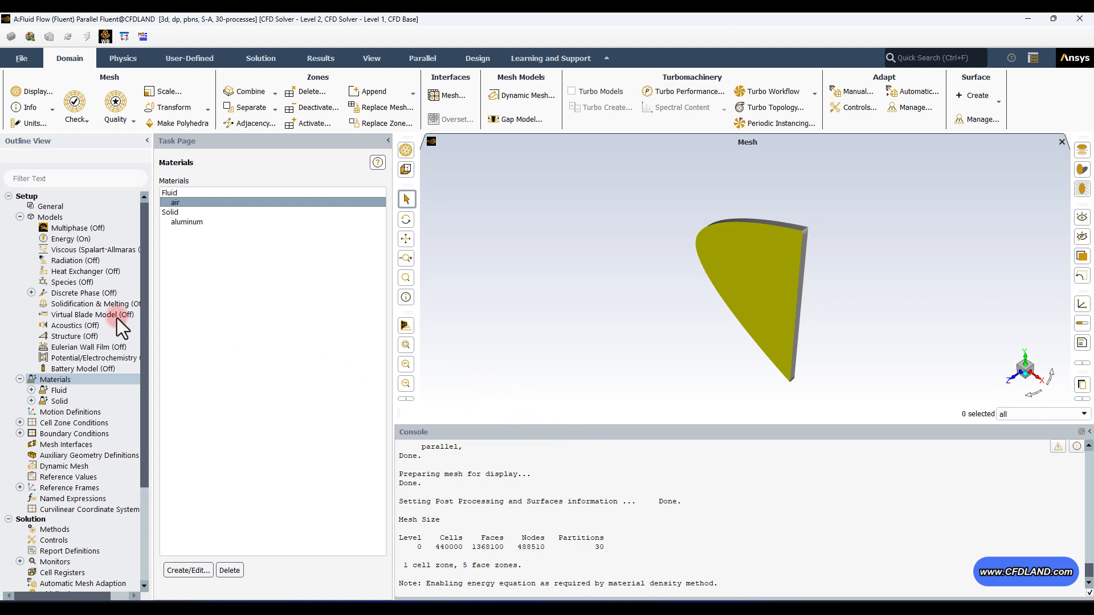
double_click(71, 239)
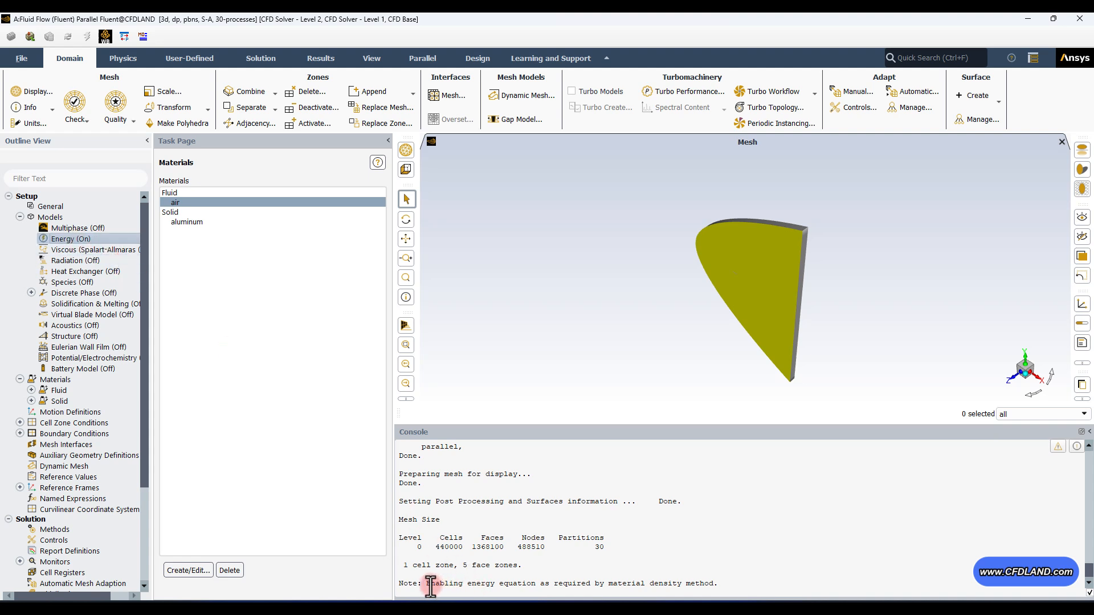
left_click_drag(430, 587, 733, 586)
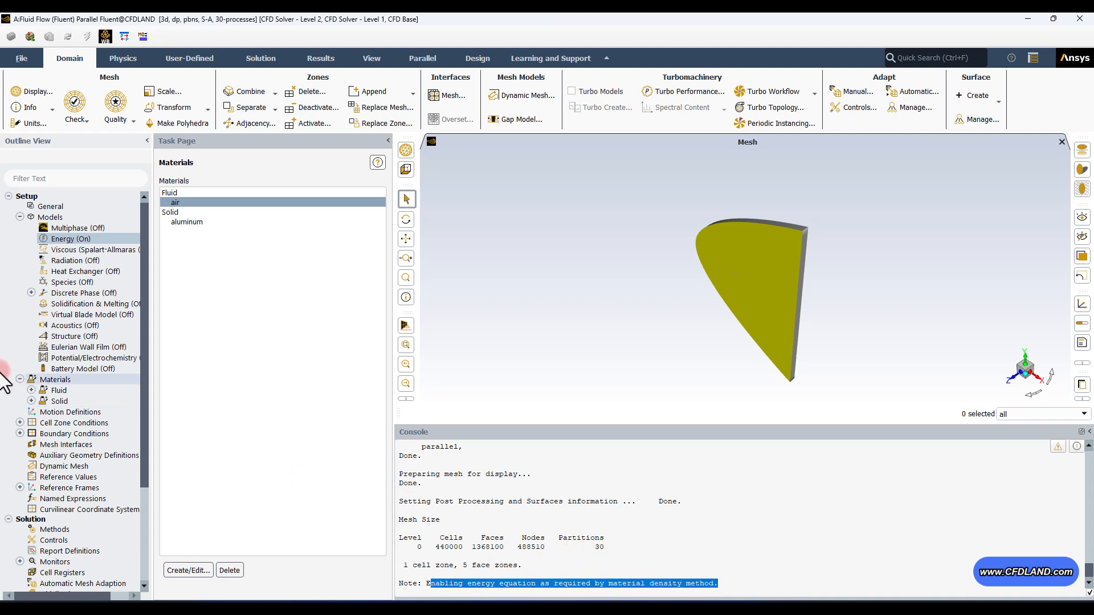
- Collapse the models and materials branches, and list the boundary condition zones grouped by zone type
left_click(20, 217)
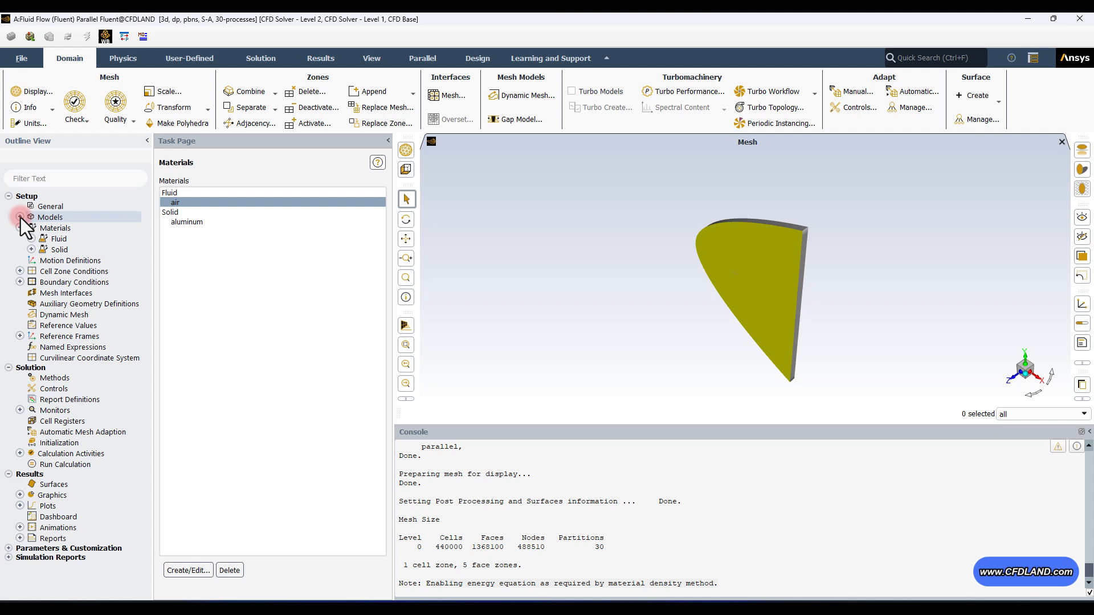
left_click(20, 227)
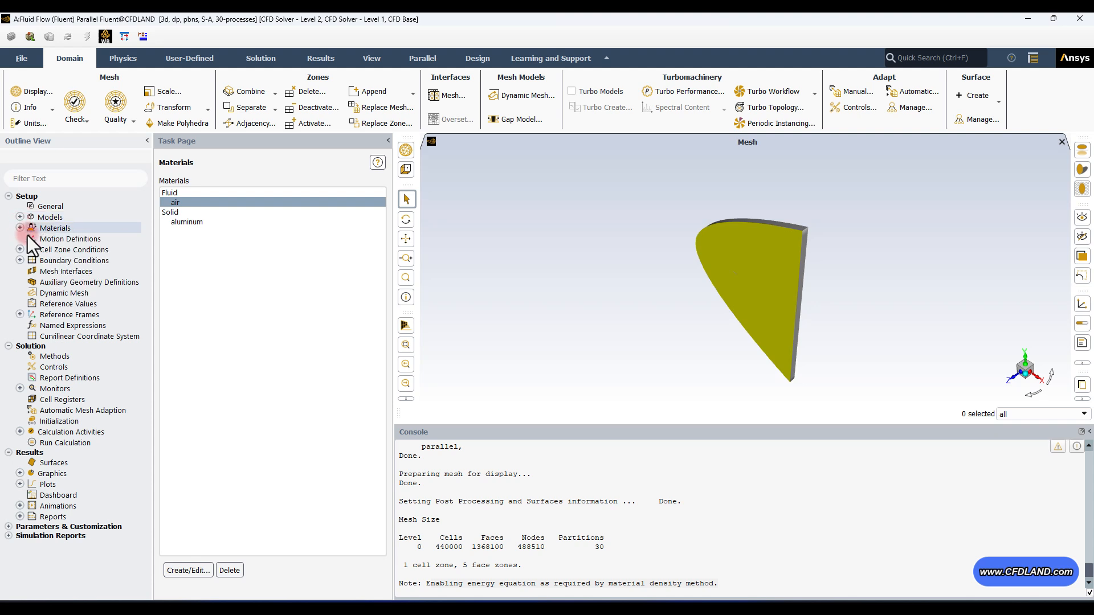
double_click(53, 259)
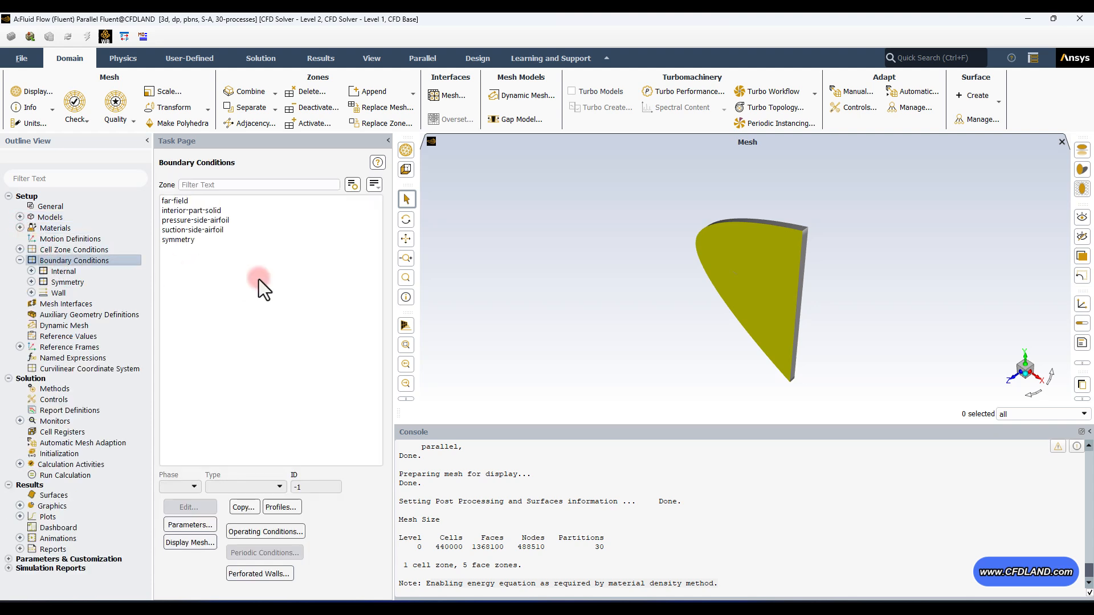
left_click(373, 185)
left_click(377, 241)
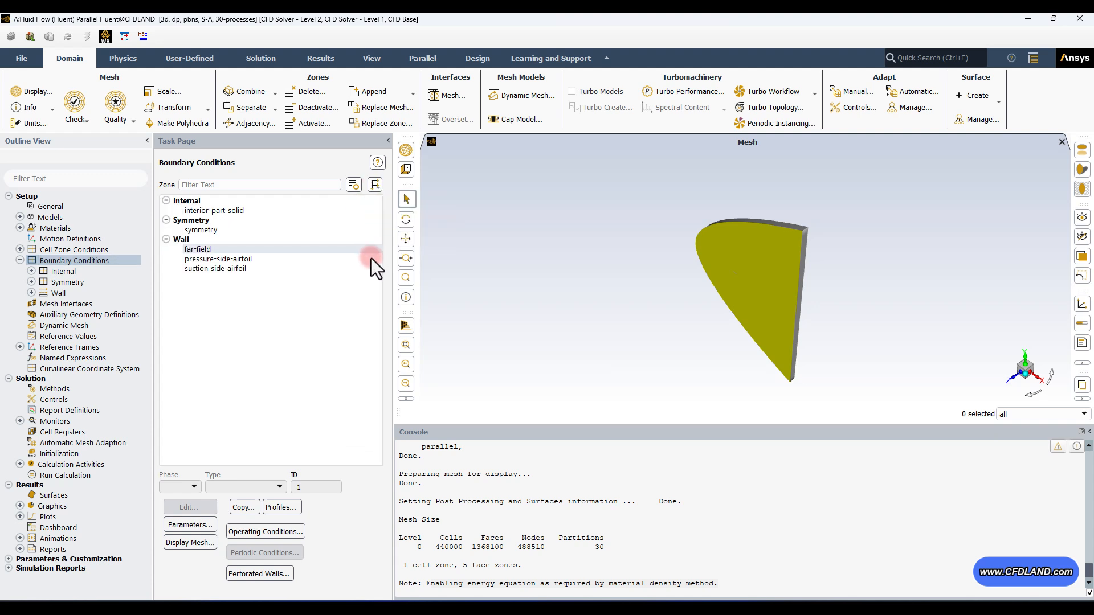
- Change the boundary type of the far-field zone from wall to pressure-far-field
left_click(200, 250)
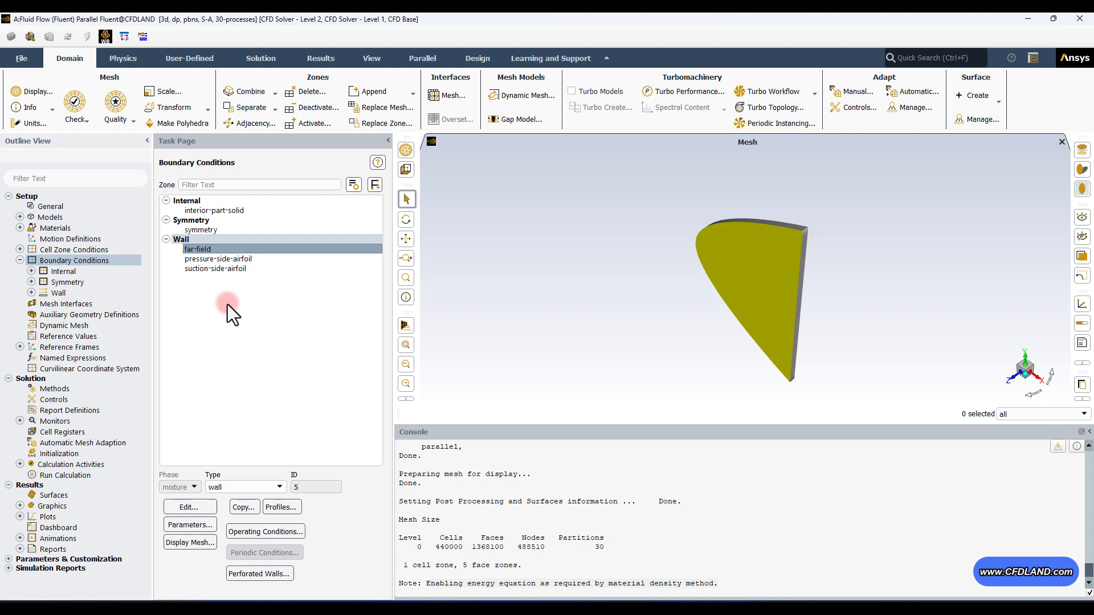
left_click(272, 484)
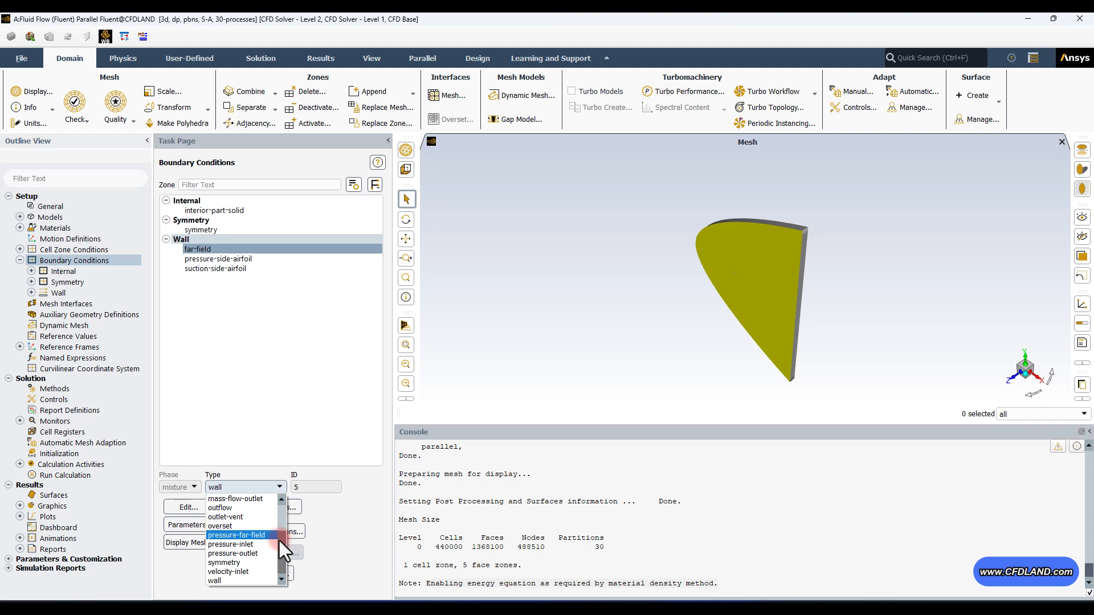
mouse_move(279, 541)
left_mouse_down()
mouse_move(284, 501)
mouse_move(283, 541)
mouse_move(261, 537)
left_mouse_up()
left_click(261, 536)
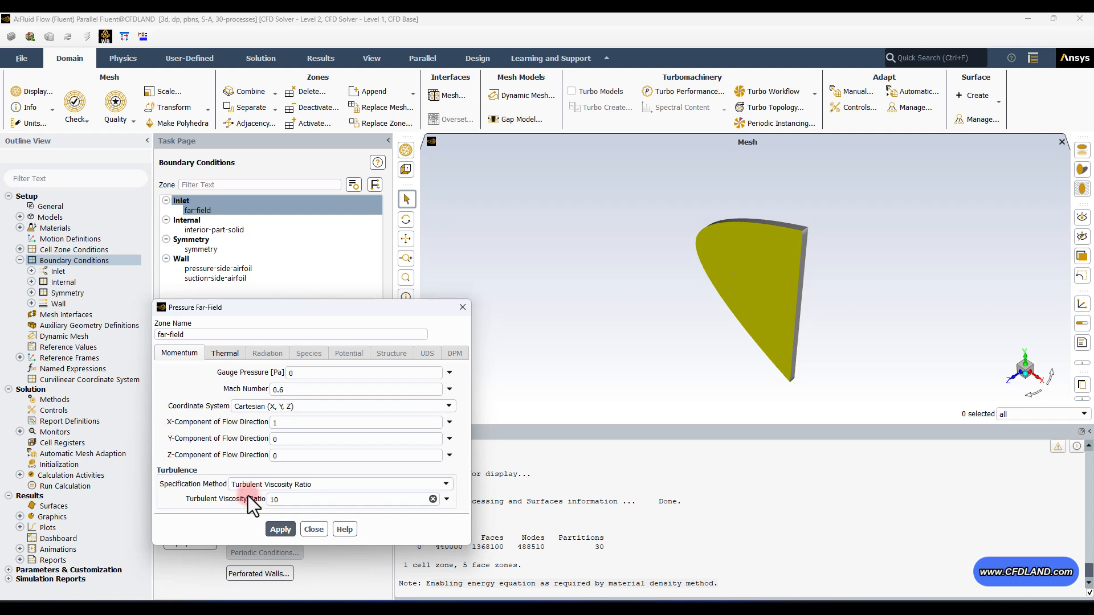
- Set the Mach number of the far-field boundary to 0.8
double_click(296, 424)
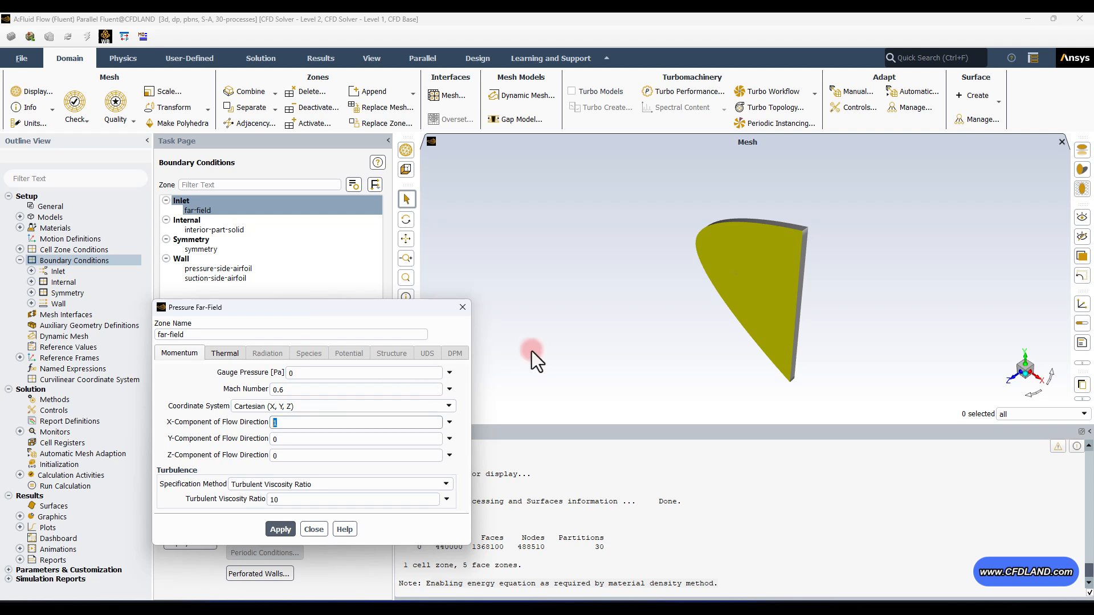
left_click(420, 388)
type("0.8")
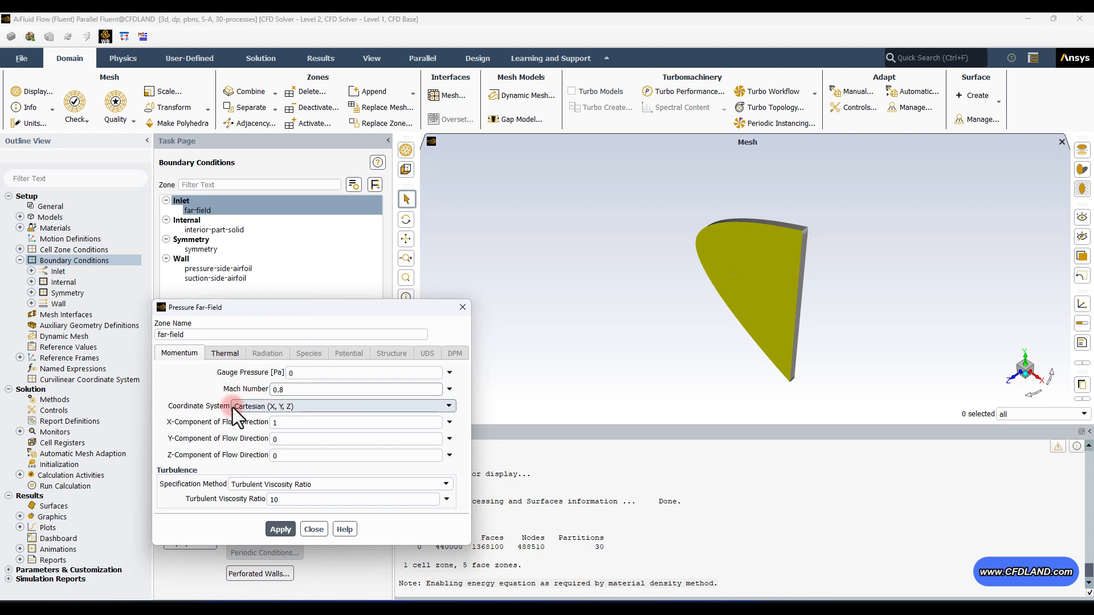
- View the domain along the Z axis and examine the airfoil profile up close relative to the flow direction axes
left_click(289, 423)
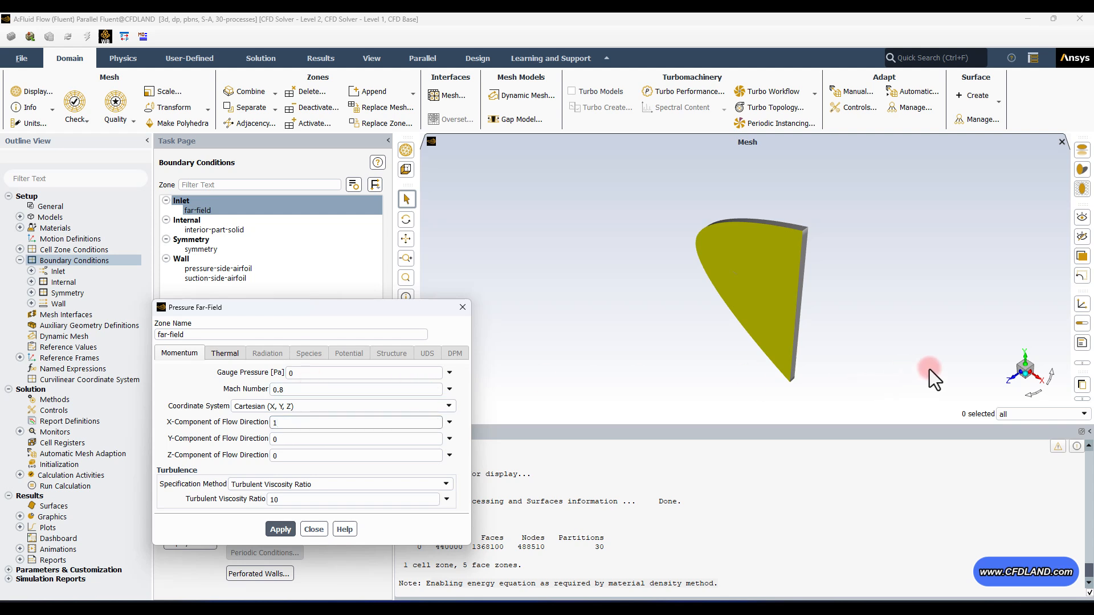
left_click(1014, 381)
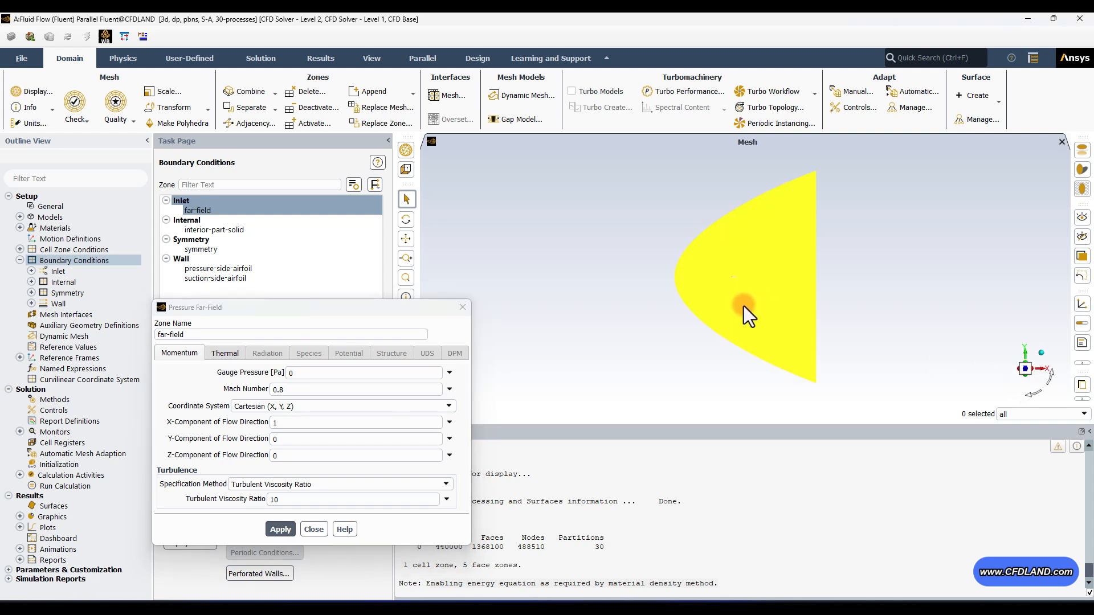
scroll(743, 306, "up", 10)
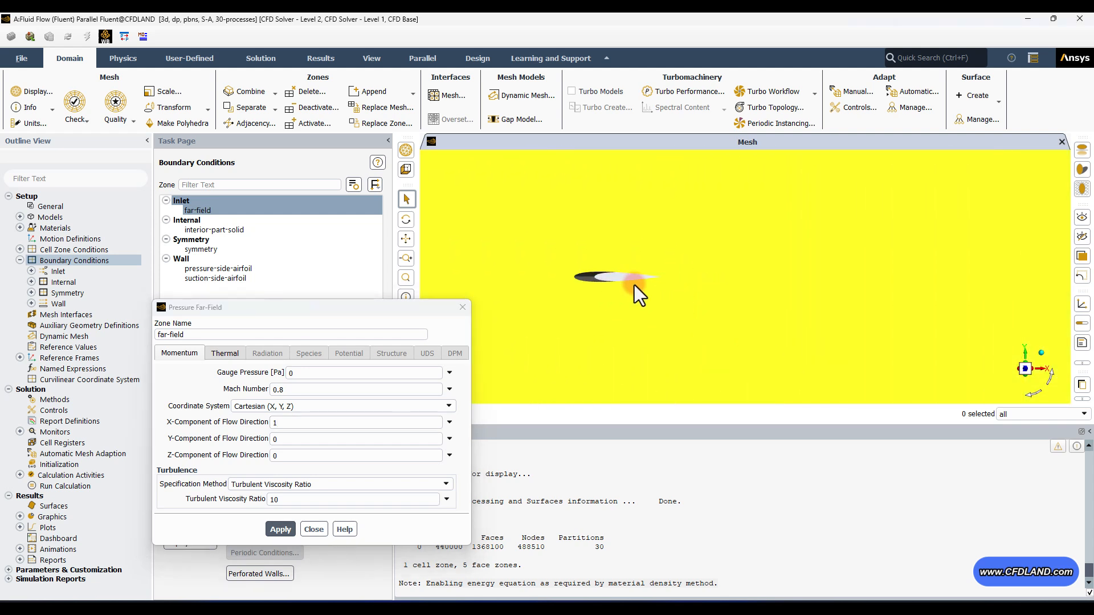
left_click_drag(634, 284, 754, 298)
scroll(713, 291, "up", 4)
left_click_drag(729, 336, 761, 310)
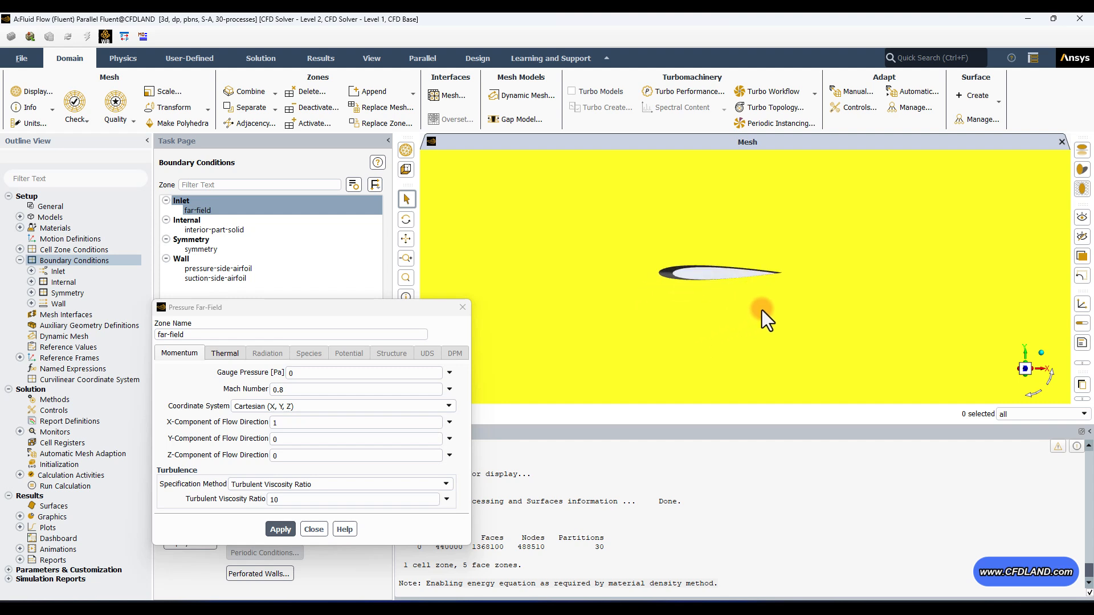
left_click_drag(695, 310, 695, 279)
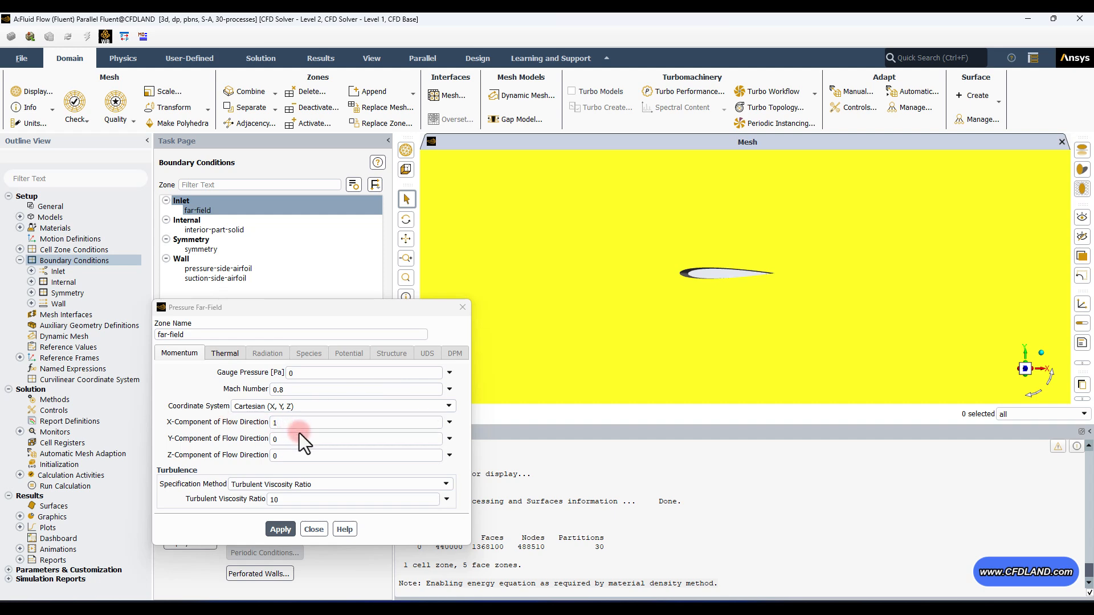
- Open the Windows Calculator in scientific mode and compute the sine of 4 degrees
left_click(411, 606)
type("ca")
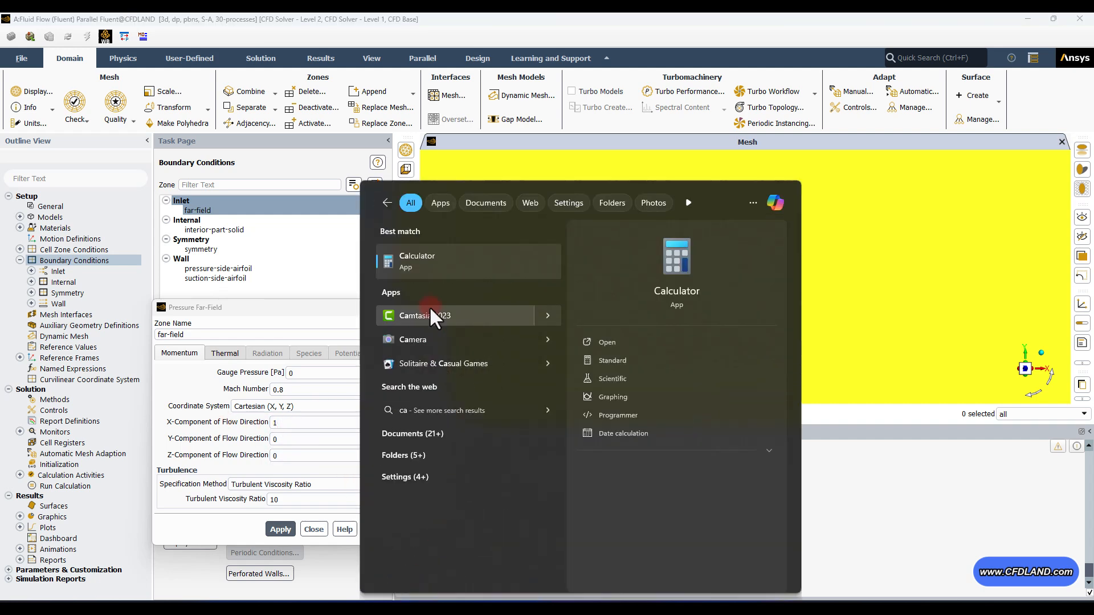
left_click(415, 264)
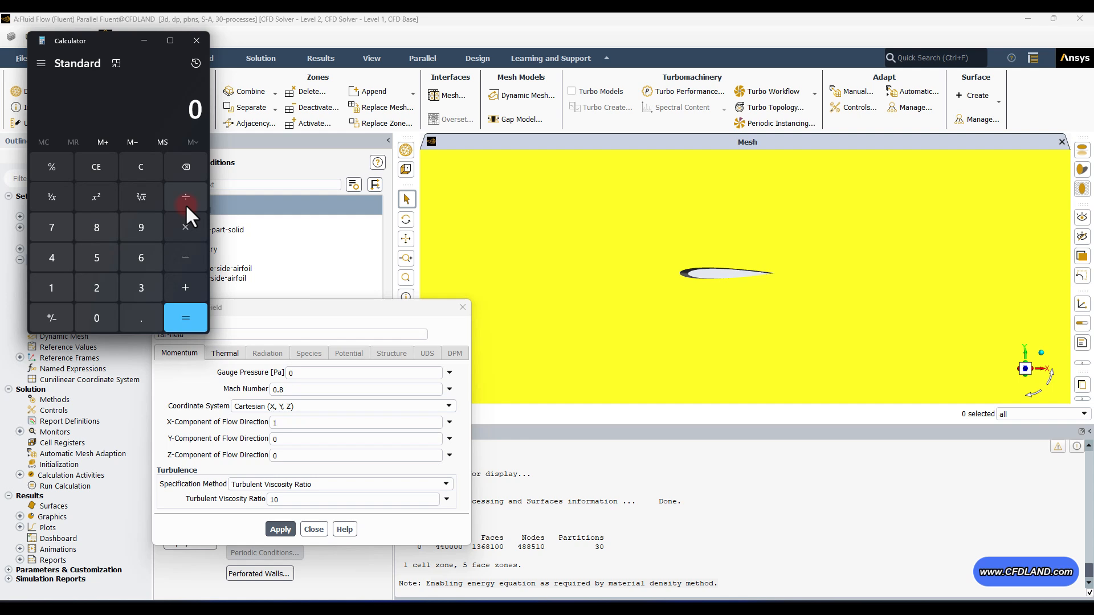
type("4")
left_click(42, 63)
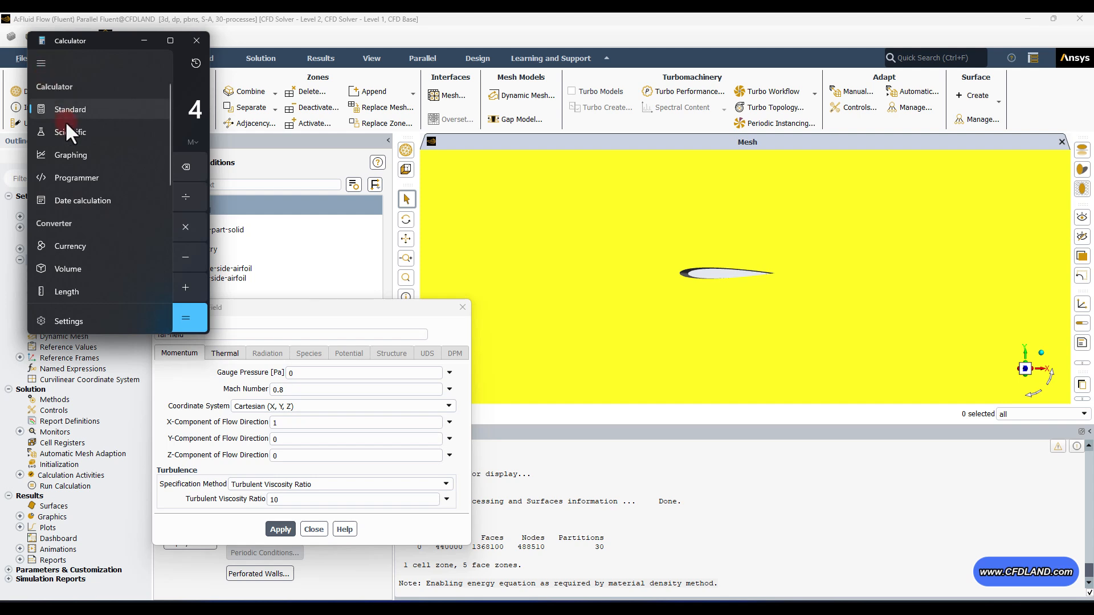
left_click(95, 124)
type("4")
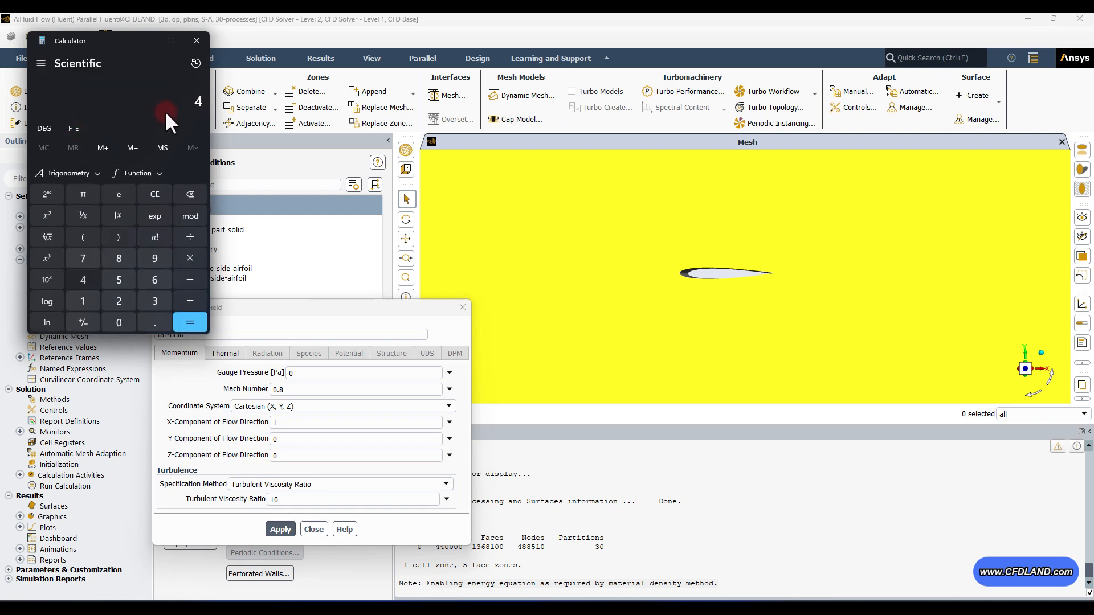
left_click(85, 171)
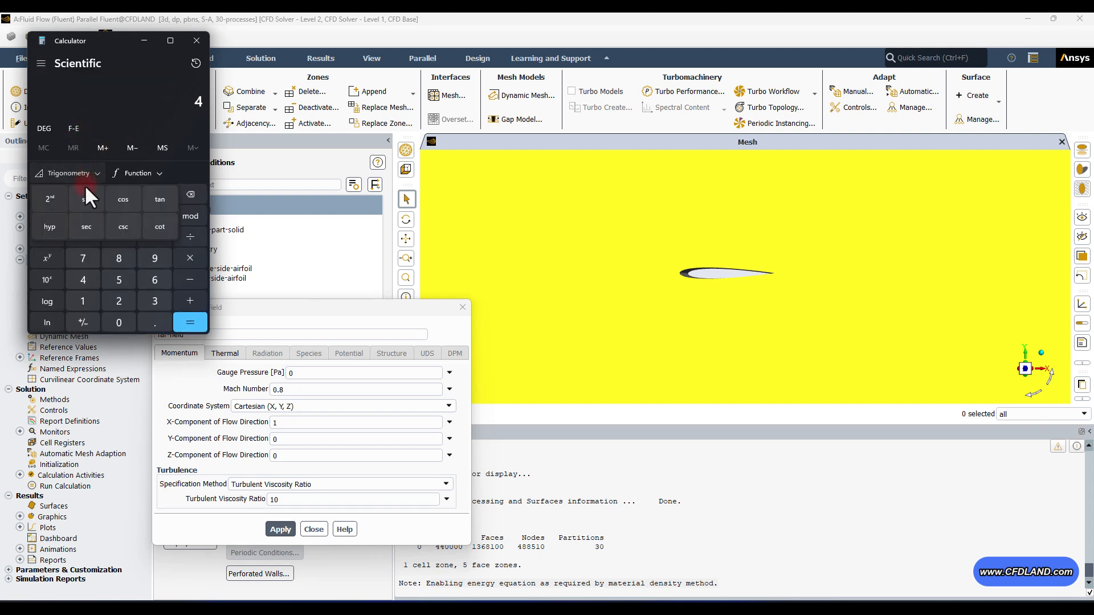
left_click(87, 197)
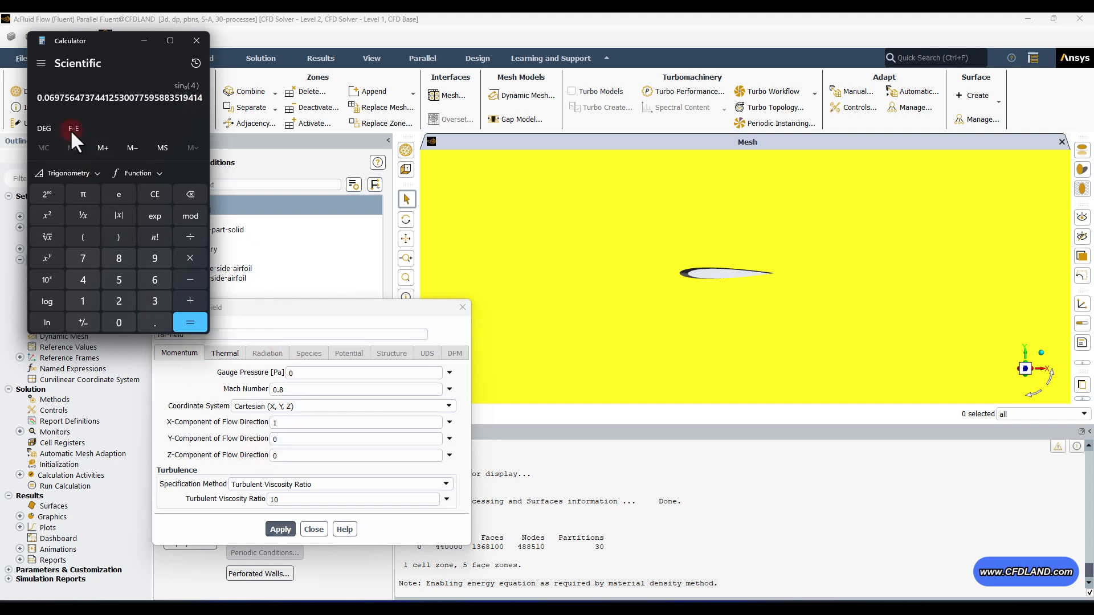
- Copy the sine result 0.06975647374412530077595883519414 into the far-field's Y-component of flow direction in Fluent
left_click(37, 97)
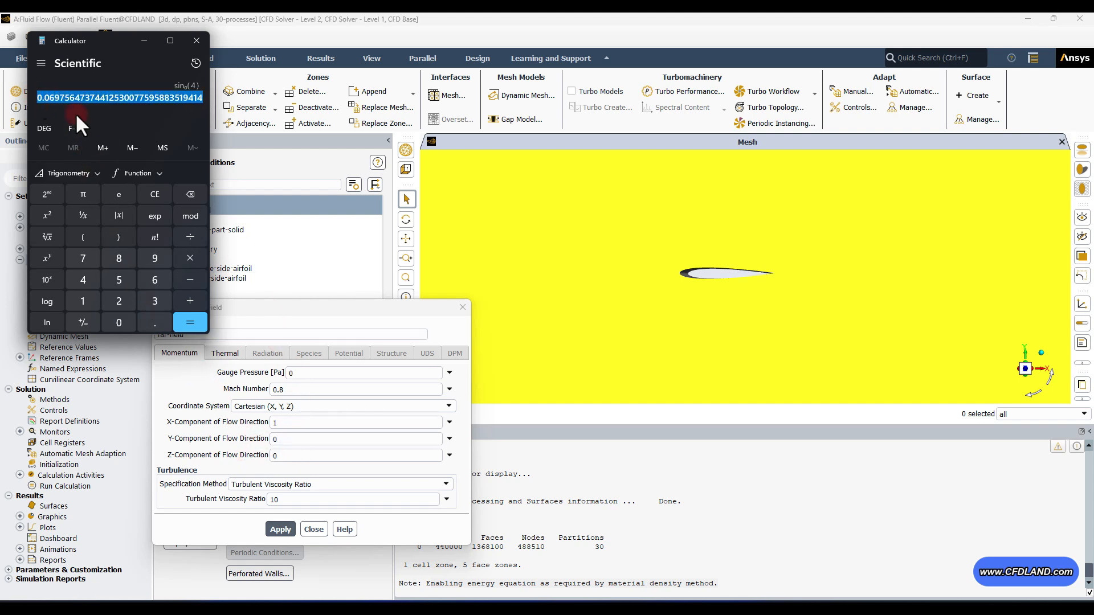
left_click(294, 438)
double_click(279, 438)
right_click(279, 440)
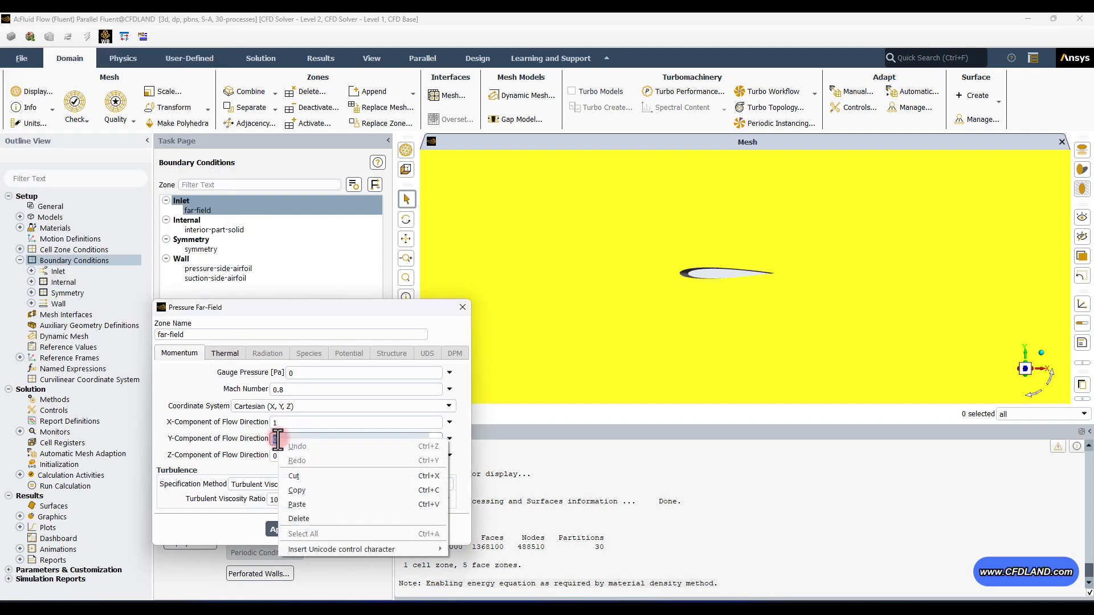
left_click(302, 504)
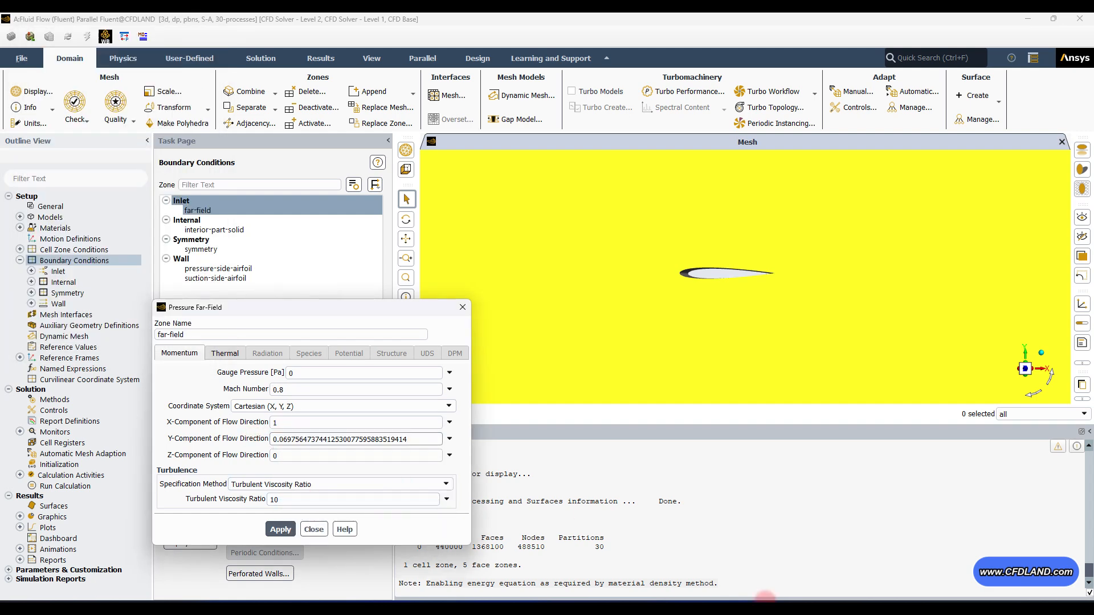
- Return to the Calculator, clear the previous entry and compute the cosine of 4 degrees
key("alt+Tab")
key("Escape")
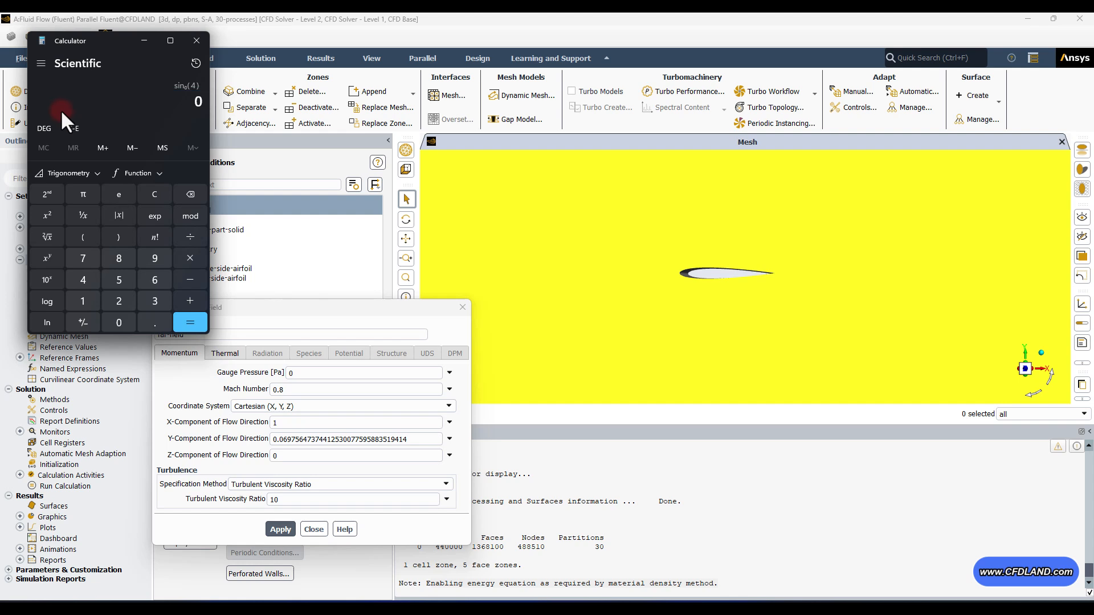
type("4")
left_click(65, 173)
left_click(122, 200)
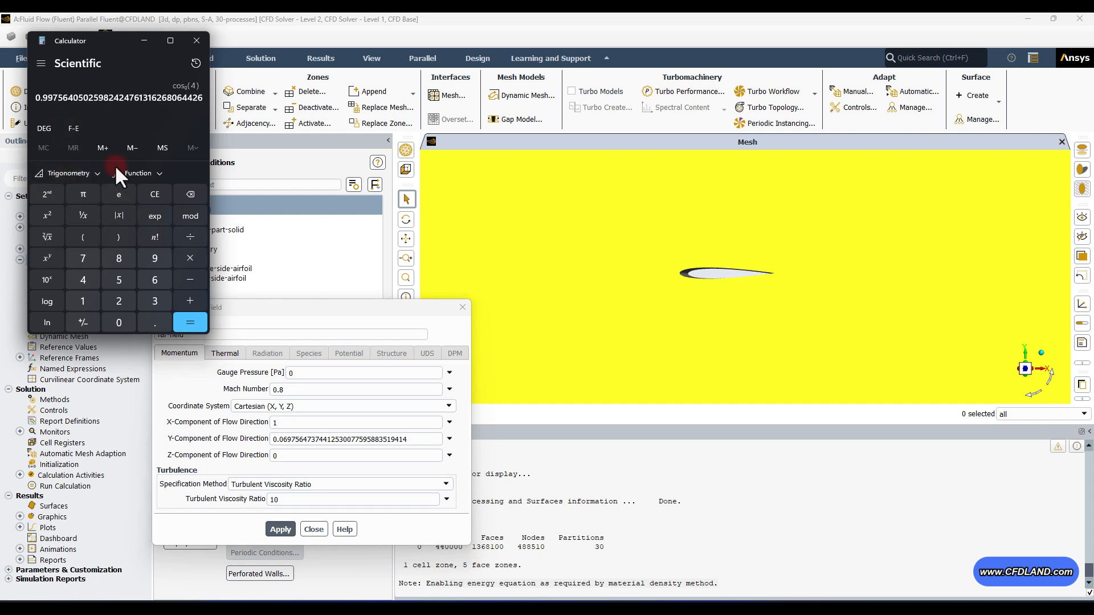
- Copy the cosine result 0.99756405025982424761316268064426 into the far-field's X-component of flow direction in Fluent
double_click(106, 97)
key("ctrl+c")
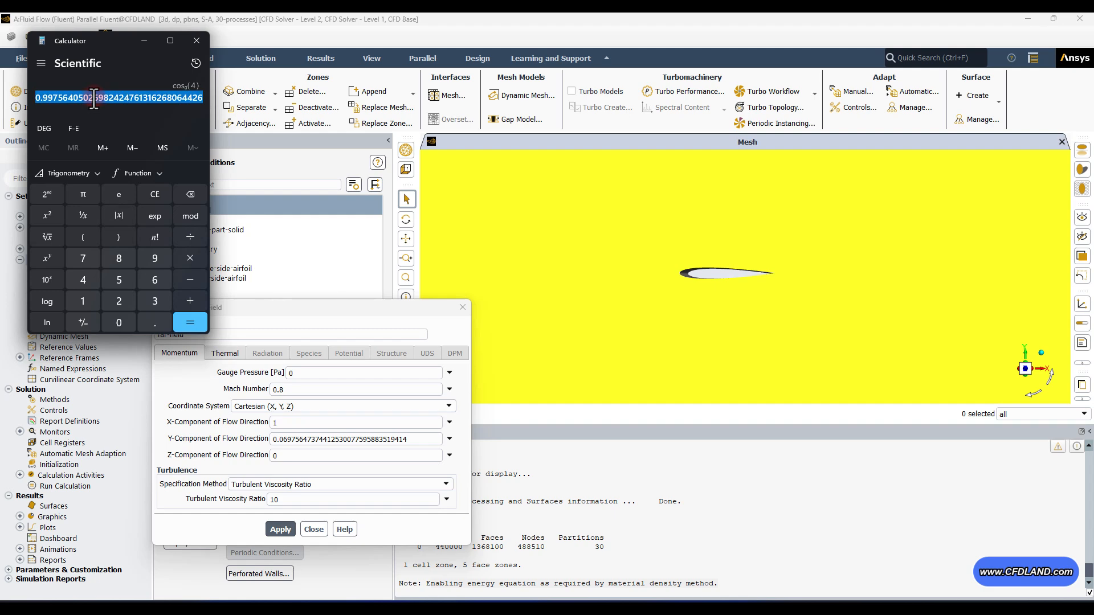
left_click(146, 42)
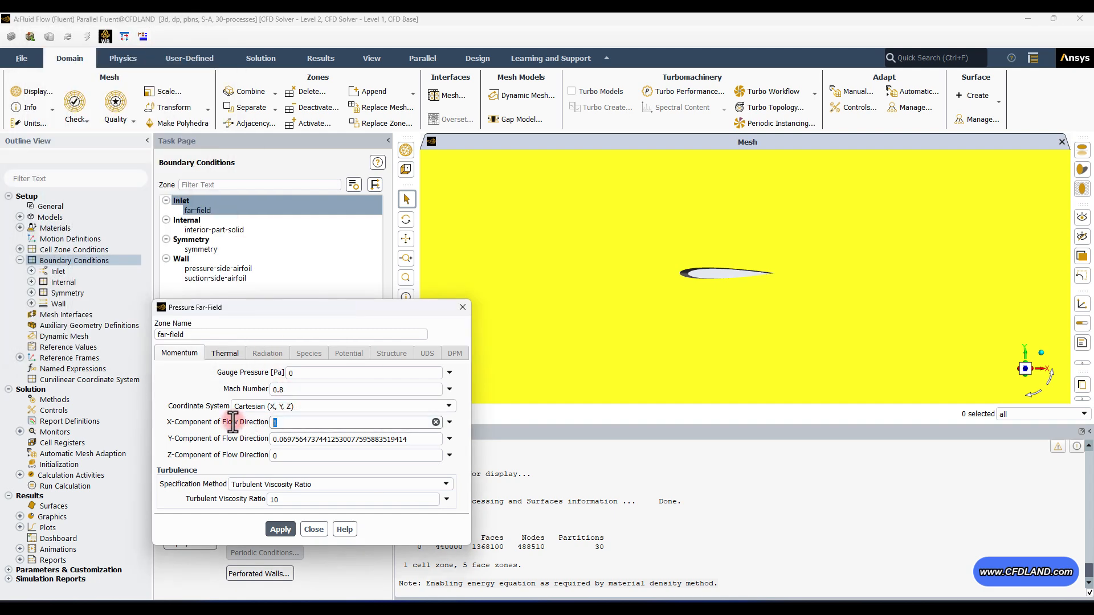
double_click(289, 423)
right_click(289, 423)
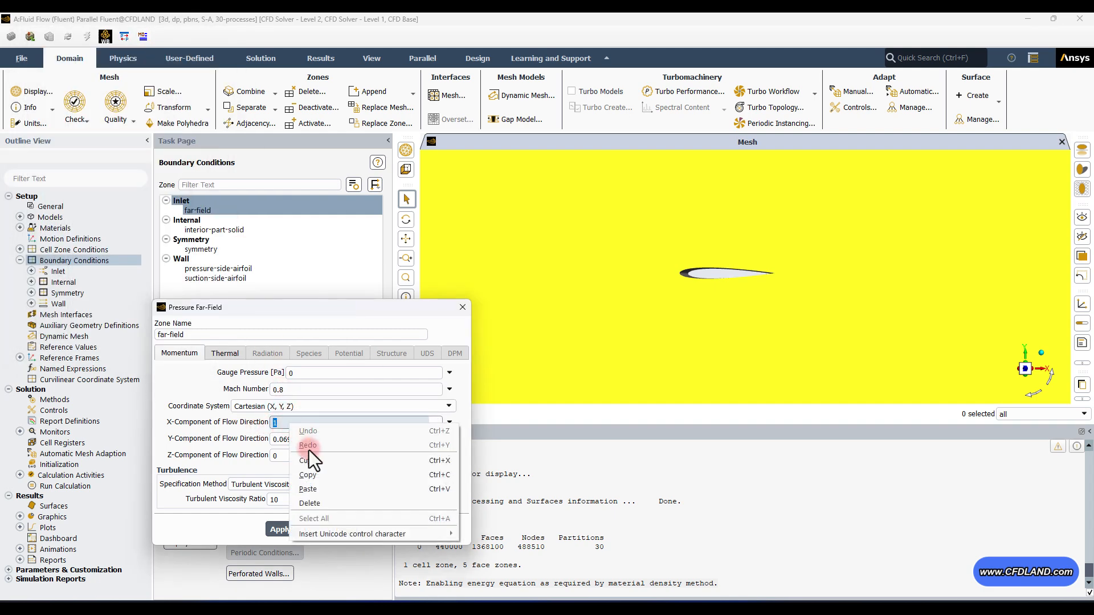
left_click(314, 487)
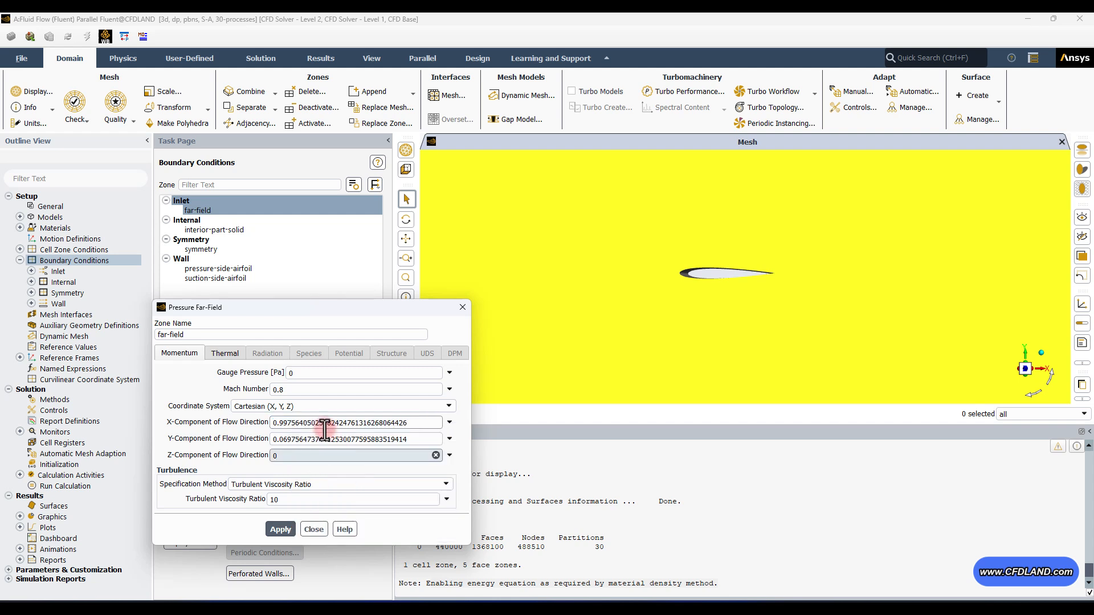
- Check the far-field's temperature setting, apply the pressure far-field conditions and close their settings
left_click(216, 354)
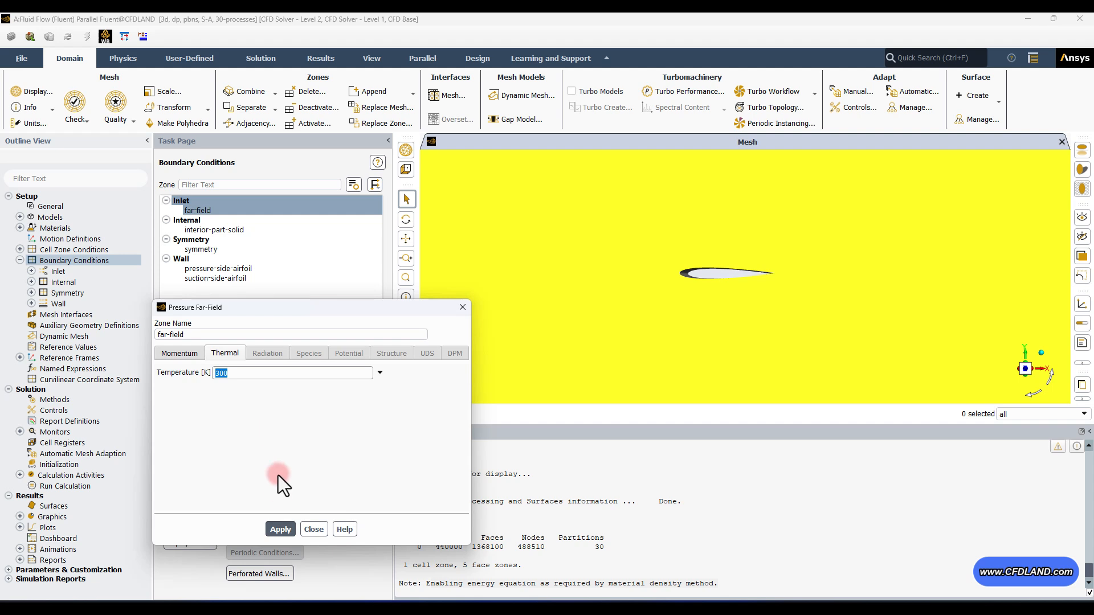
left_click(279, 529)
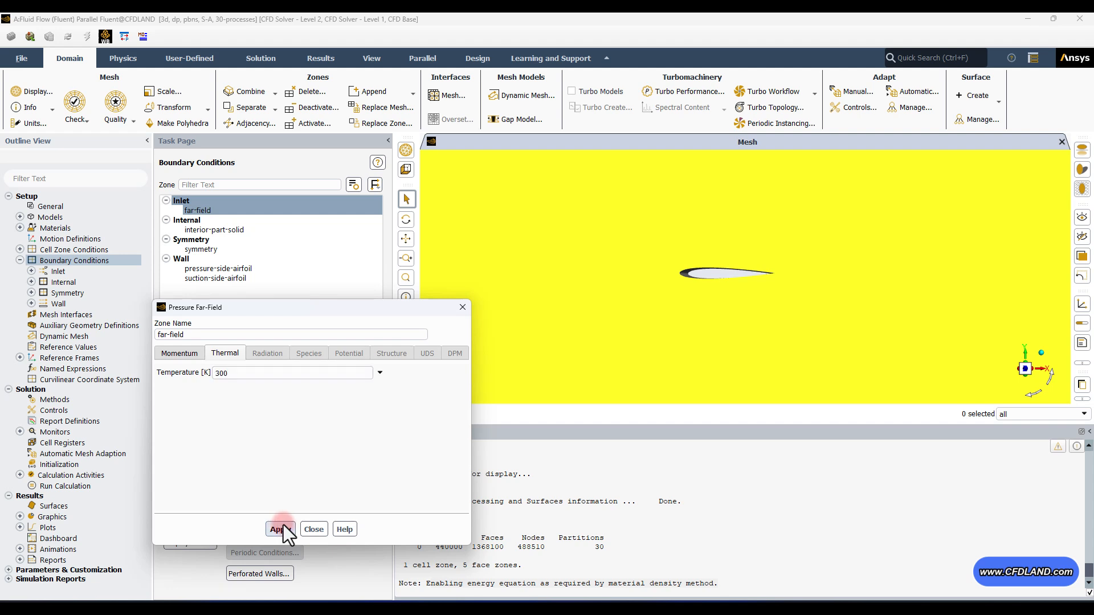
left_click(313, 529)
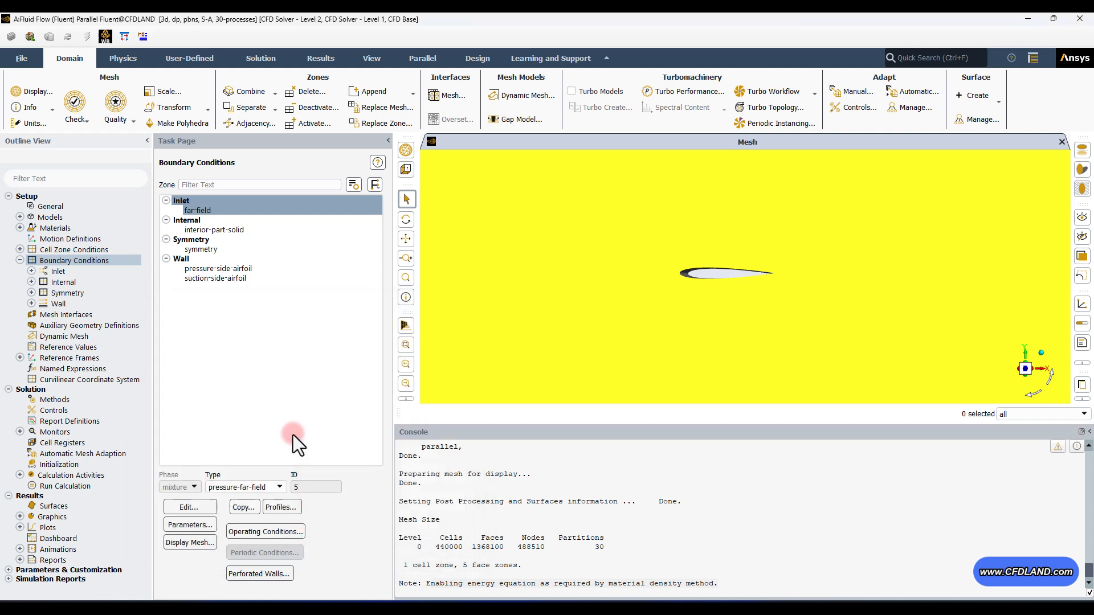
- Select the symmetry zone and examine the domain's side faces in an isometric view
left_click(211, 248)
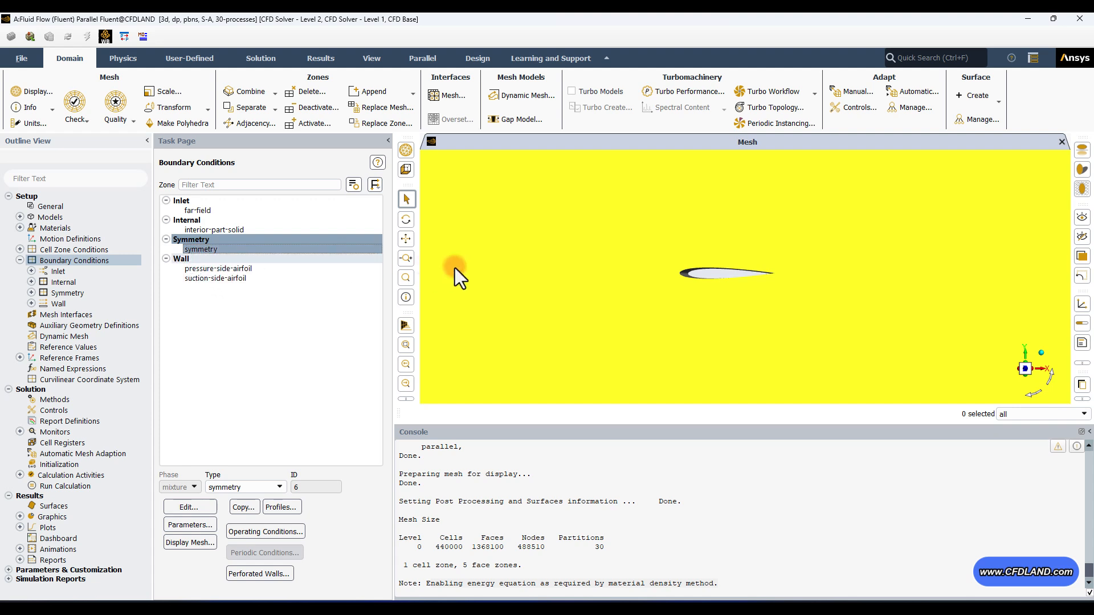
left_click(1043, 357)
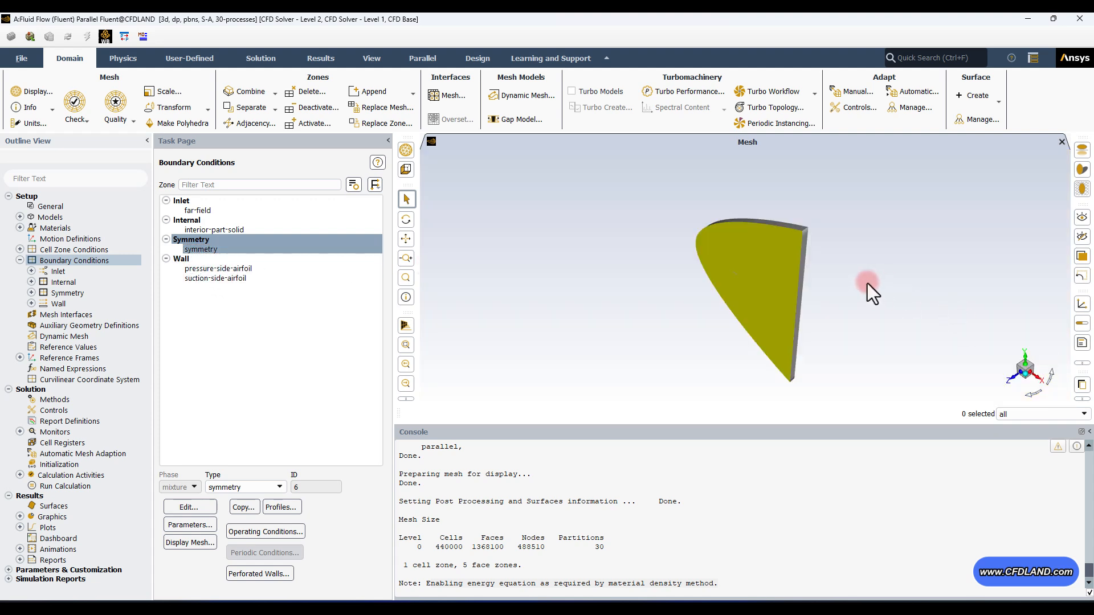
left_click_drag(822, 320, 803, 310)
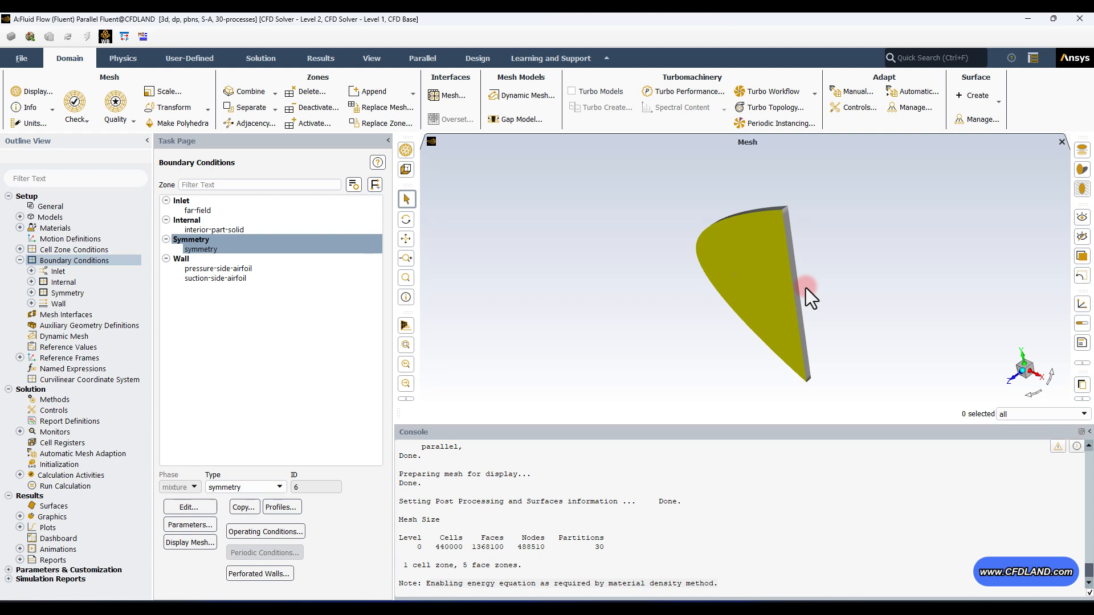
left_click(1024, 373)
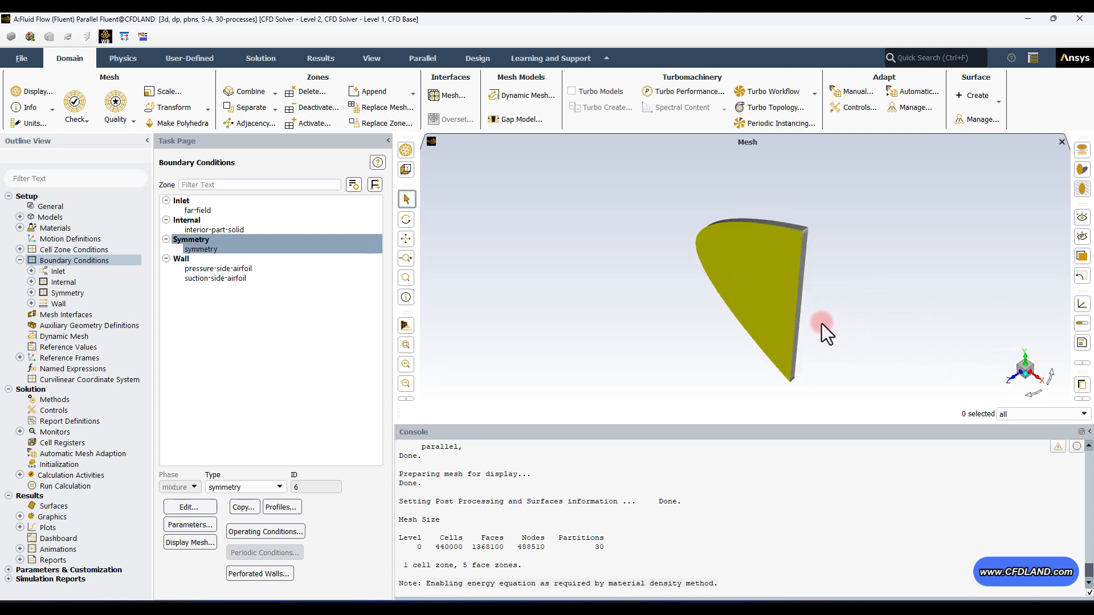
- Review the momentum and thermal conditions of the pressure-side-airfoil wall, including its heat flux, and close them without applying changes
left_click(247, 269)
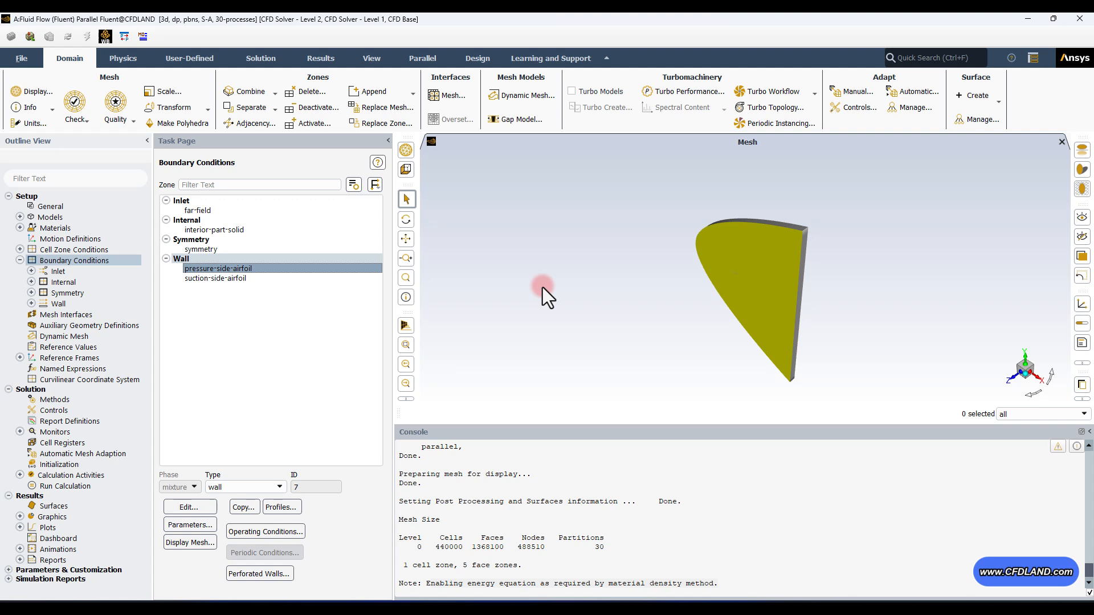
left_click(197, 507)
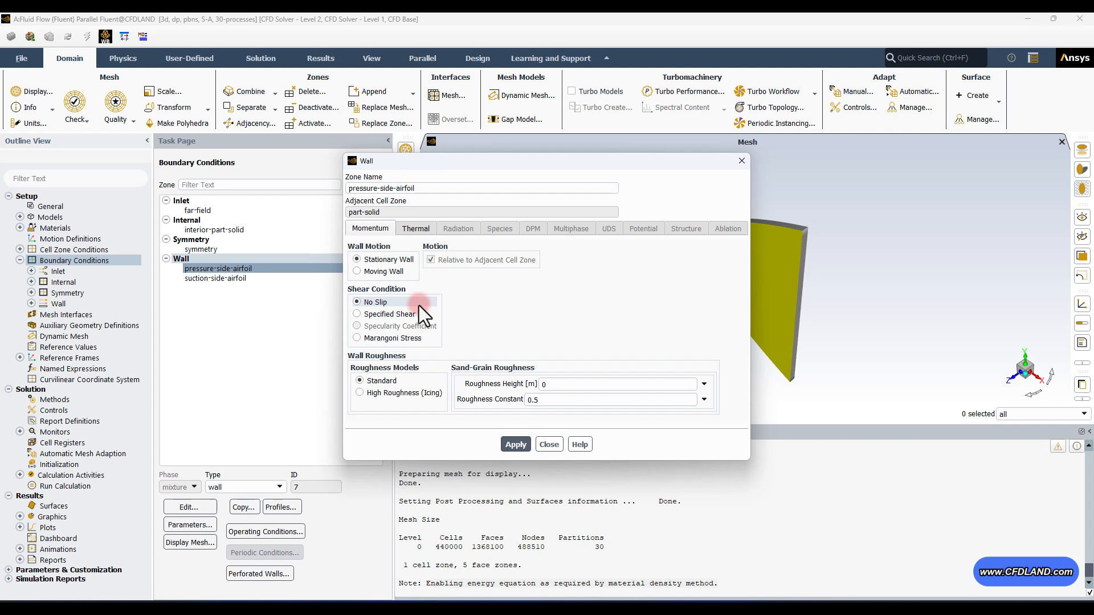
left_click(423, 229)
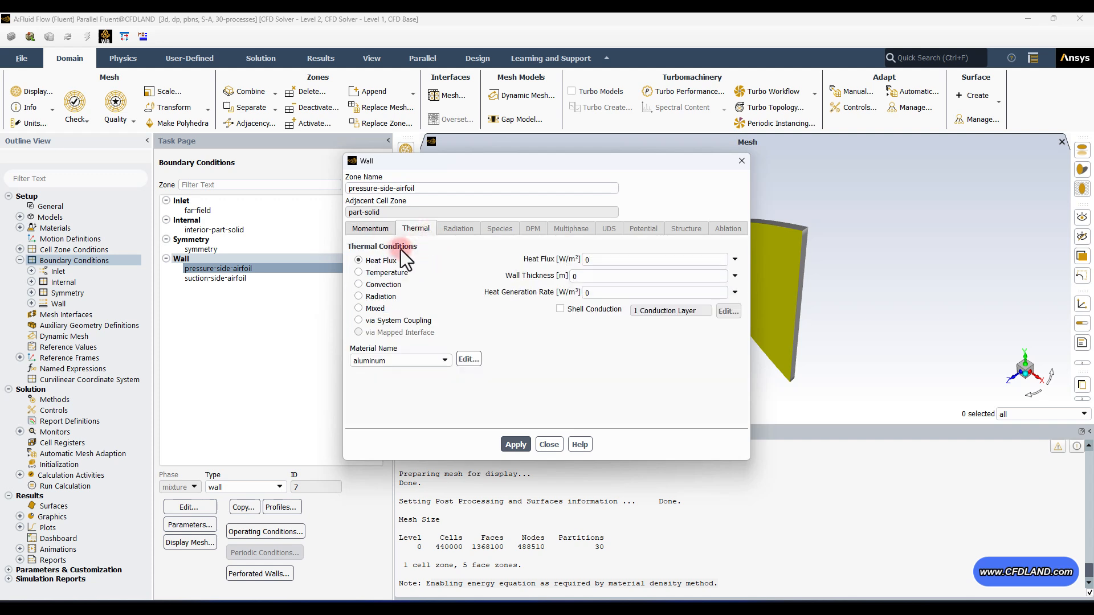
left_click(595, 259)
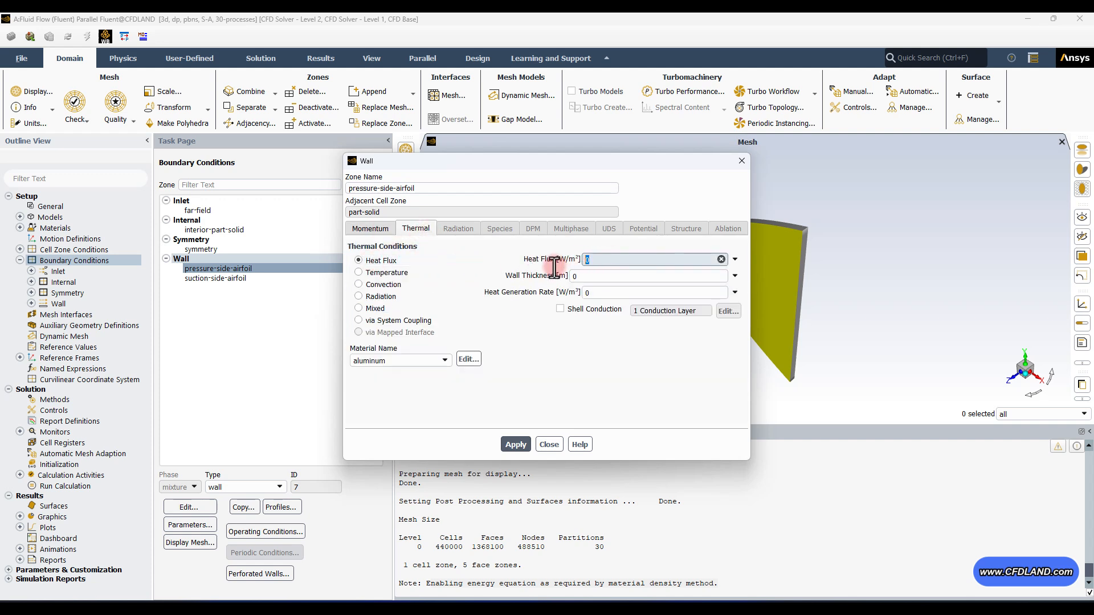
left_click(515, 326)
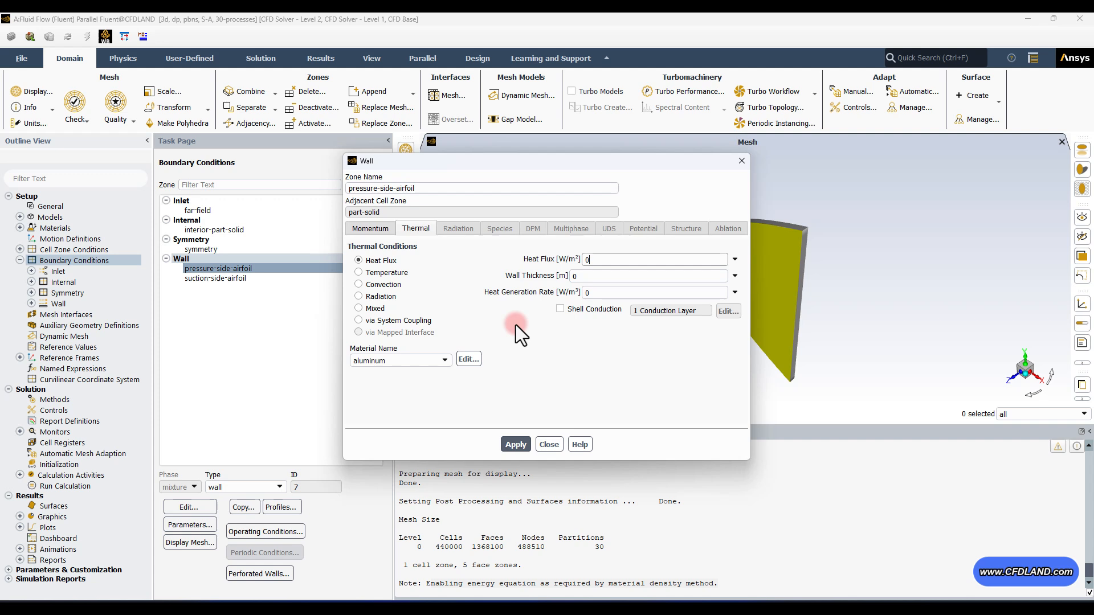
left_click(549, 444)
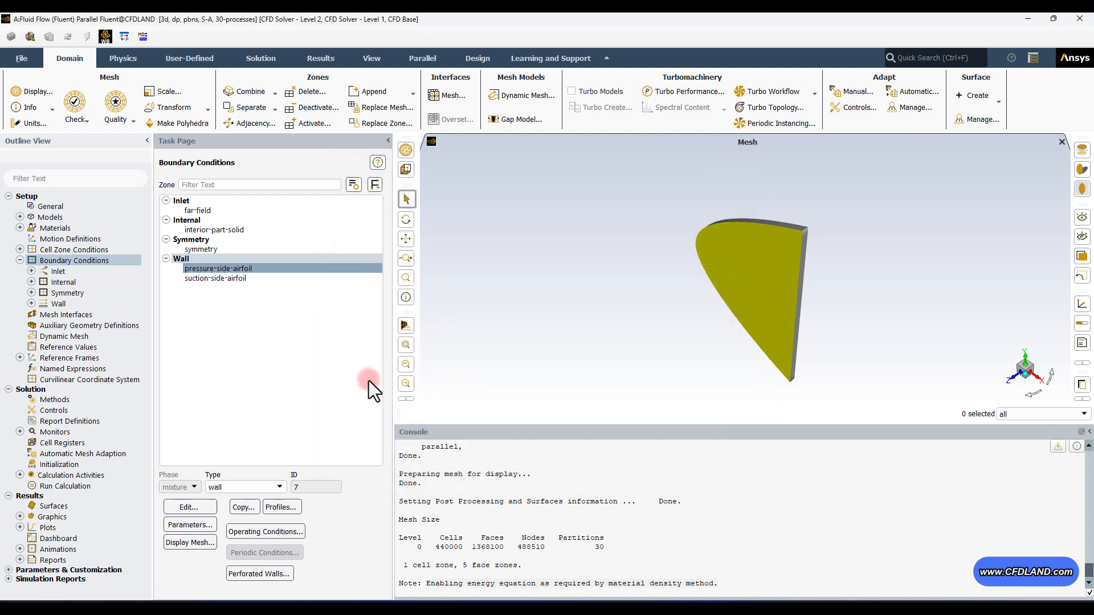
- Review the momentum and thermal conditions of the suction-side-airfoil wall, apply them and close its settings
left_click(273, 279)
left_click(216, 504)
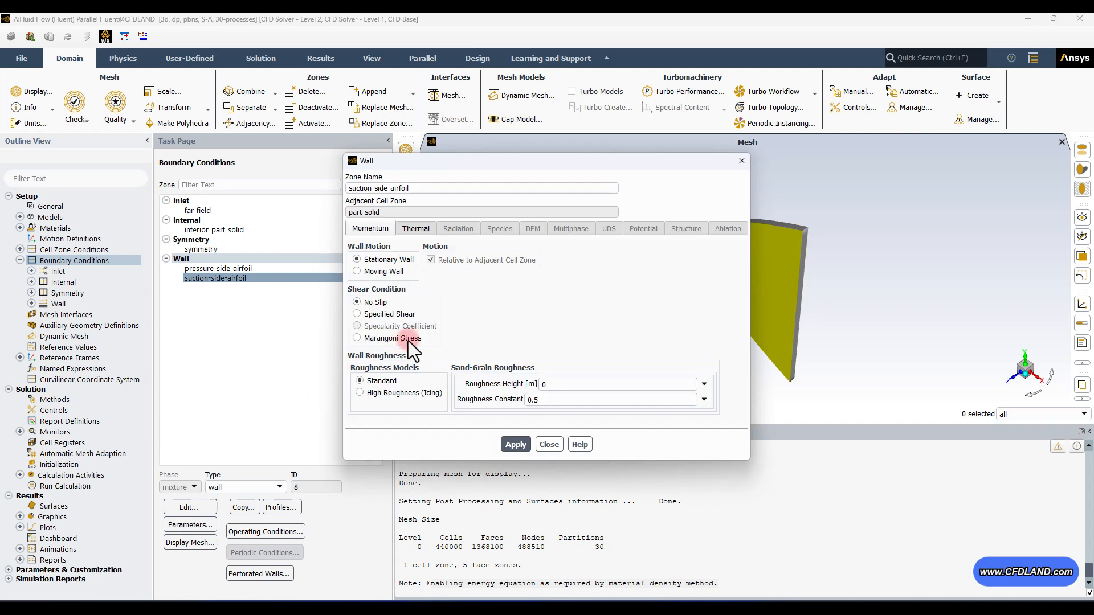
left_click(413, 229)
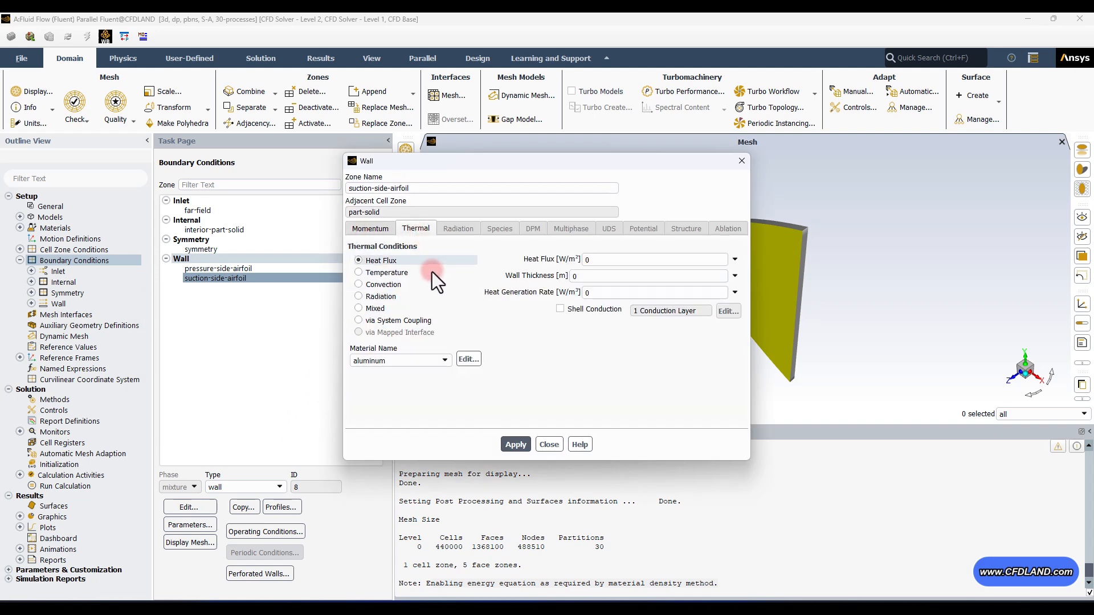
left_click(525, 440)
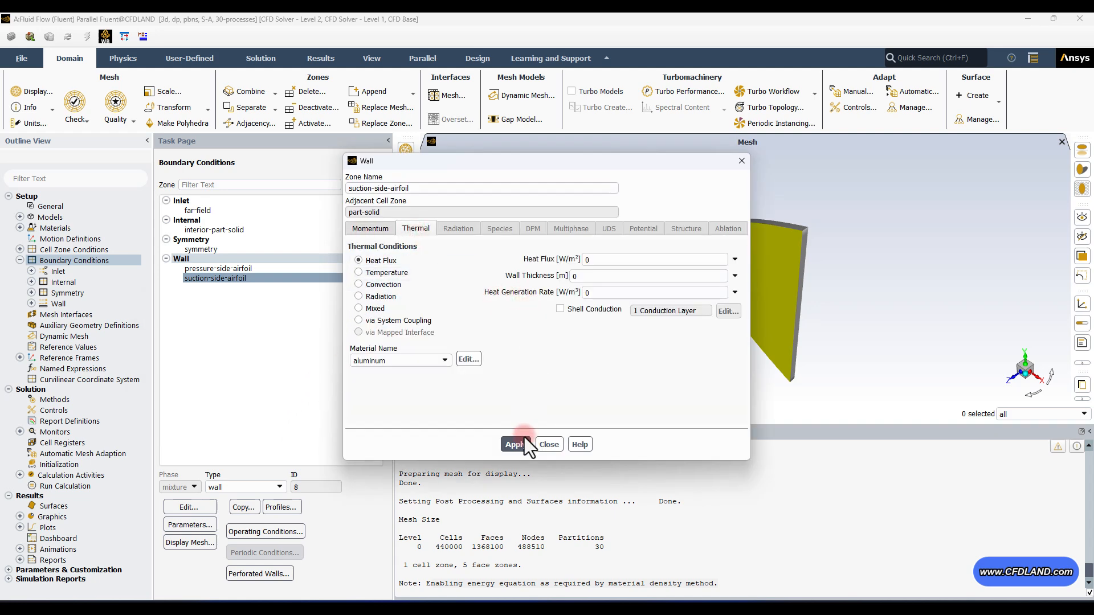
left_click(556, 443)
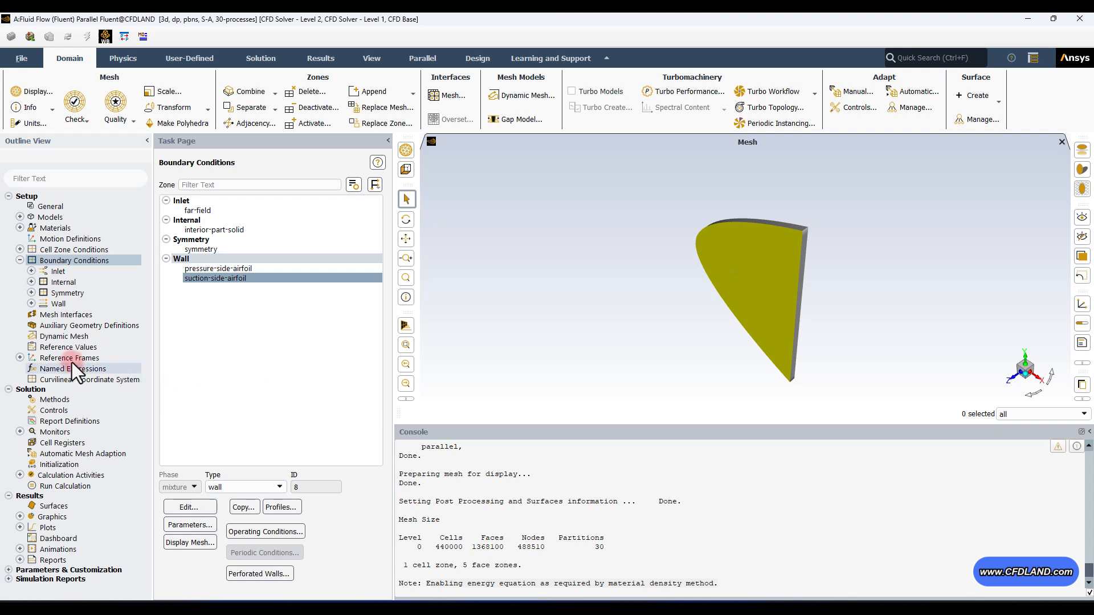
- Compute the reference values from the far-field zone
left_click(64, 347)
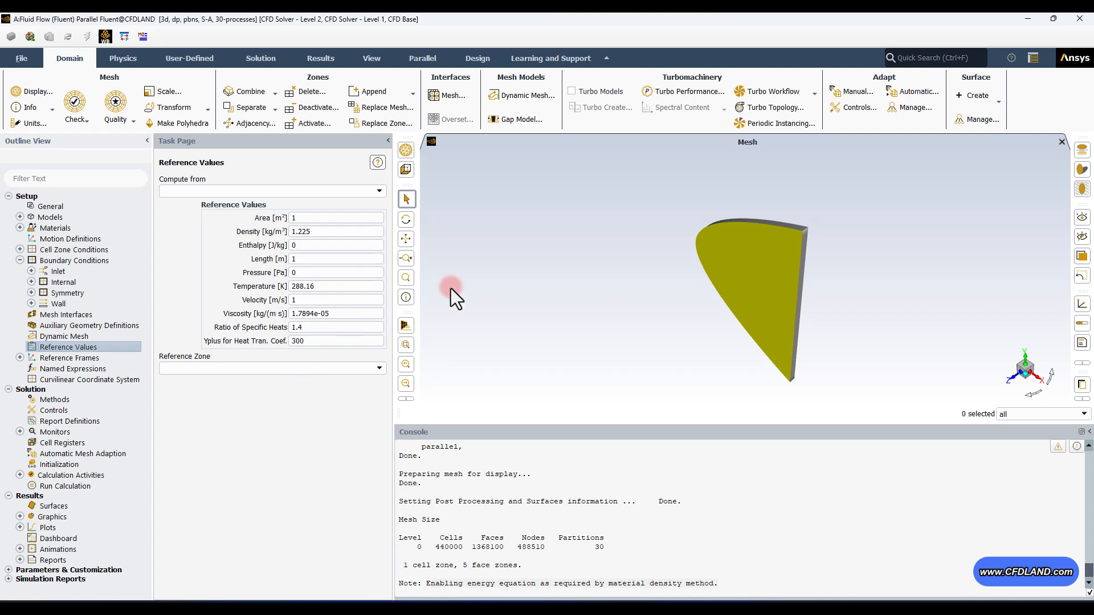
left_click(380, 190)
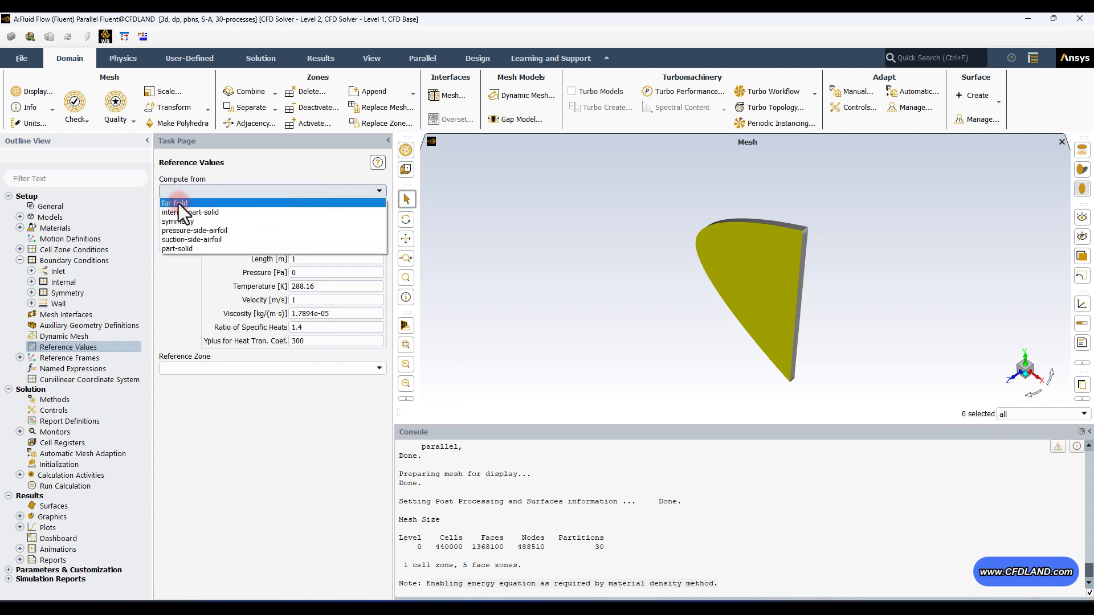
left_click(179, 203)
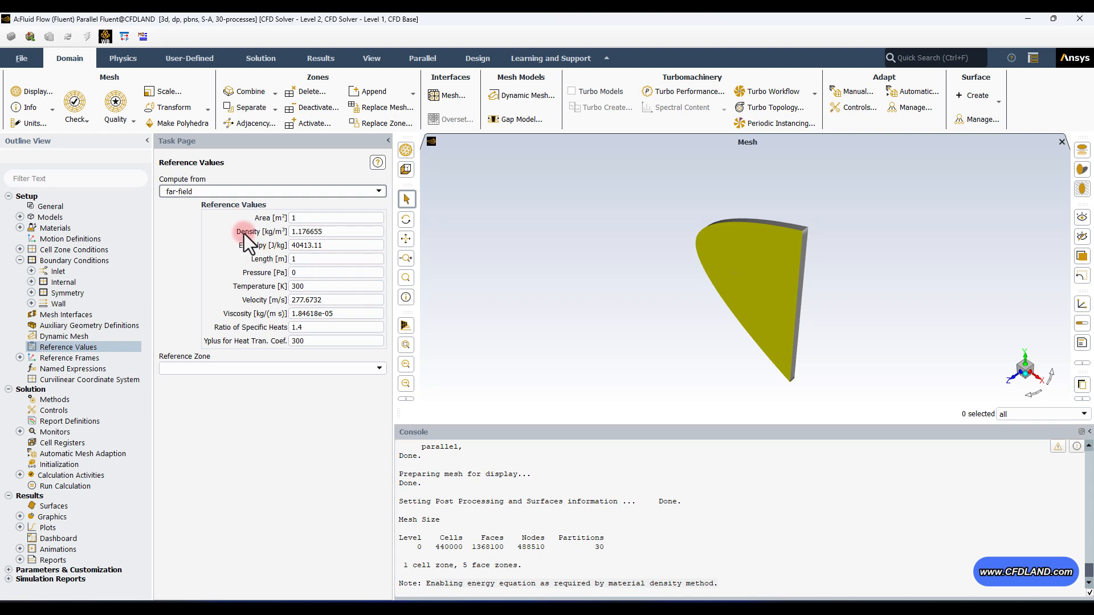
- Examine the computed reference values, especially the reference area, velocity and length, without changing them
left_click(290, 218)
double_click(290, 218)
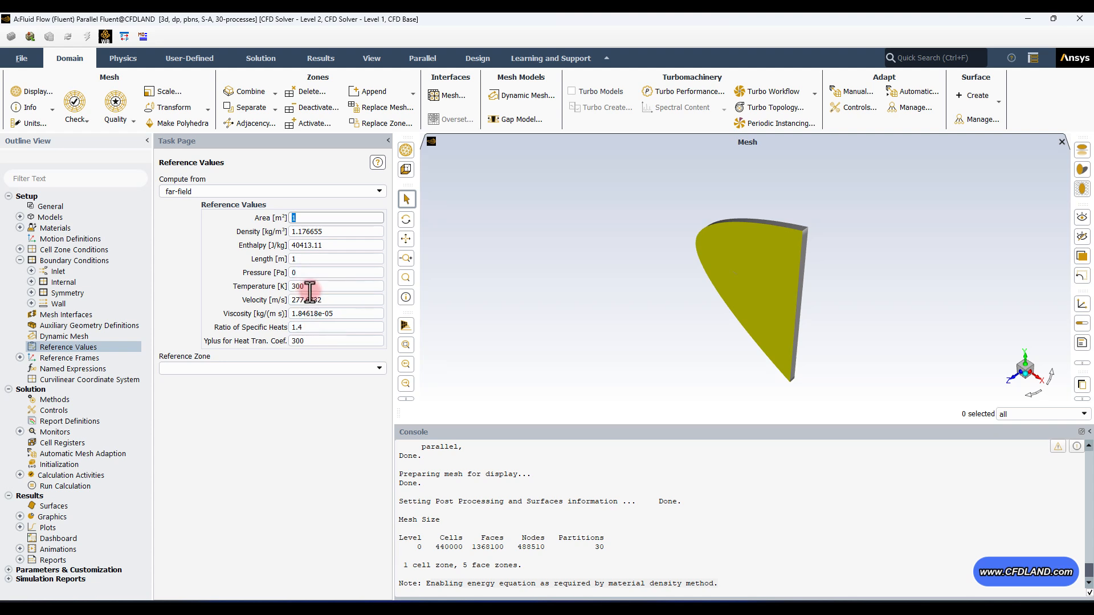
left_click(306, 301)
double_click(307, 301)
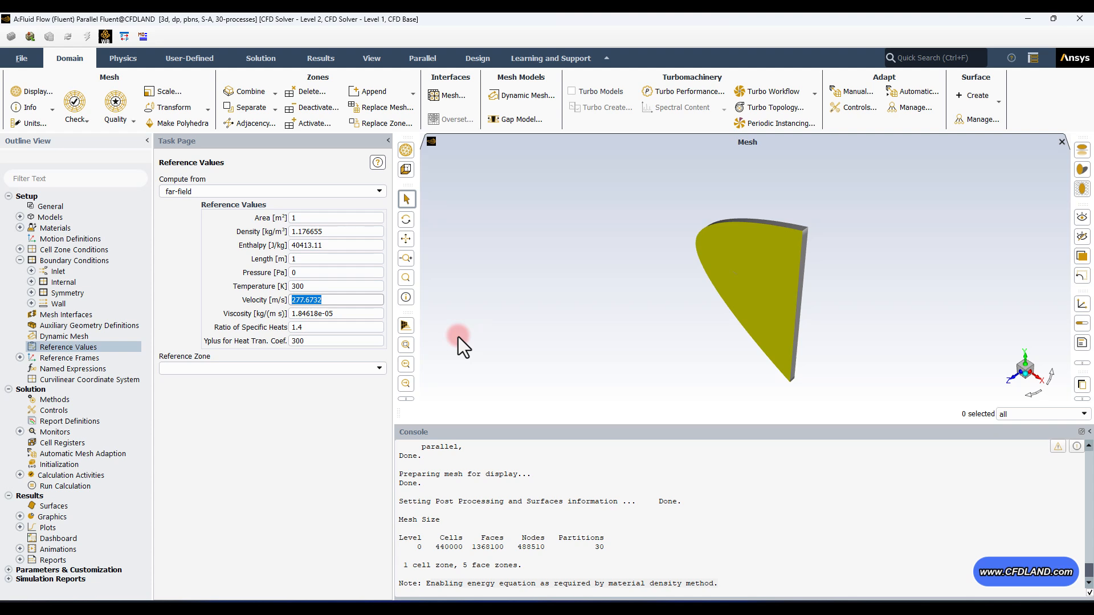
left_click(347, 297)
left_click_drag(347, 298, 273, 297)
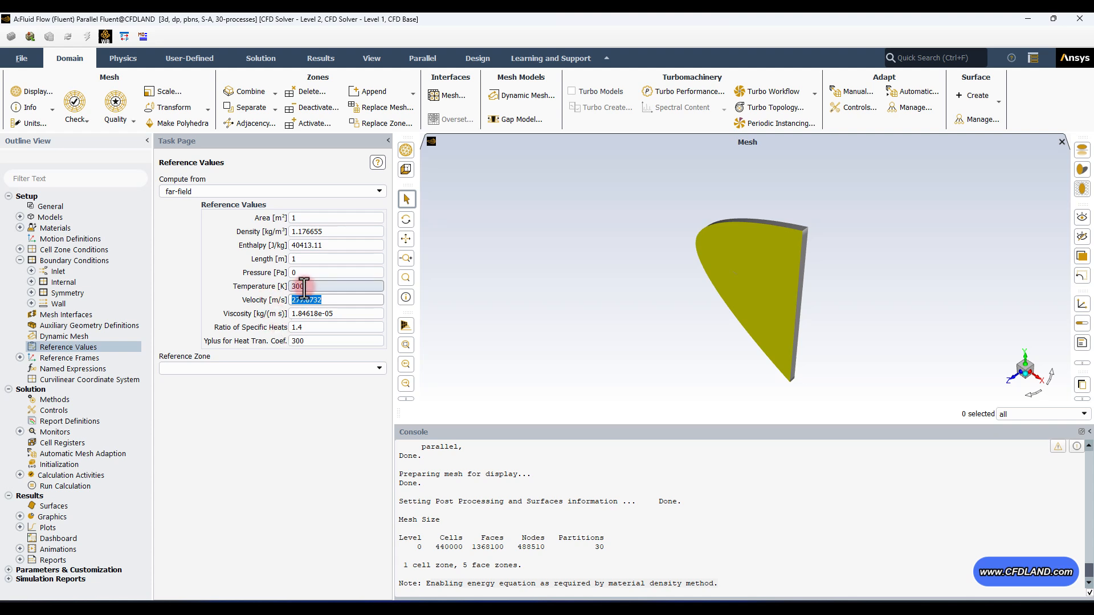
double_click(307, 259)
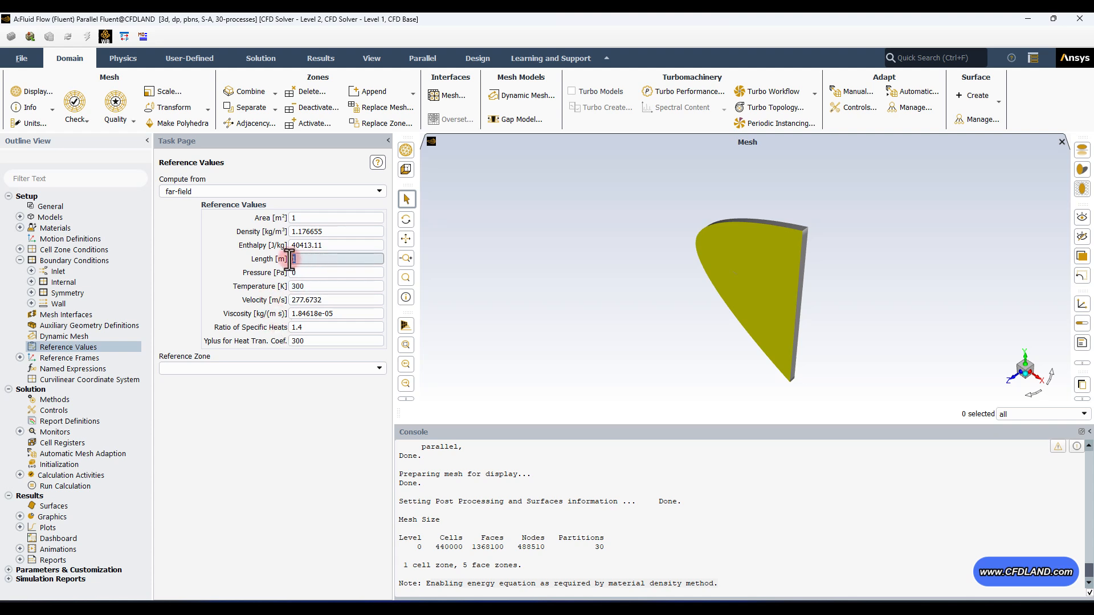
double_click(298, 218)
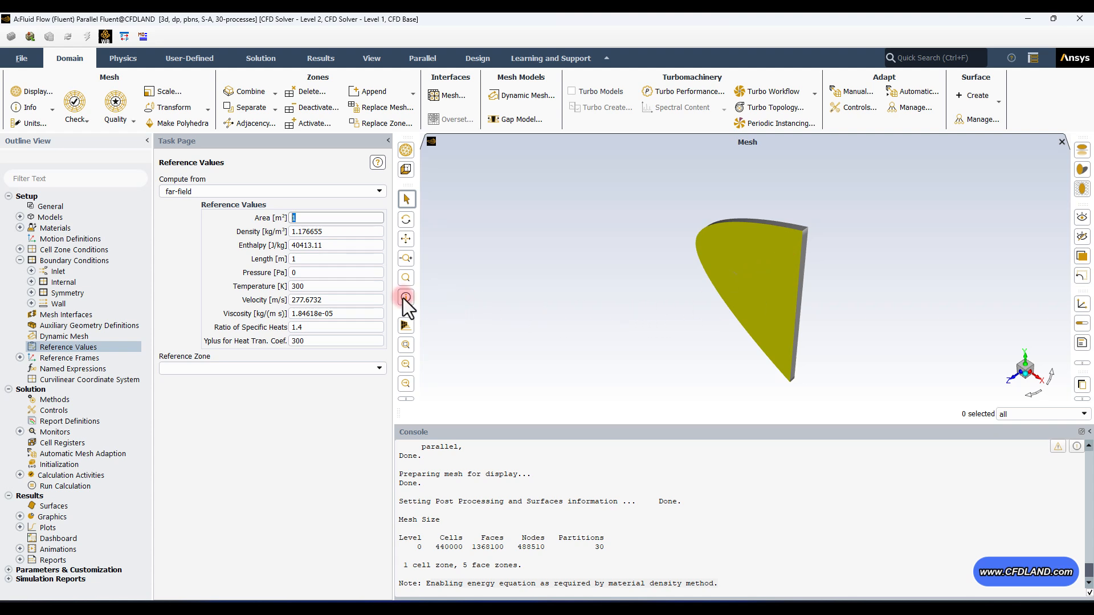
double_click(304, 260)
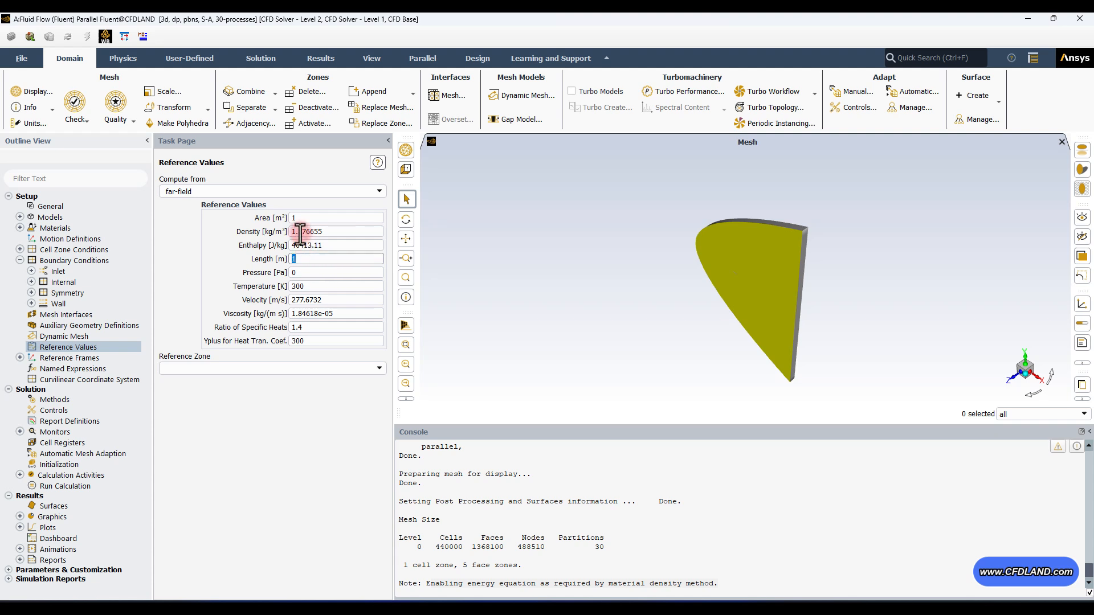
double_click(294, 218)
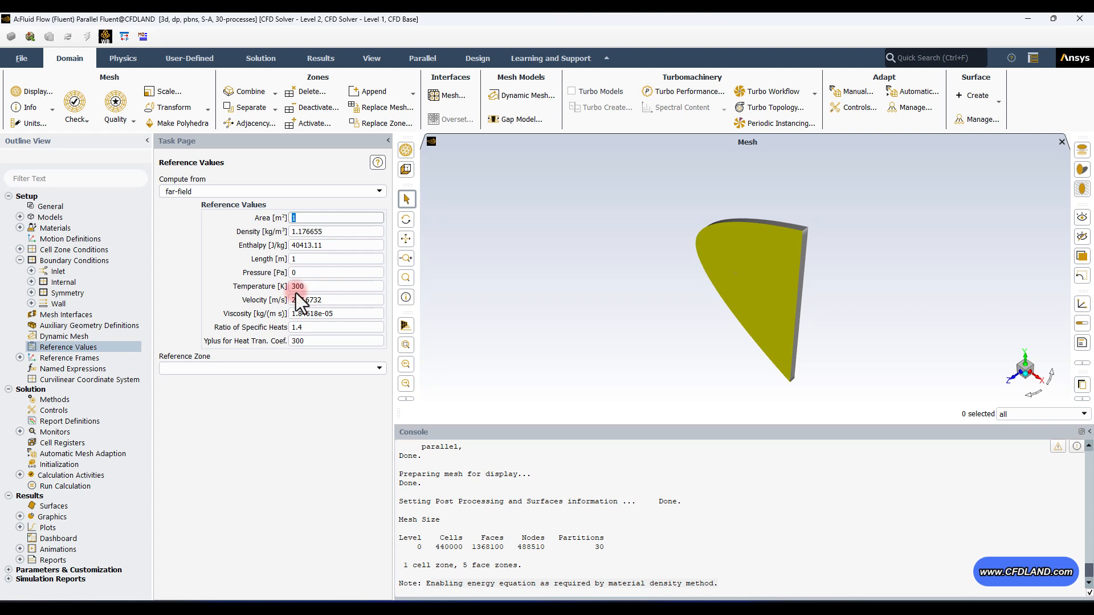
left_click(305, 260)
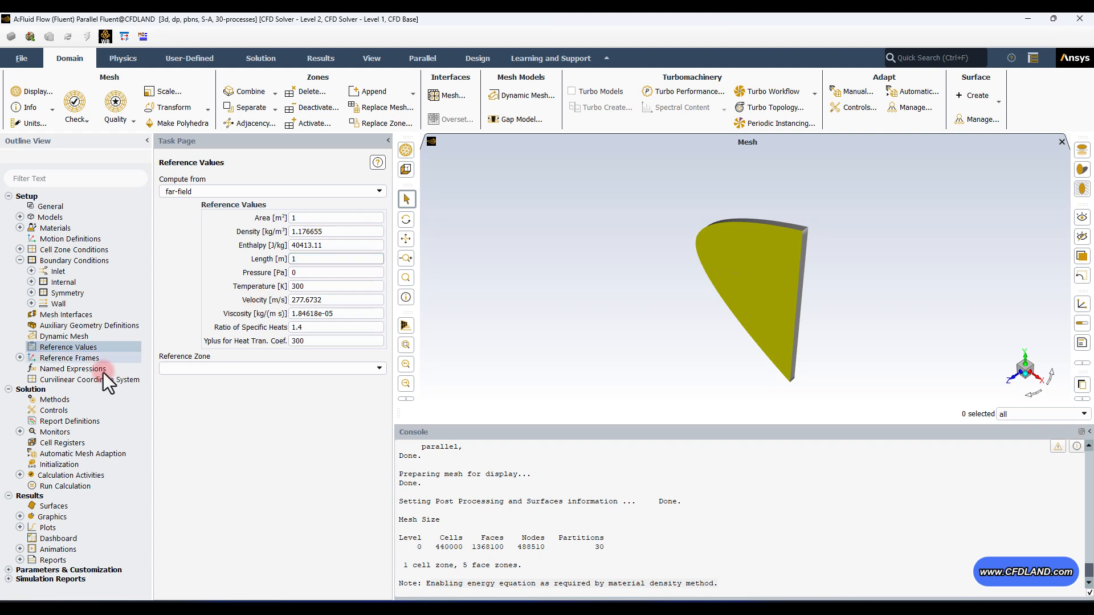
- Set the spatial discretization to Standard for pressure and Second Order Upwind for modified turbulent viscosity
left_click(71, 401)
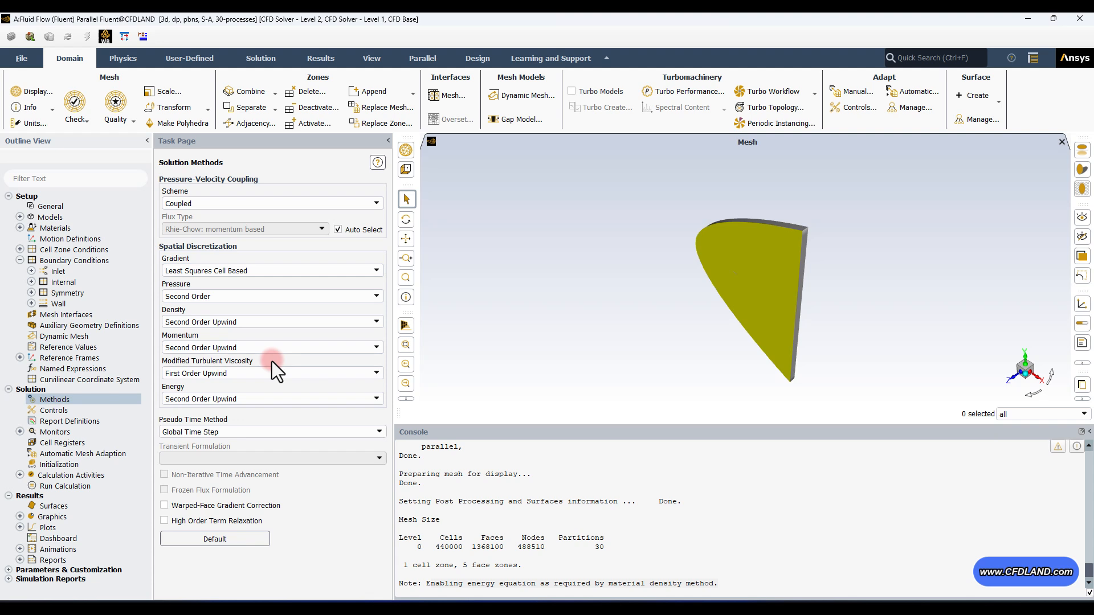
left_click(202, 302)
left_click(194, 319)
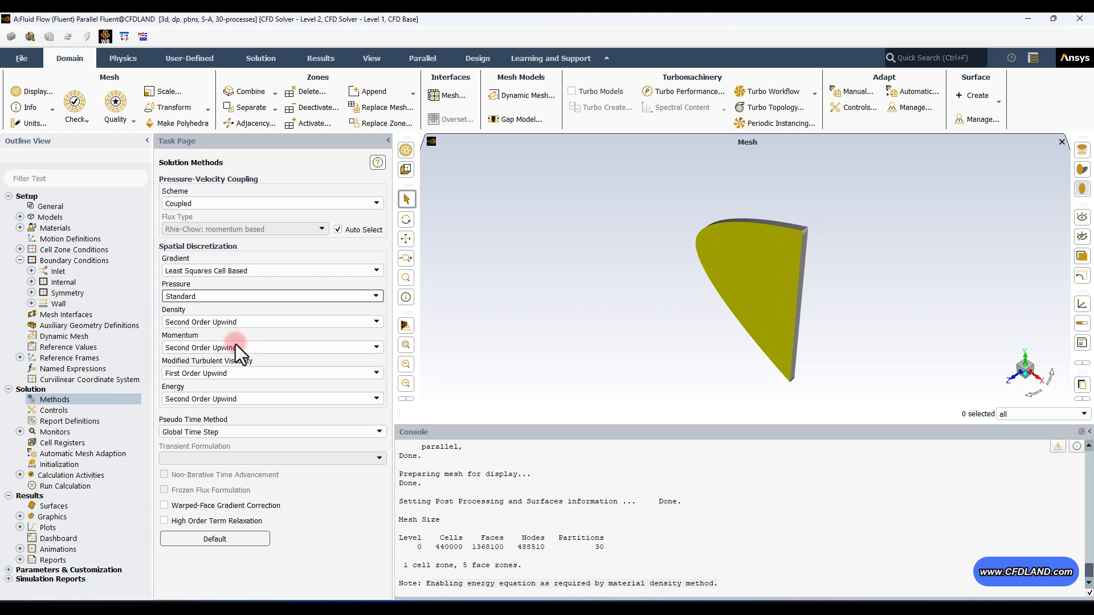
left_click(222, 372)
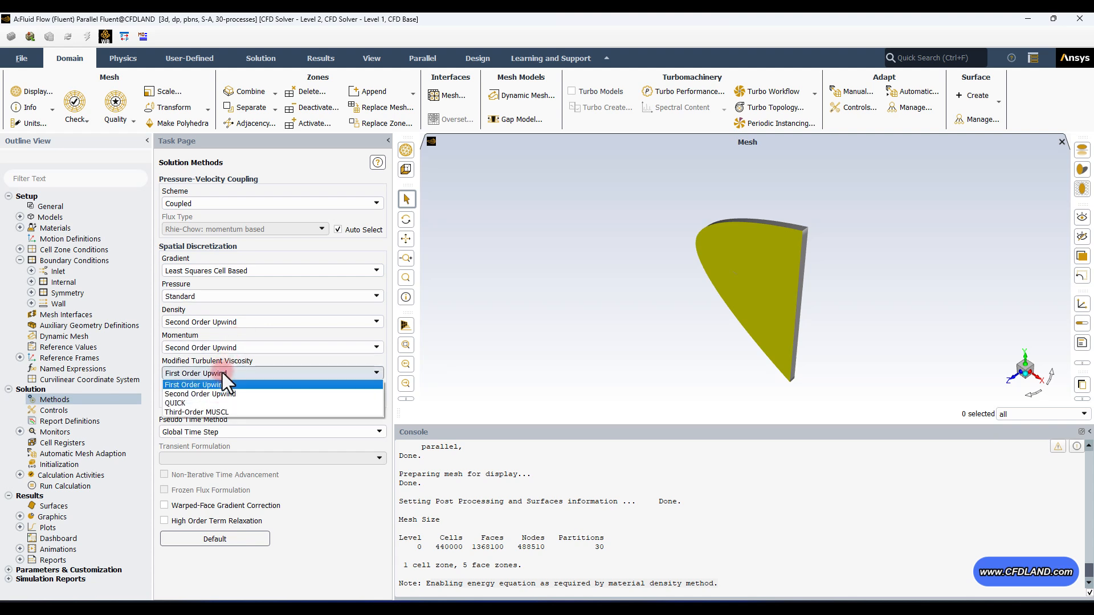
left_click(212, 396)
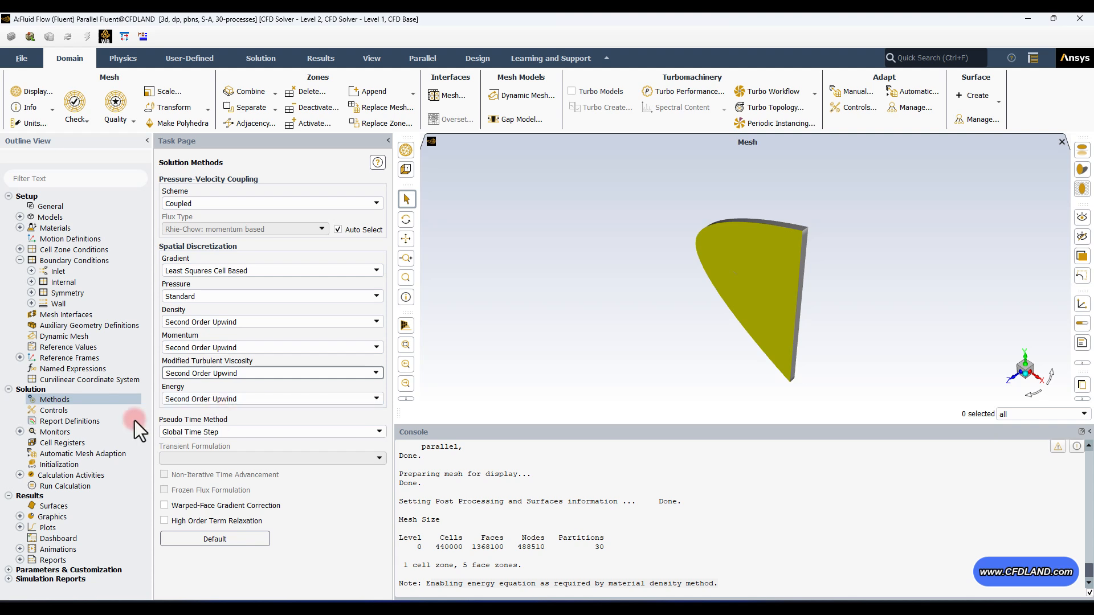
- Turn off the convergence checks for the y-velocity, z-velocity and energy residuals and accept the residual monitor settings
left_click(19, 431)
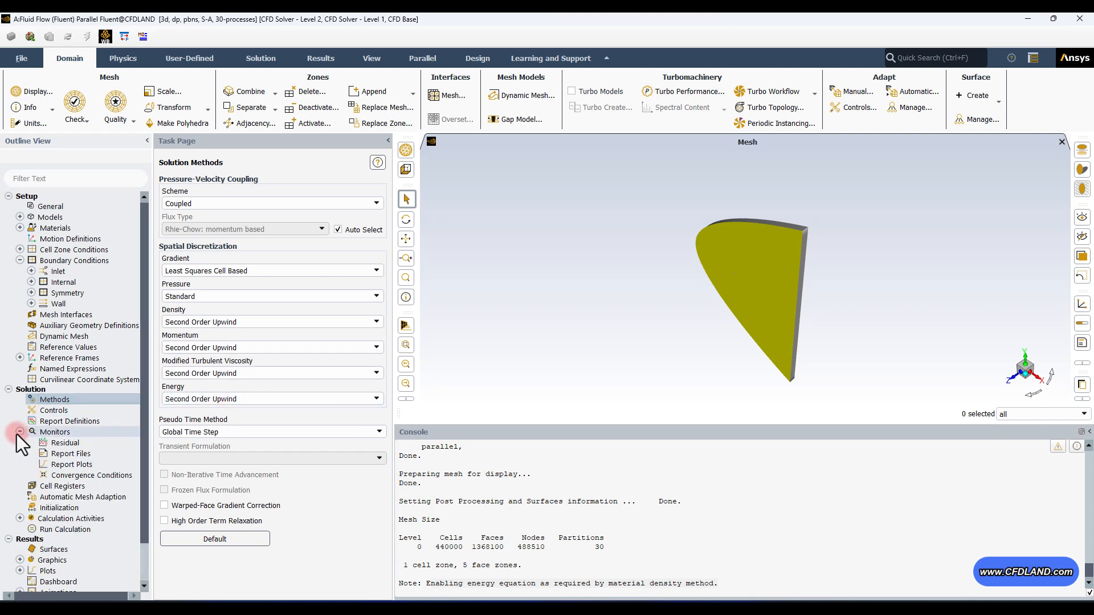
left_click(67, 442)
double_click(67, 442)
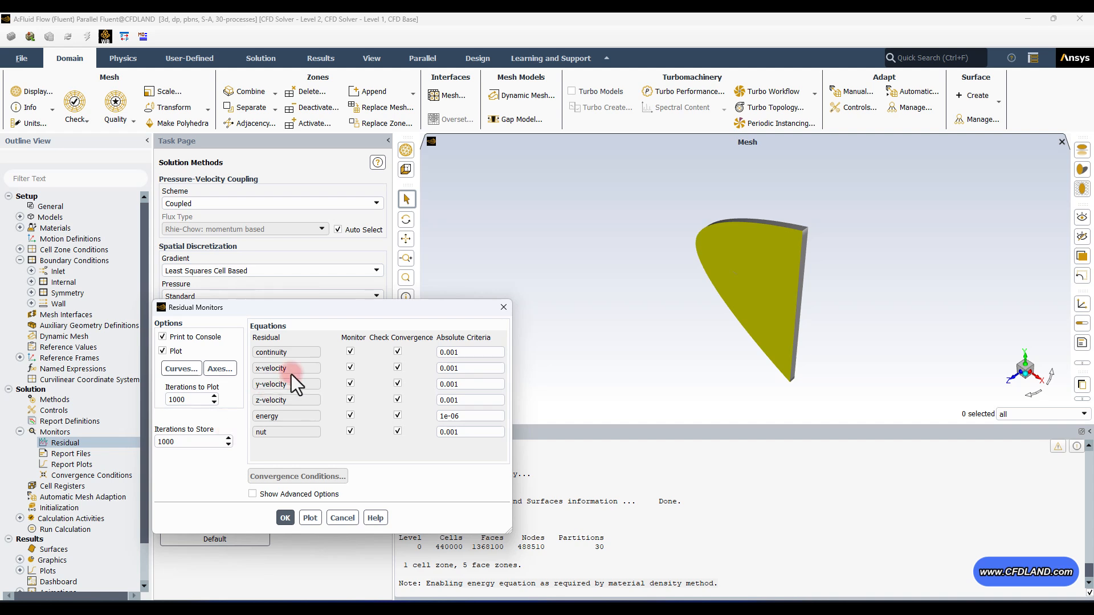
left_click(470, 402)
left_click(398, 383)
left_click(398, 400)
left_click(398, 416)
left_click(286, 518)
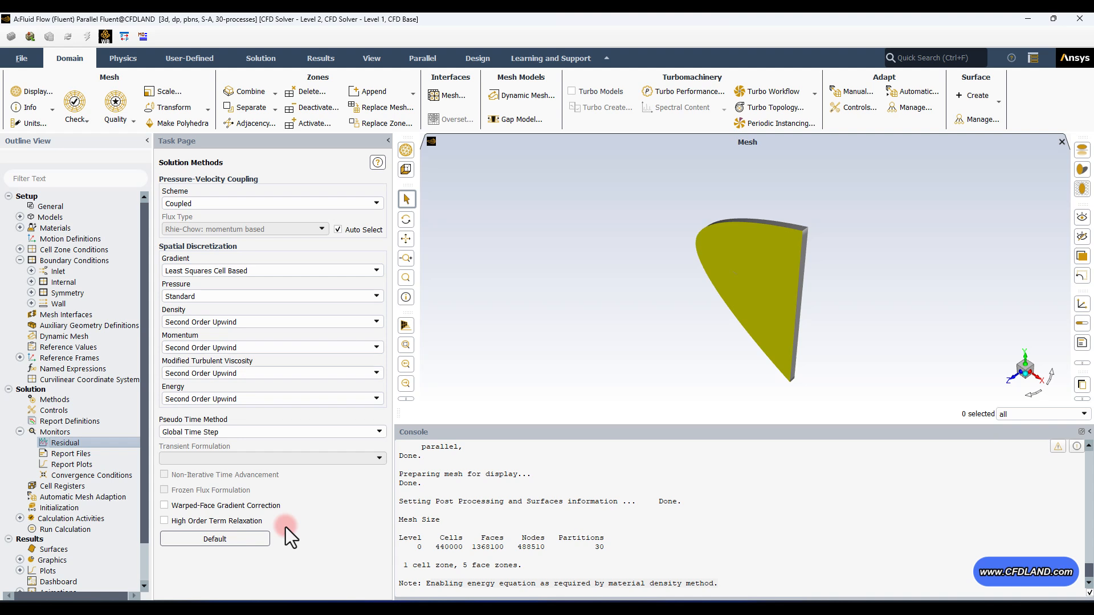
- Start a drag coefficient report definition named drag-co covering the pressure-side-airfoil and suction-side-airfoil zones
right_click(73, 420)
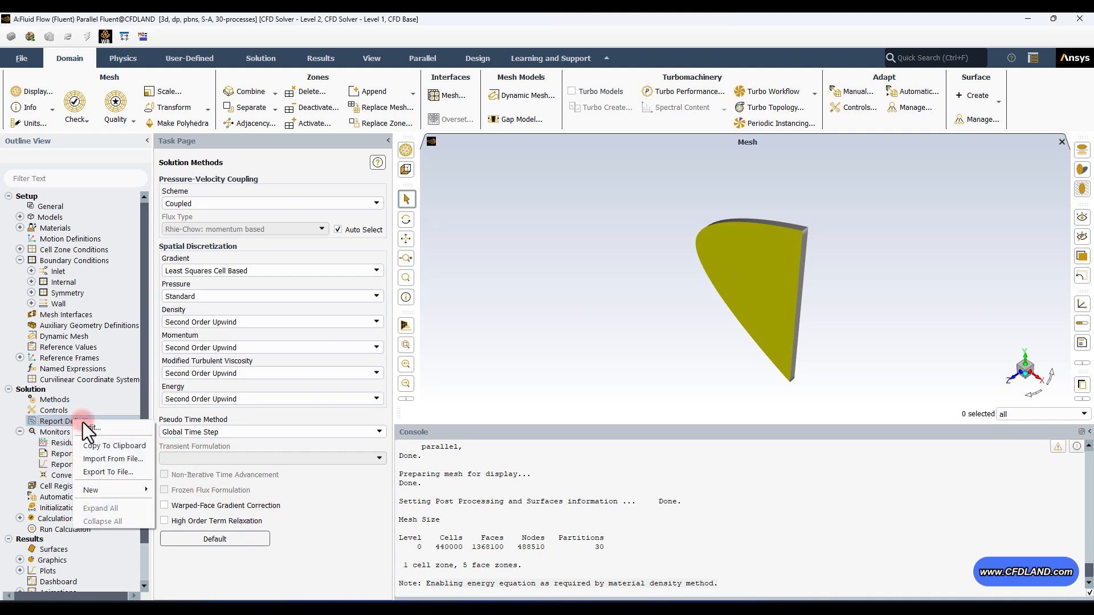
left_click(103, 490)
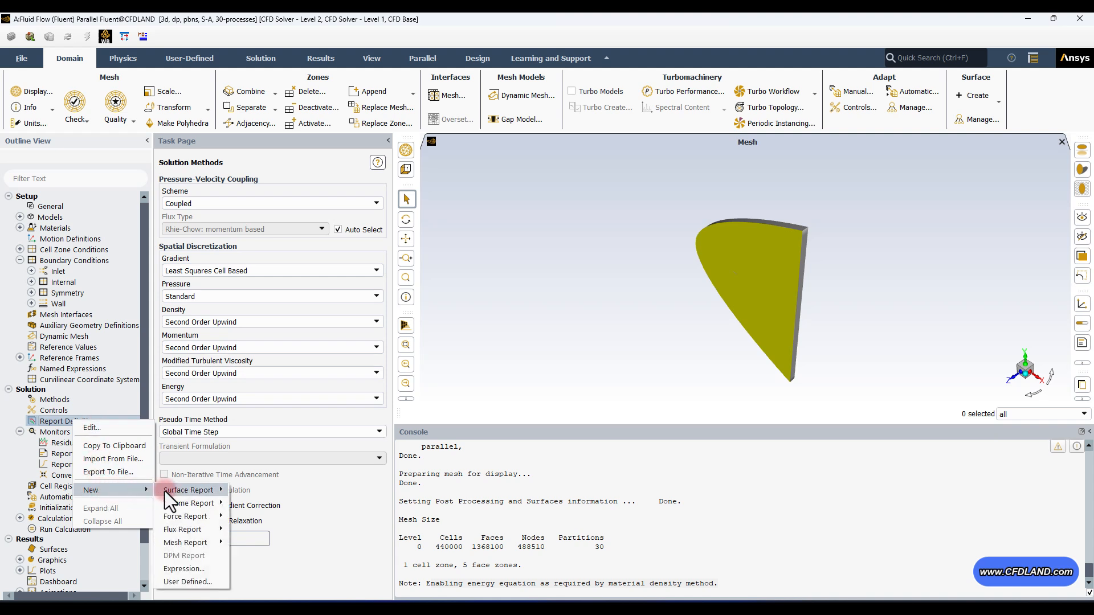
mouse_move(166, 491)
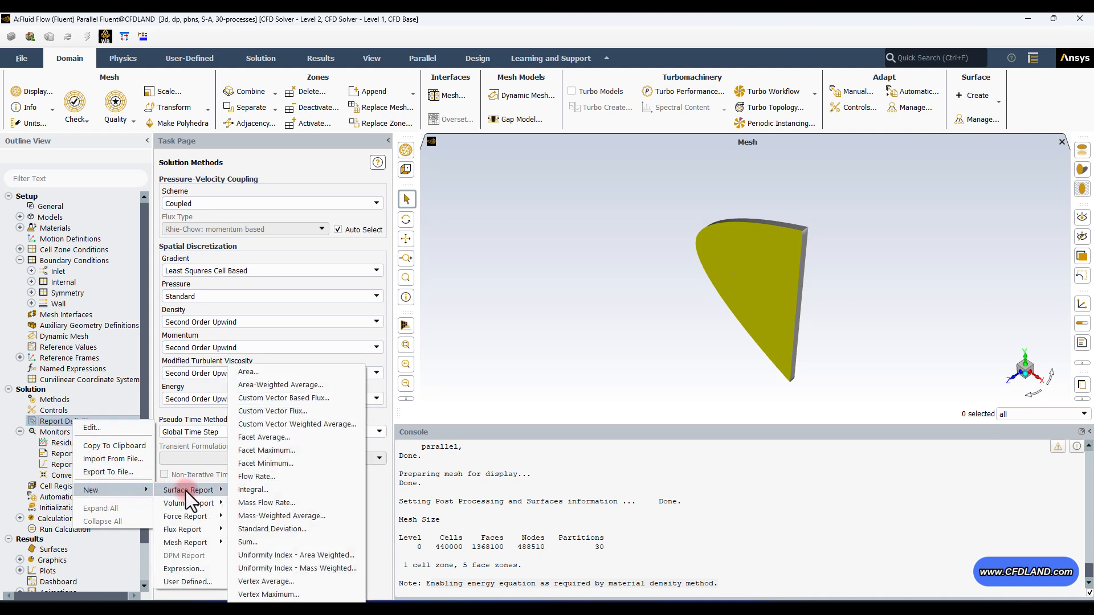
mouse_move(189, 512)
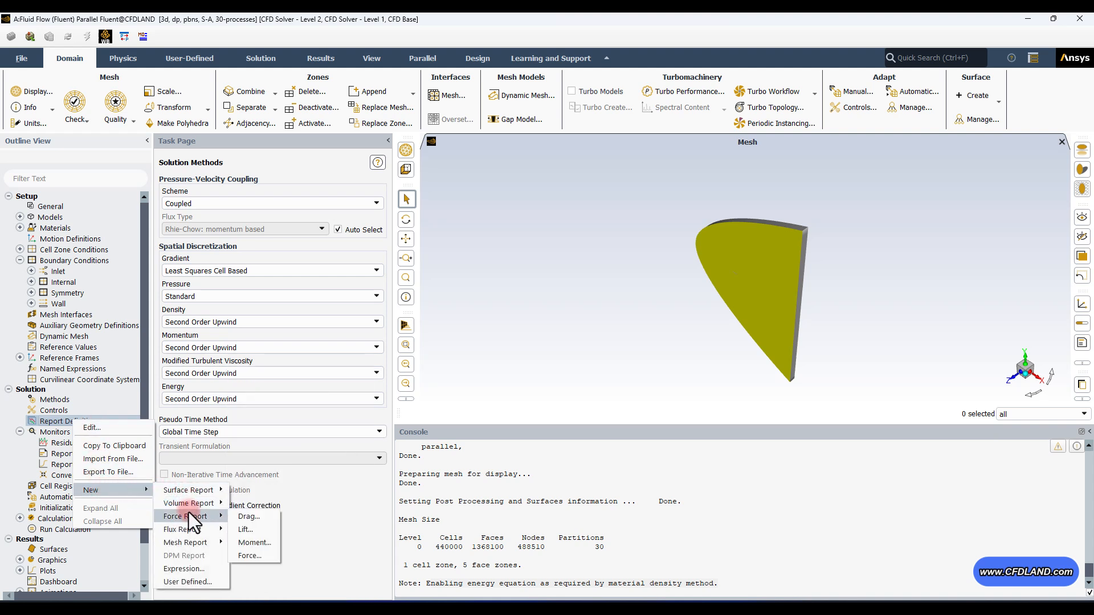
left_click(260, 520)
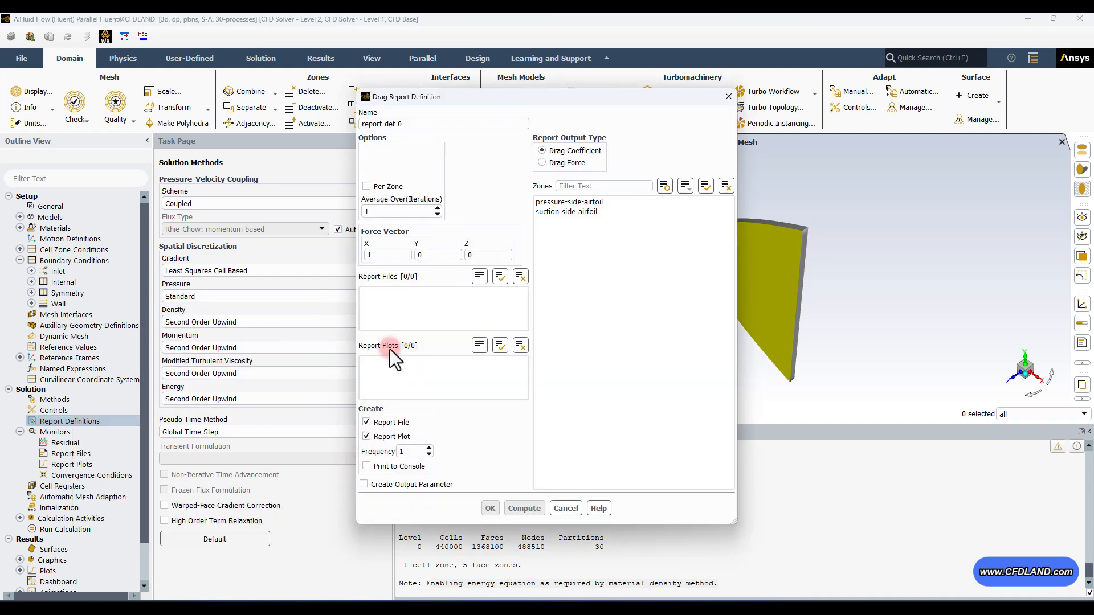
left_click(424, 126)
left_click_drag(425, 126, 354, 126)
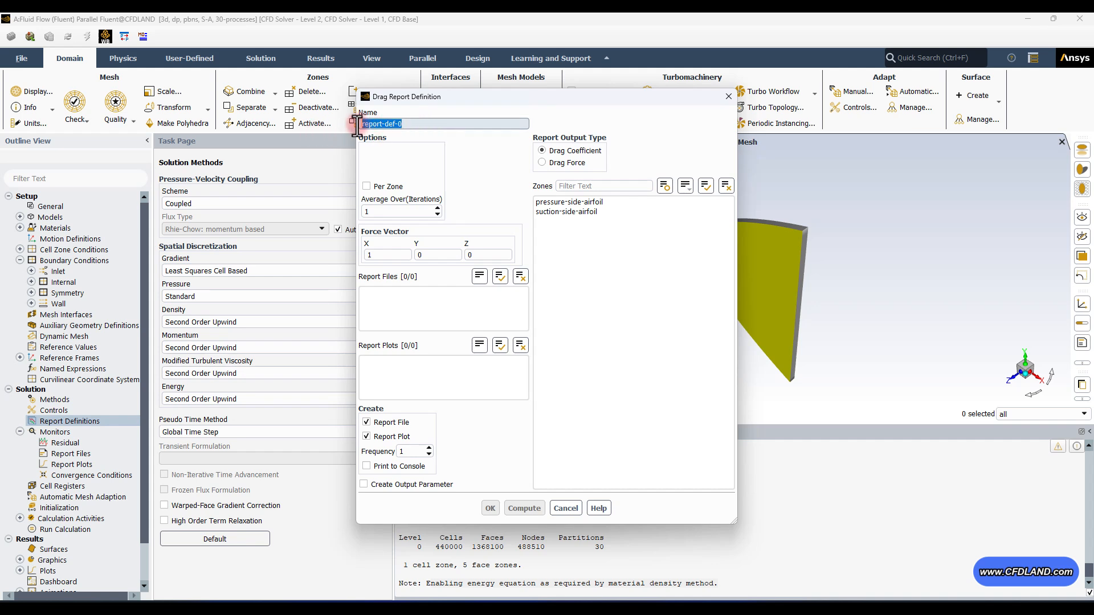
type("drag-")
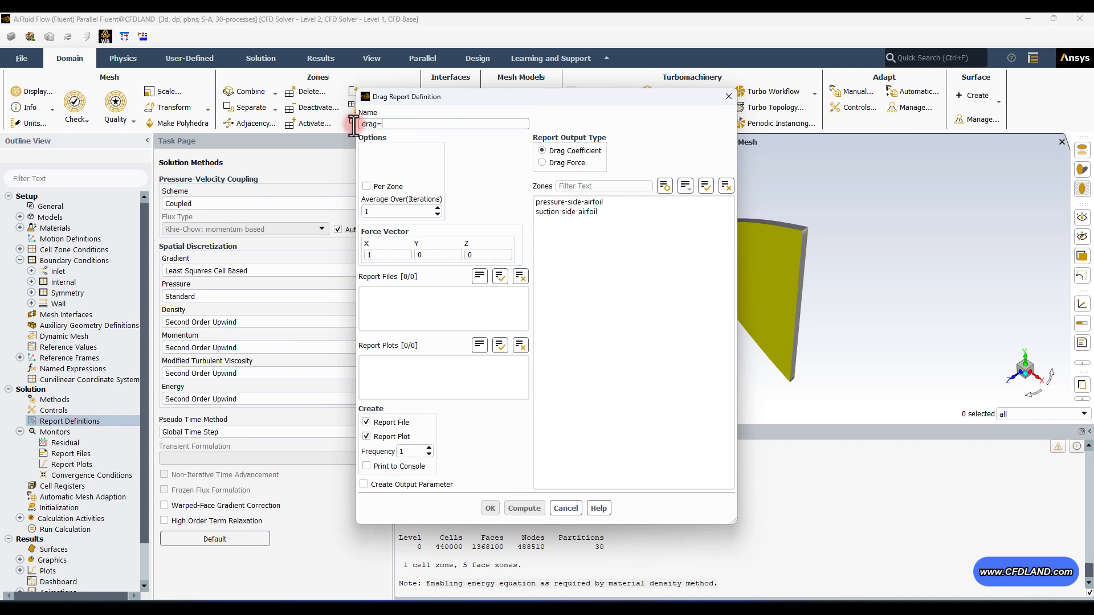
type("co")
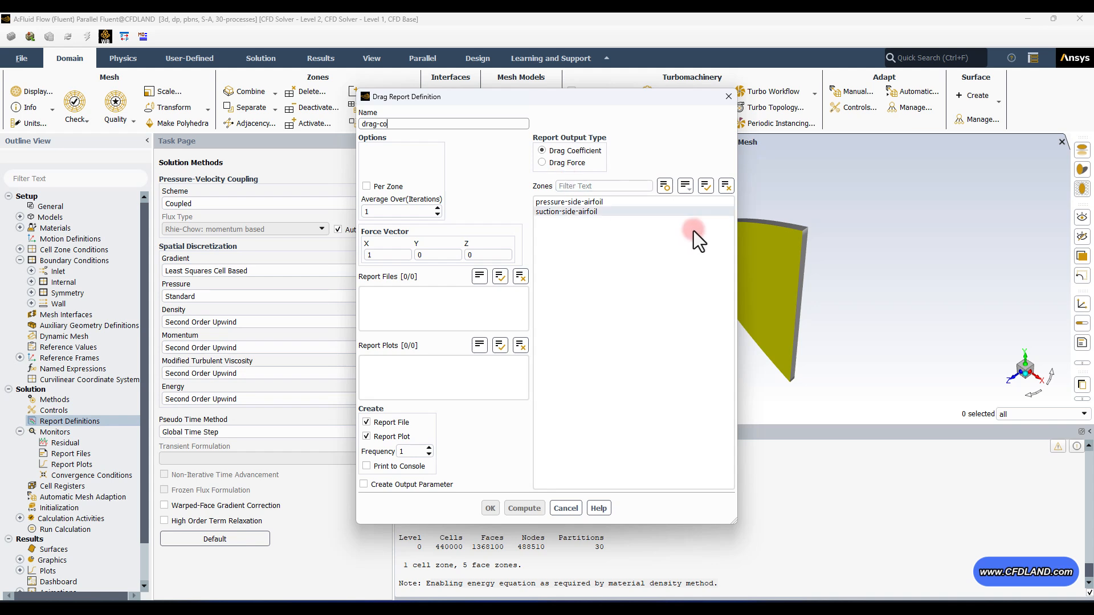
left_click(573, 203)
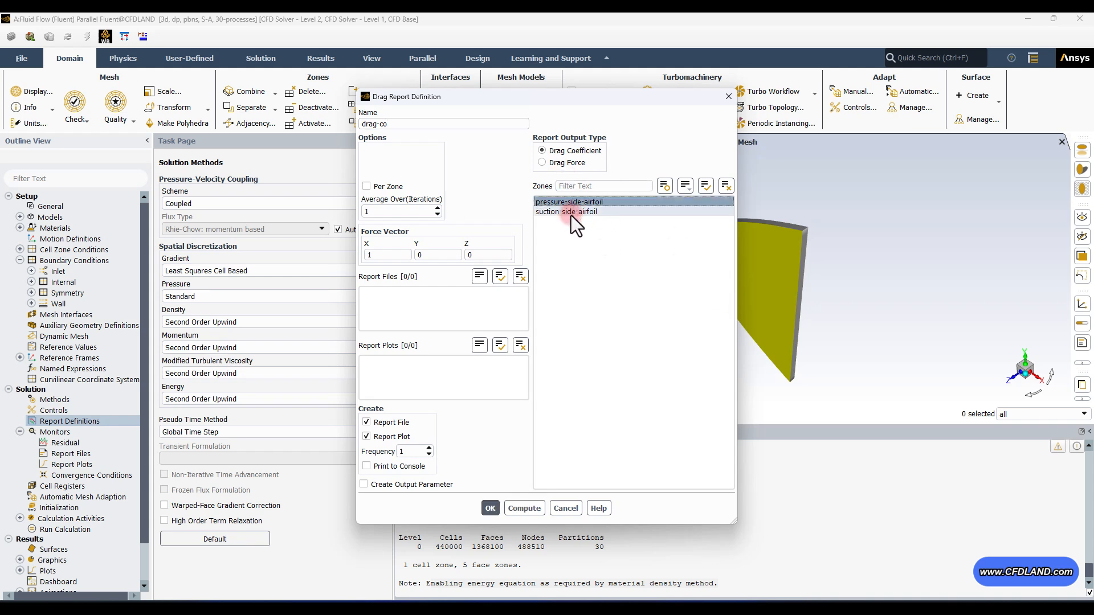
left_click(571, 214)
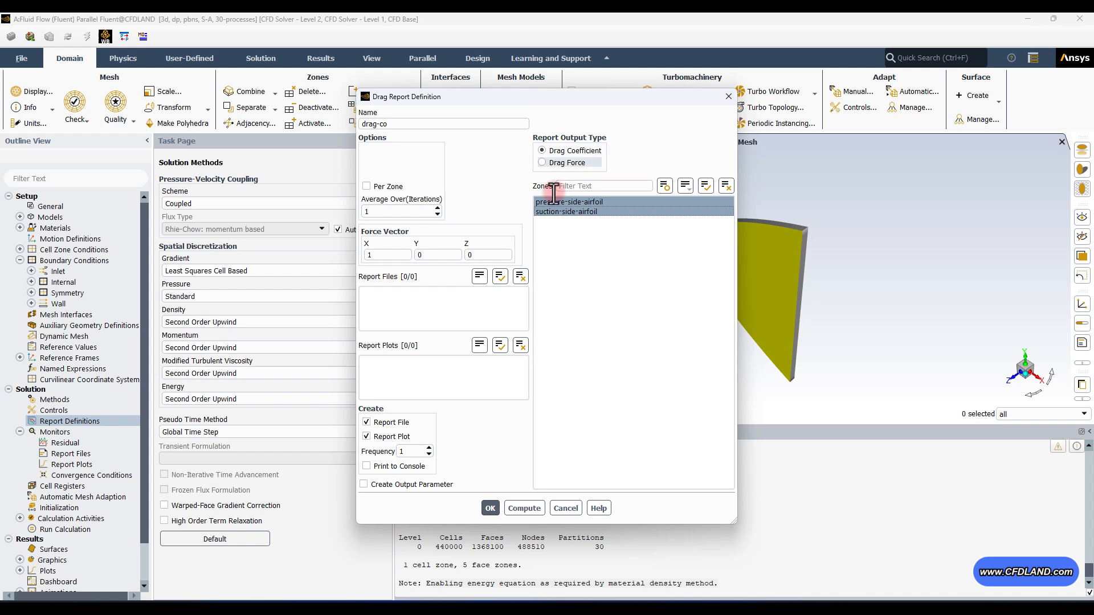
- Switch to the Calculator and calculate the sine of 4 degrees for the drag report's force vector
left_click_drag(391, 255, 354, 257)
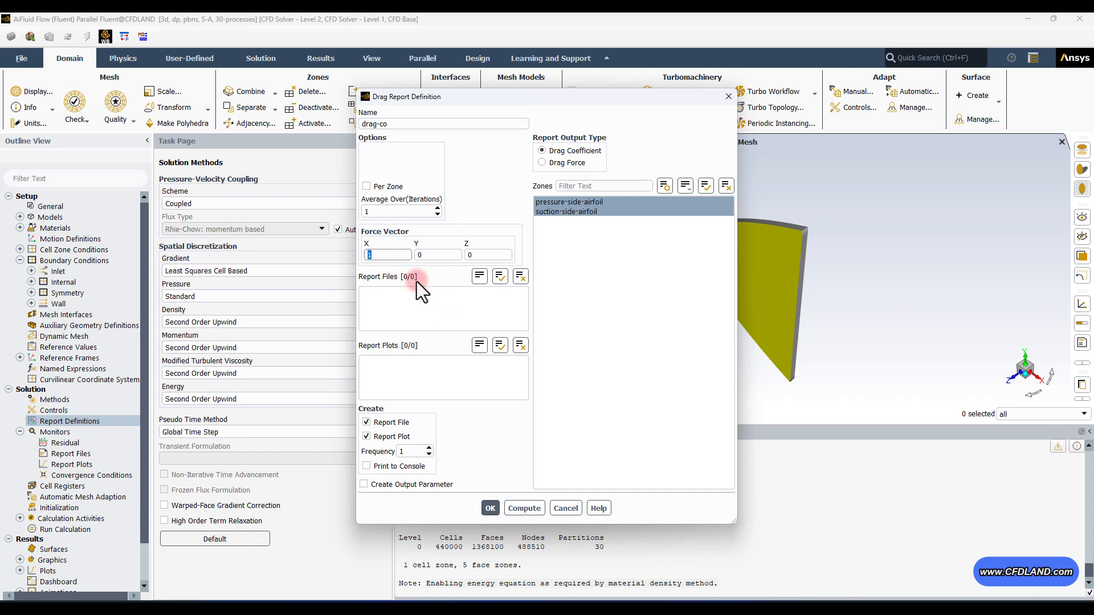
left_click(751, 607)
left_click(155, 195)
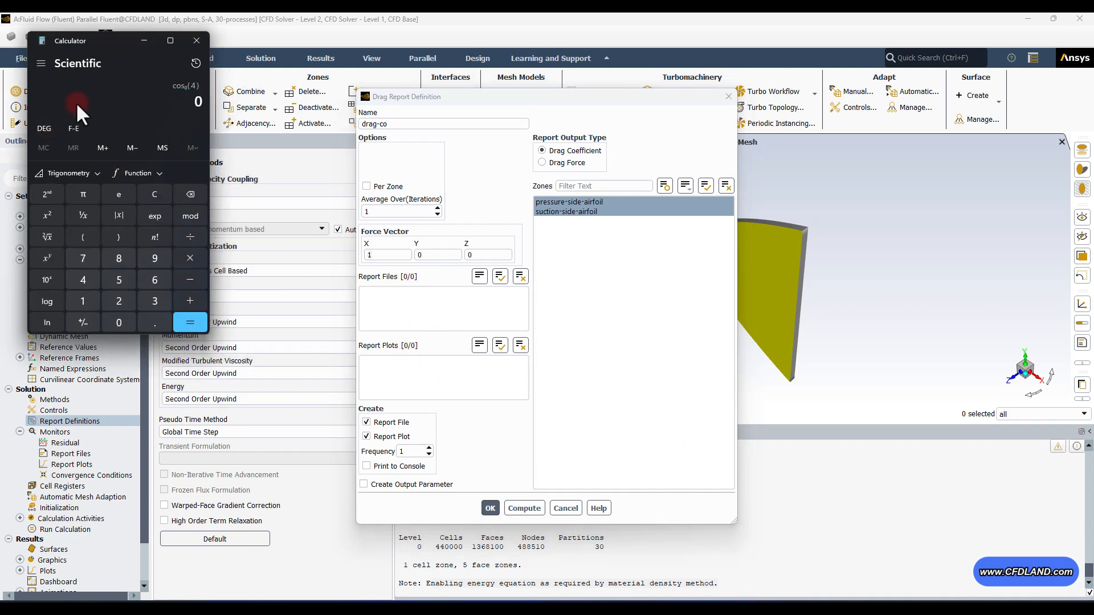
key("Escape")
key("4")
left_click(65, 173)
left_click(77, 194)
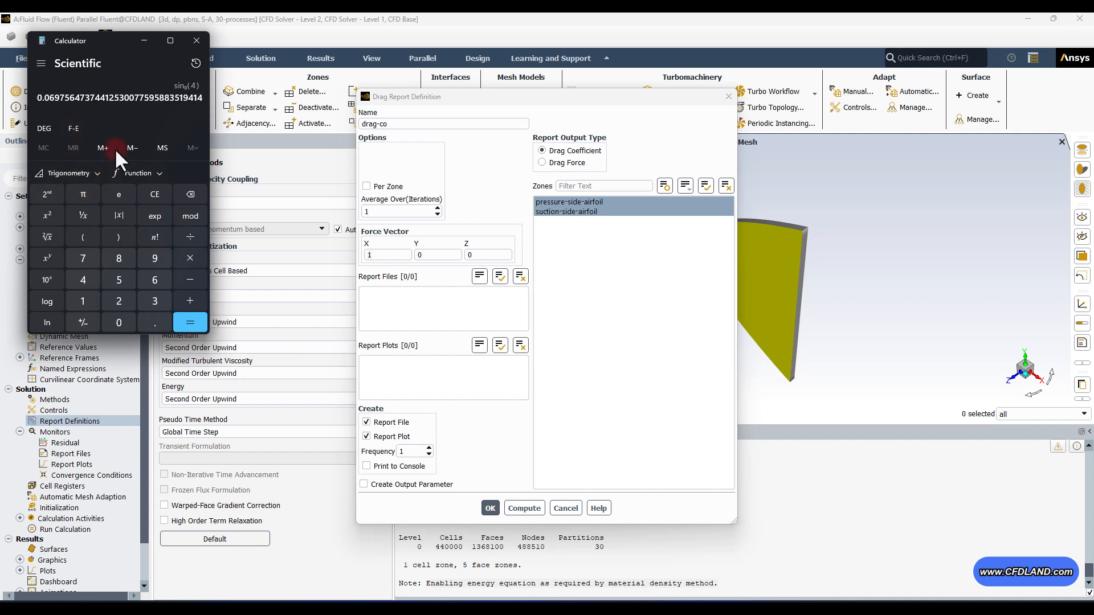
- Copy the calculated sine of 4 degrees from the Calculator into the Y component of the drag report's force vector in Fluent
double_click(57, 98)
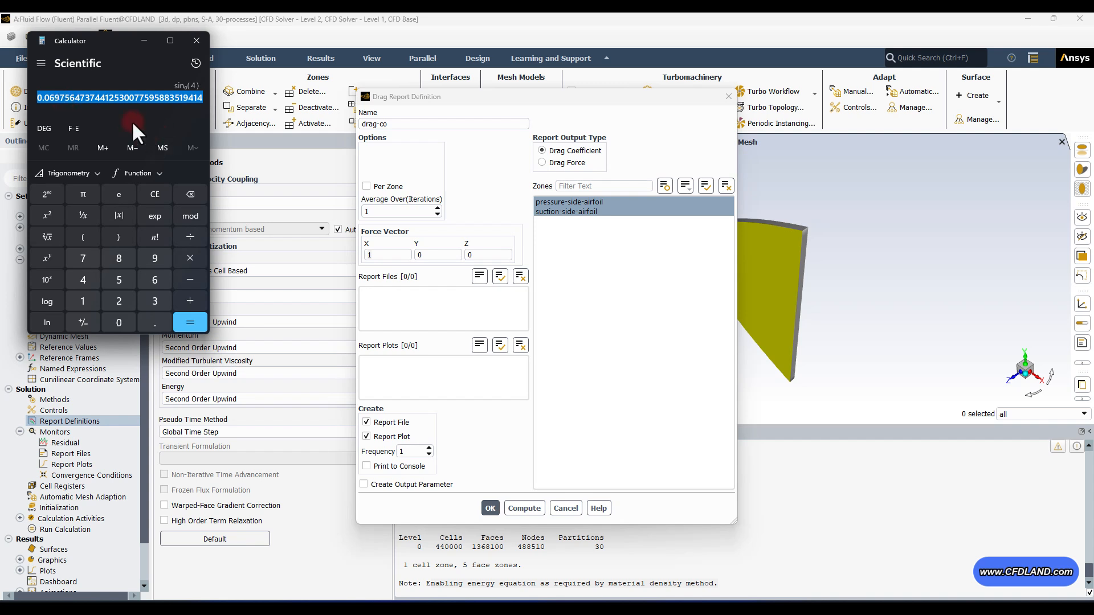
left_click(440, 254)
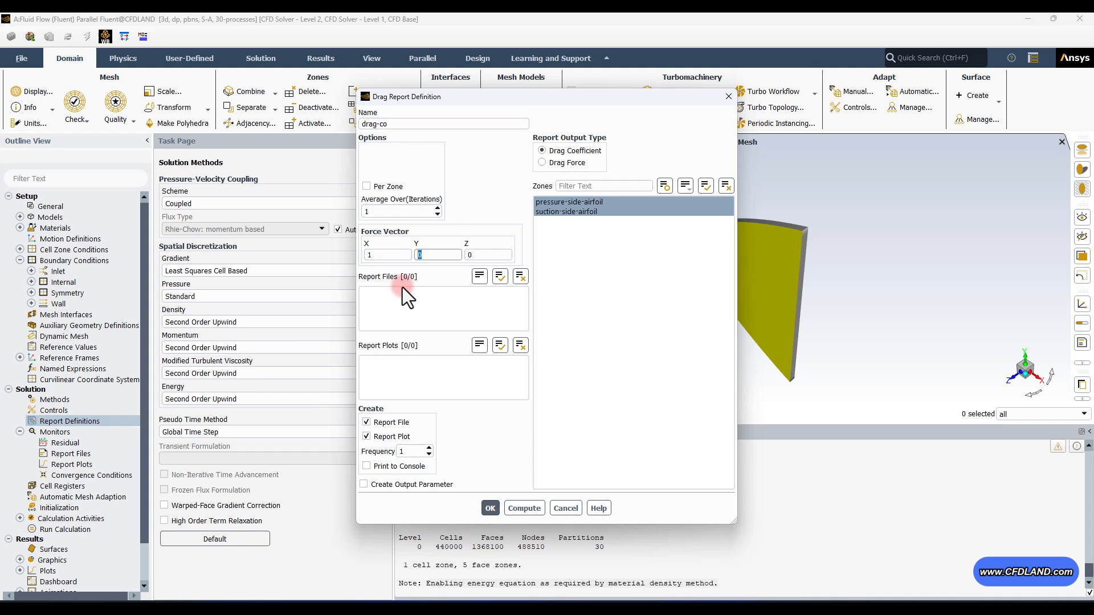
key("ctrl+v")
- Switch back to the Calculator, calculate the cosine of 4 degrees and copy the result for the drag force vector
left_click_drag(398, 258, 331, 256)
left_click(748, 606)
key("Delete")
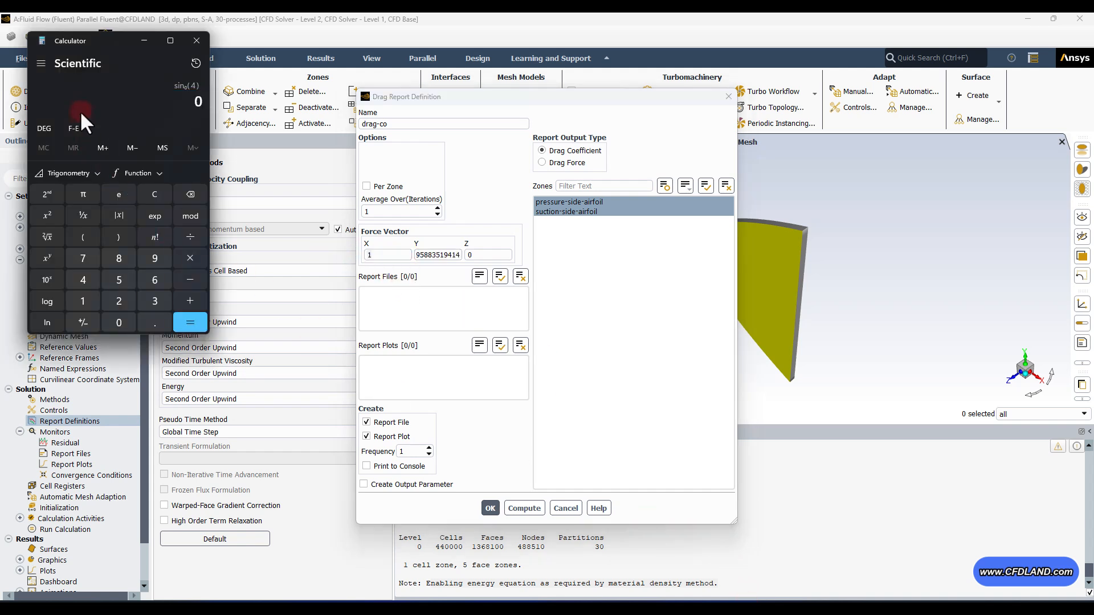
type("4")
left_click(92, 174)
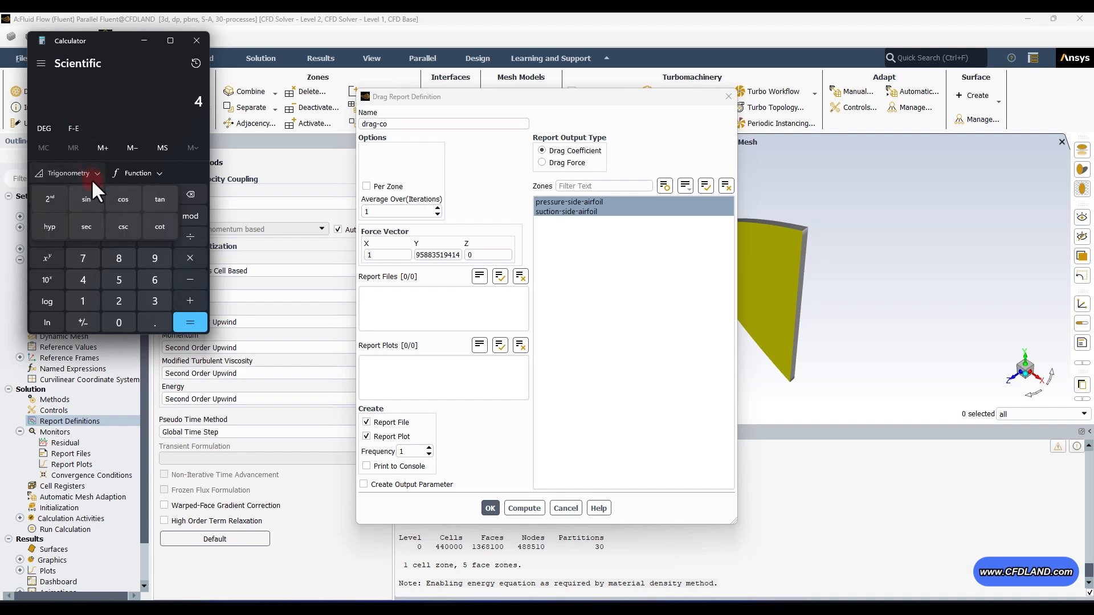
left_click(124, 201)
double_click(91, 98)
key("ctrl+c")
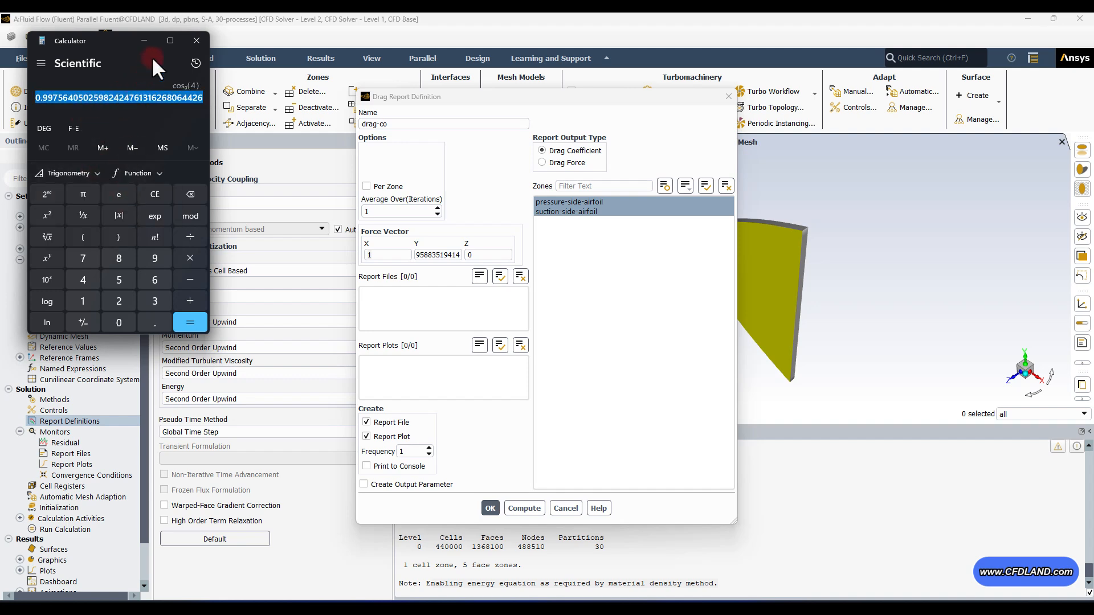
- Return to Fluent, set the drag force vector's X component to the copied cosine of 4 degrees and accept the drag-co definition
left_click(144, 40)
double_click(387, 255)
key("ctrl+v")
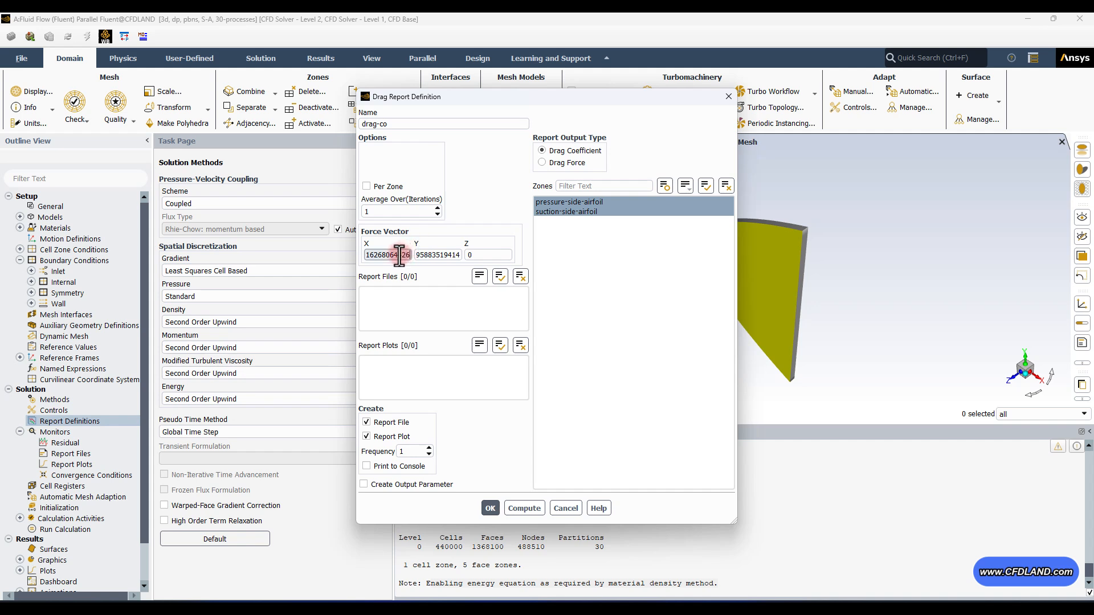
double_click(442, 255)
left_click(592, 212)
left_click(495, 505)
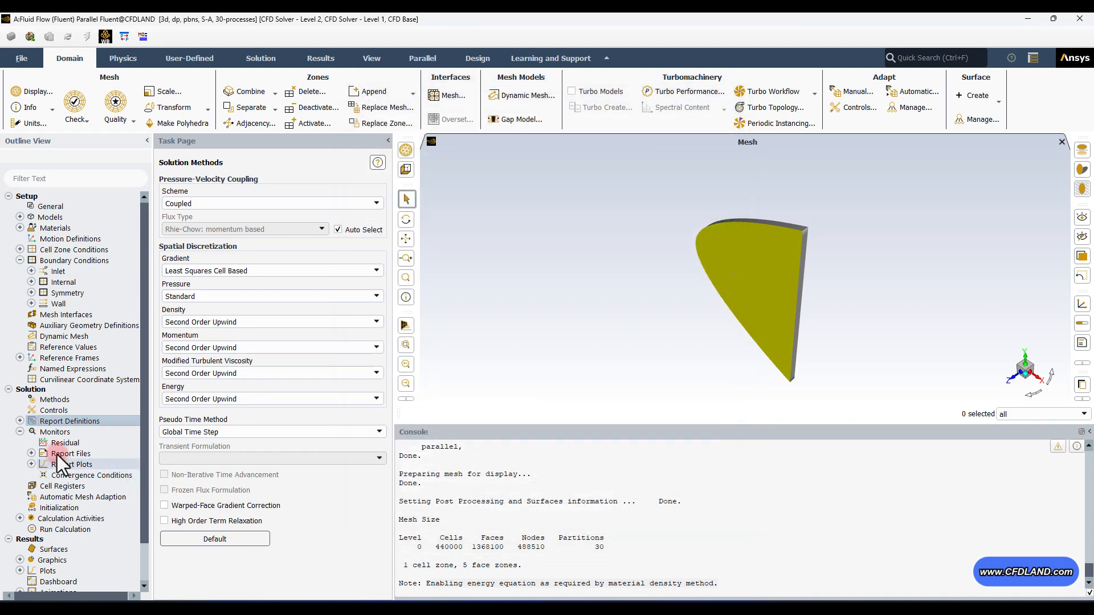
- Start a lift coefficient report definition named lift-co covering the pressure-side-airfoil and suction-side-airfoil zones
left_click(19, 423)
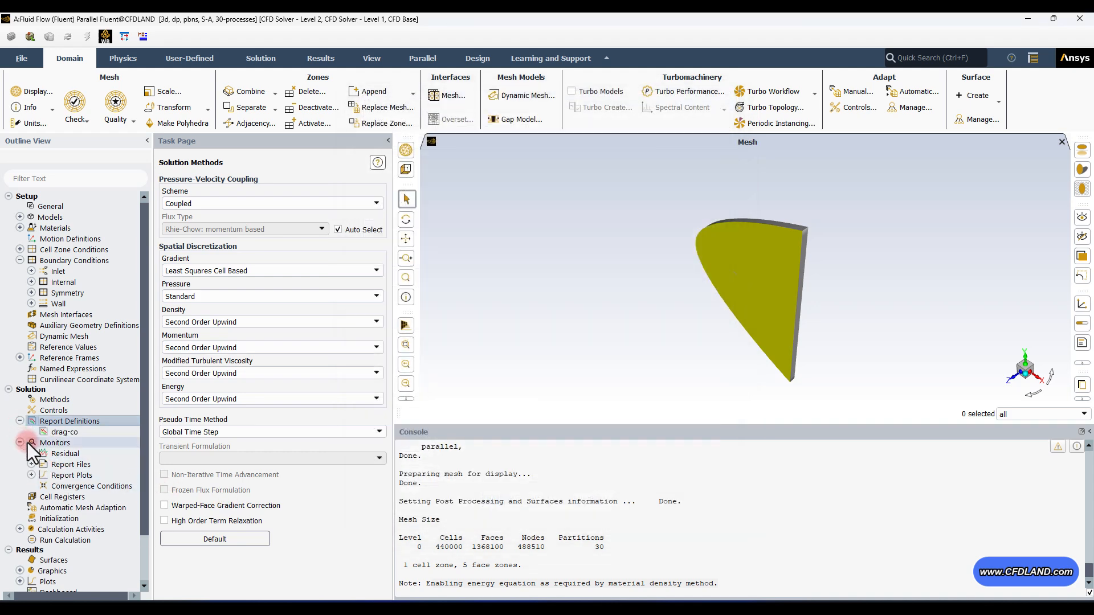
right_click(53, 423)
mouse_move(84, 493)
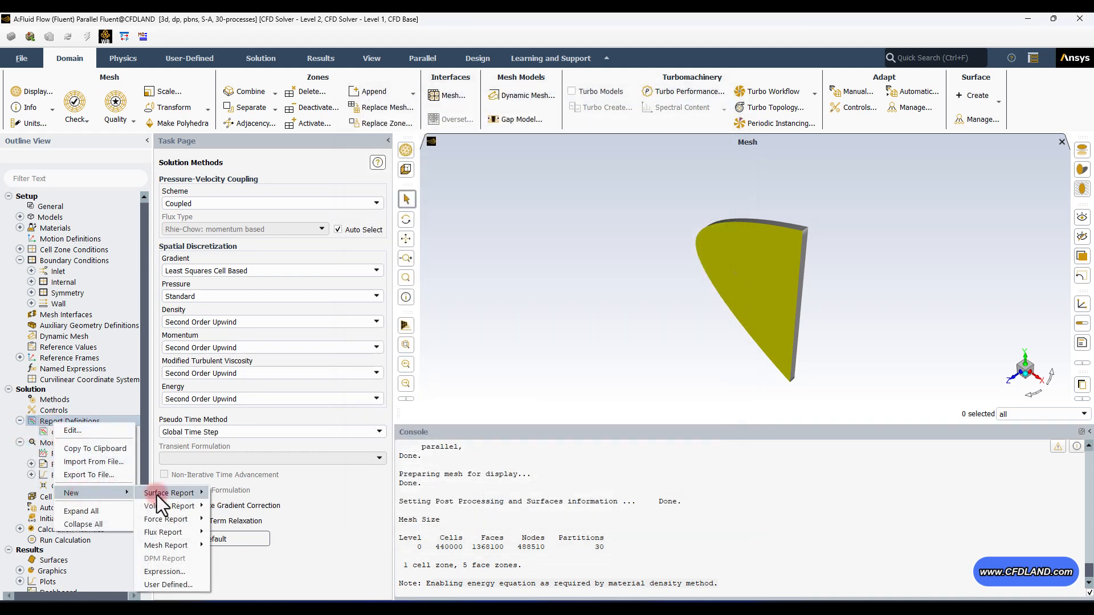
mouse_move(166, 519)
left_click(224, 534)
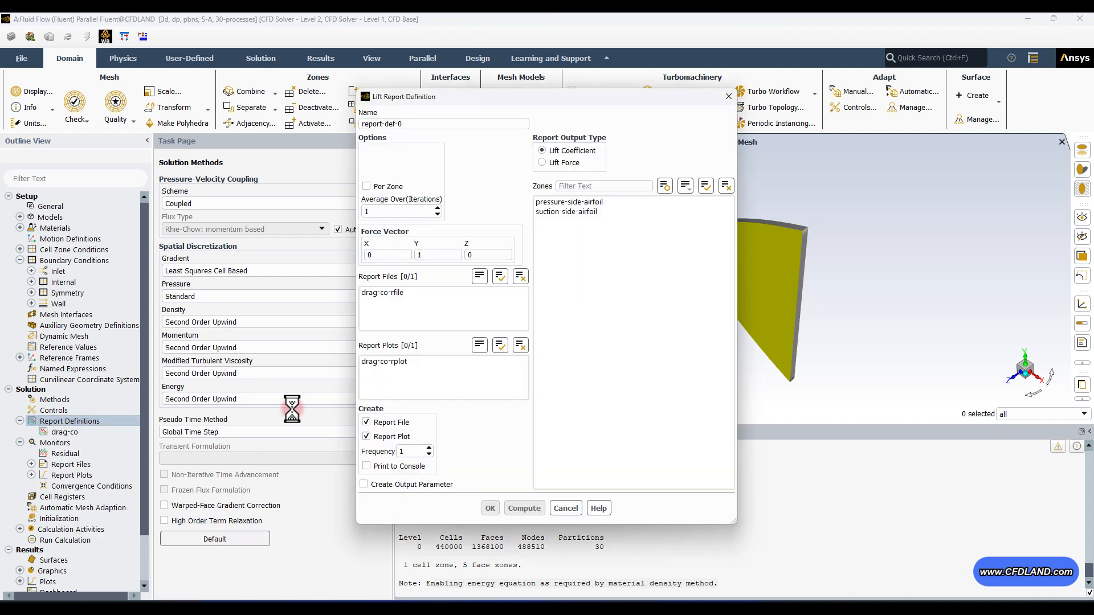
triple_click(443, 127)
type("li")
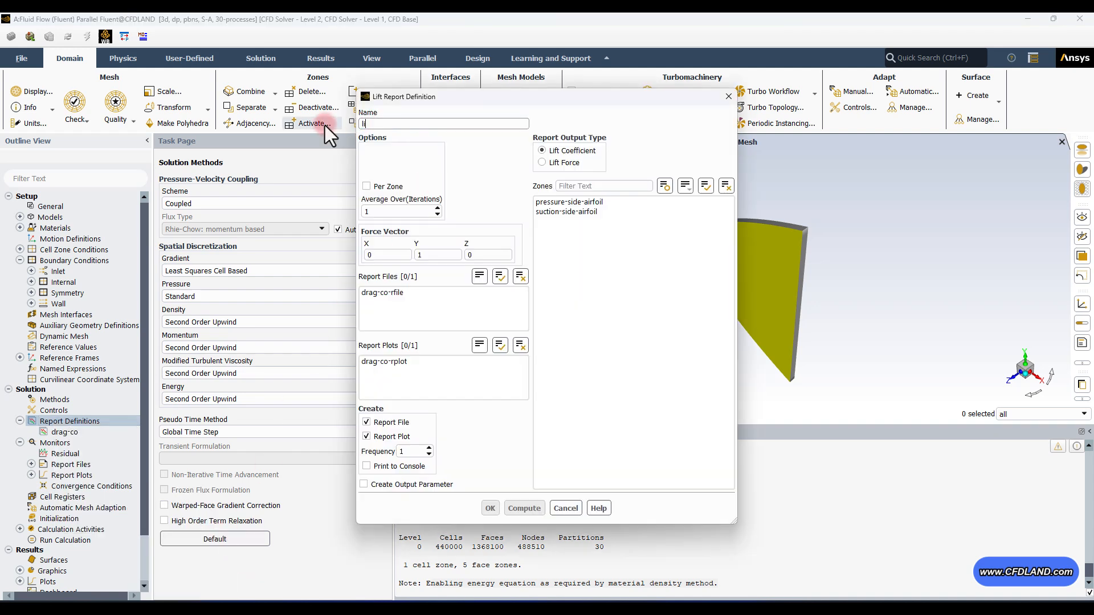
type("ft-co")
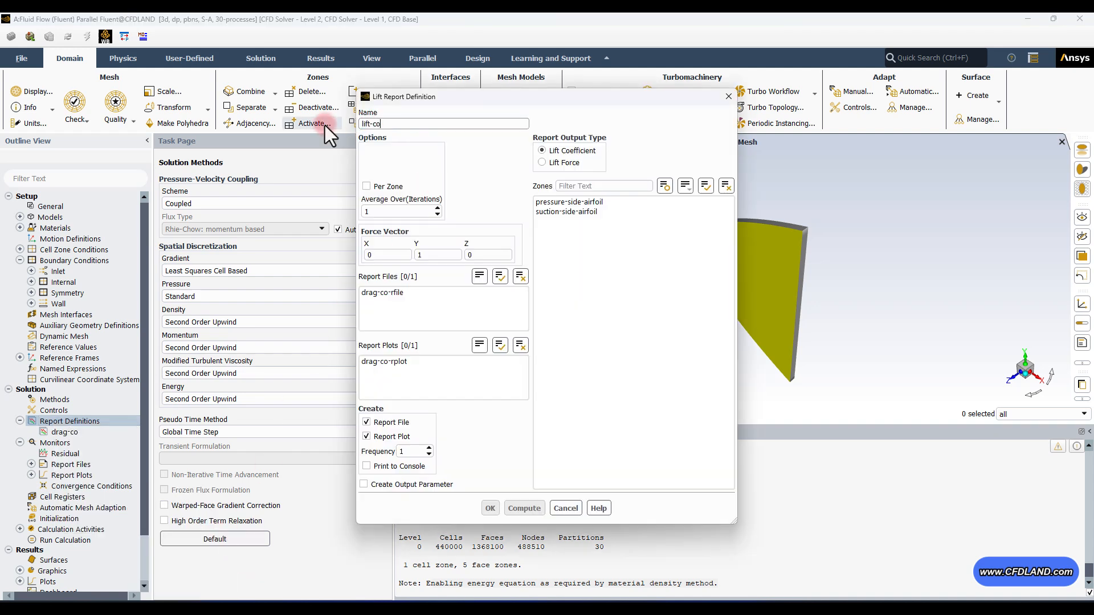
left_click(565, 204)
left_click(570, 212)
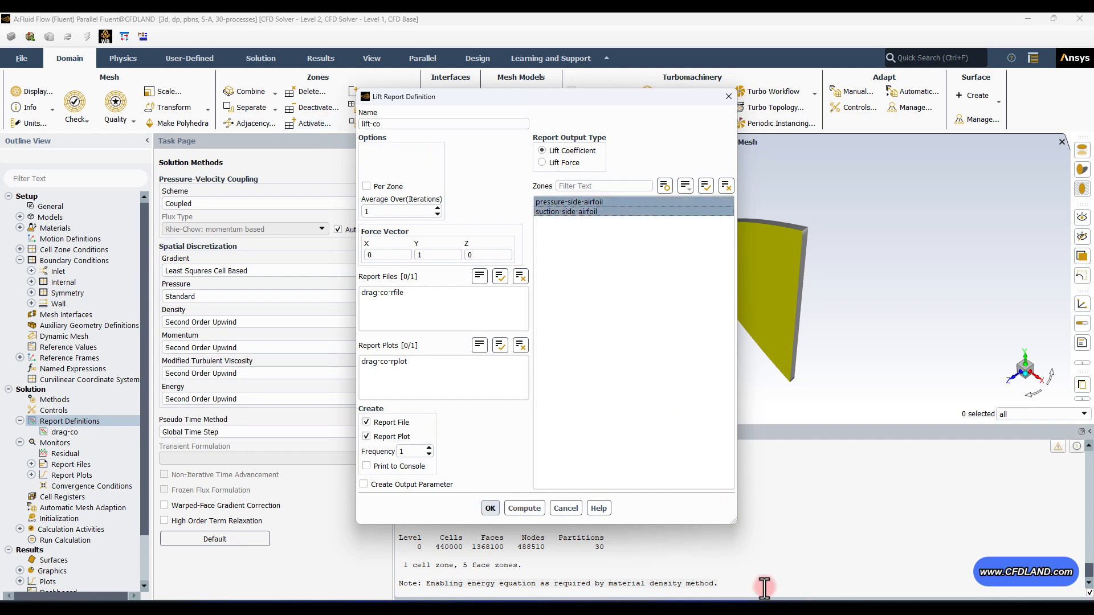
- Switch to the Calculator, calculate the cosine of 4 degrees again and copy the result for the lift report
key("alt+Tab")
key("Escape")
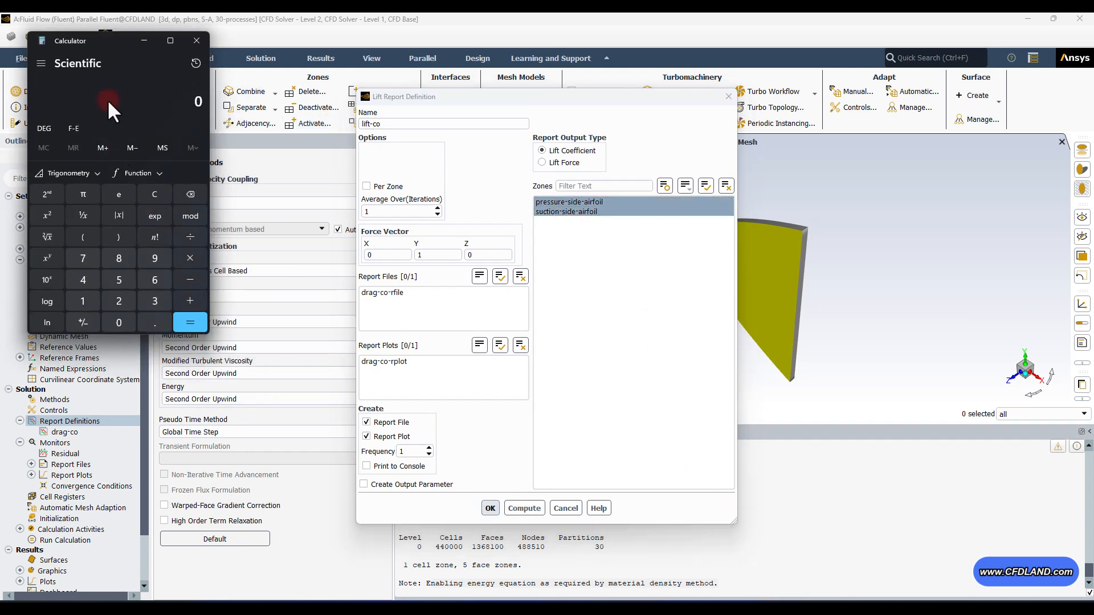
key("4")
left_click(80, 176)
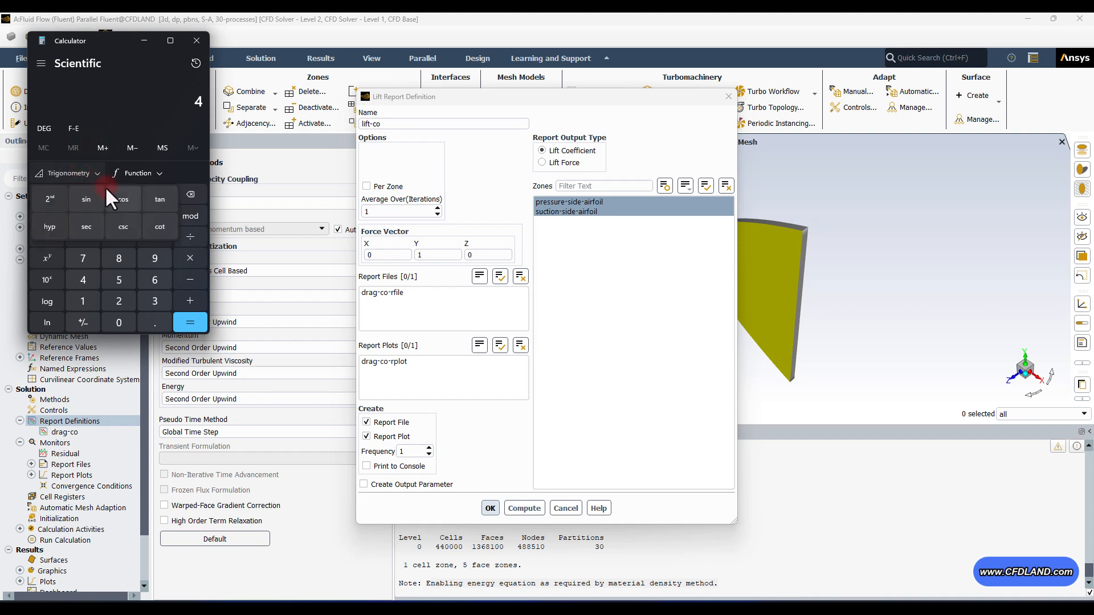
left_click(119, 205)
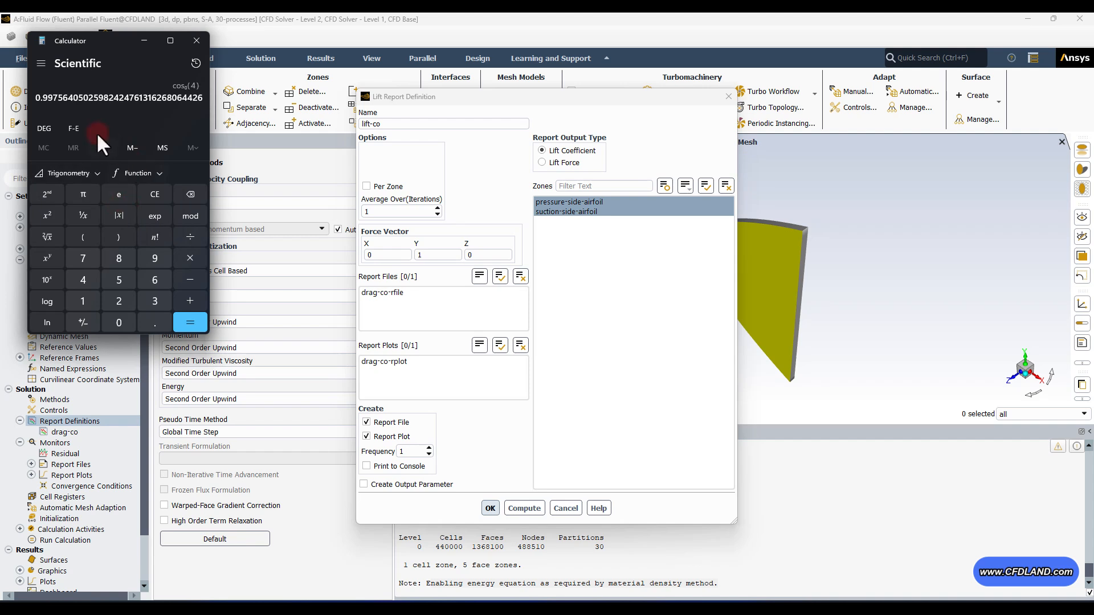
double_click(84, 98)
key("ctrl+c")
- Set the X component of the lift report's force vector in Fluent to the copied cosine value with a negative sign
double_click(369, 255)
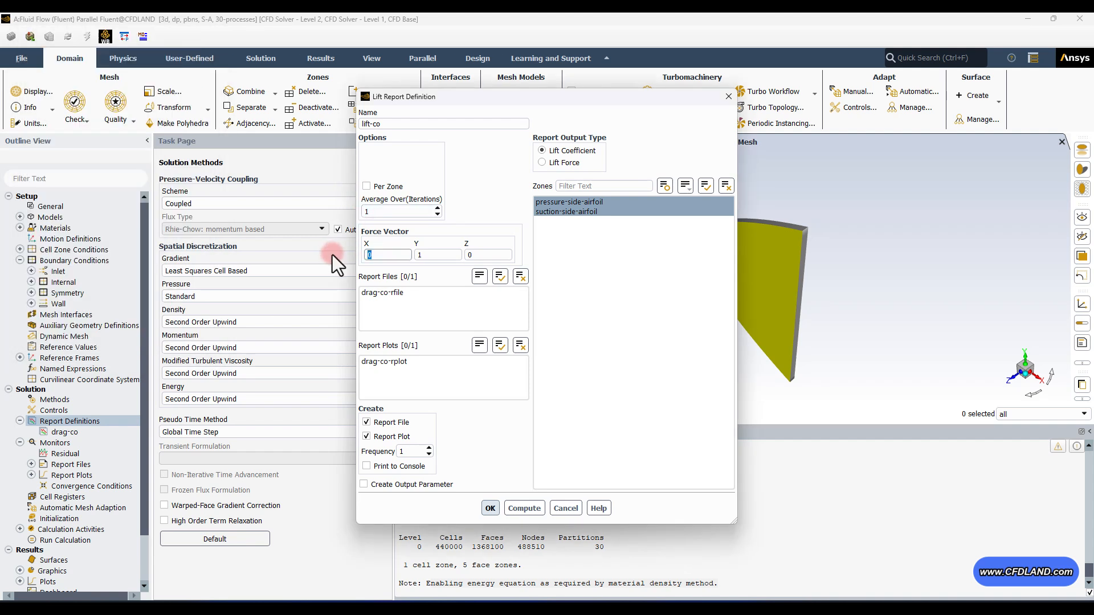
key("ctrl+v")
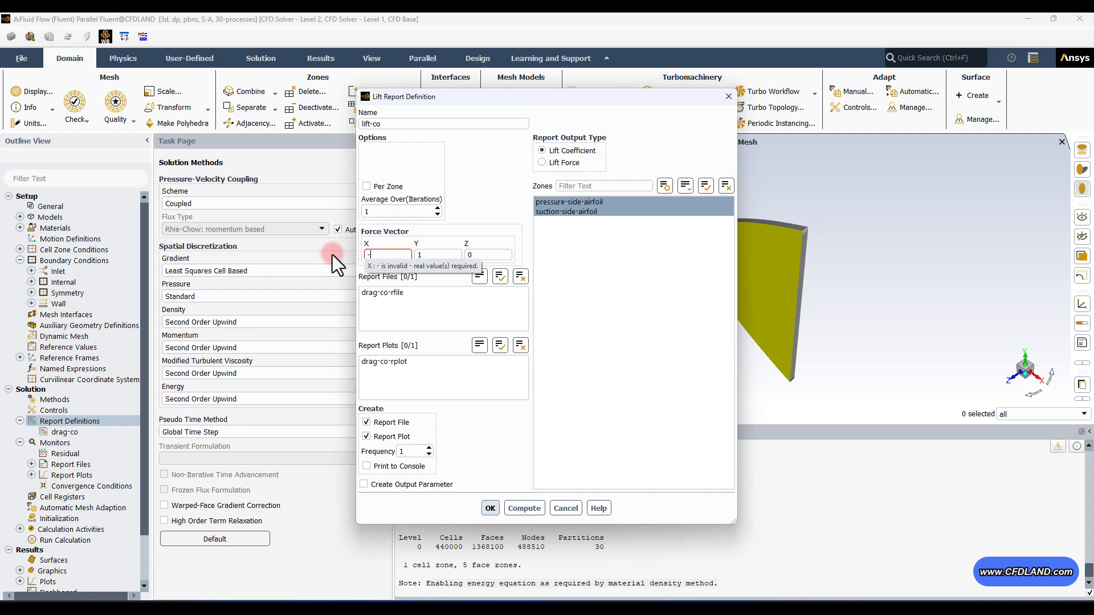
left_click_drag(373, 255, 325, 255)
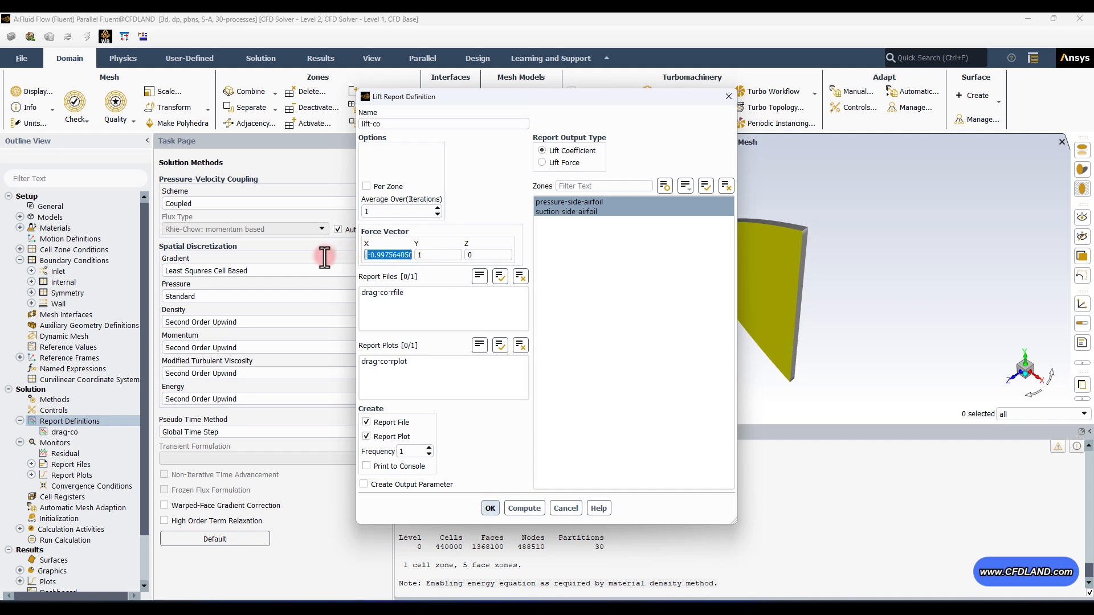
left_click(367, 255)
type("-")
- Switch to the Calculator, calculate the sine of 4 degrees, copy the result and close the Calculator
key("alt+Tab")
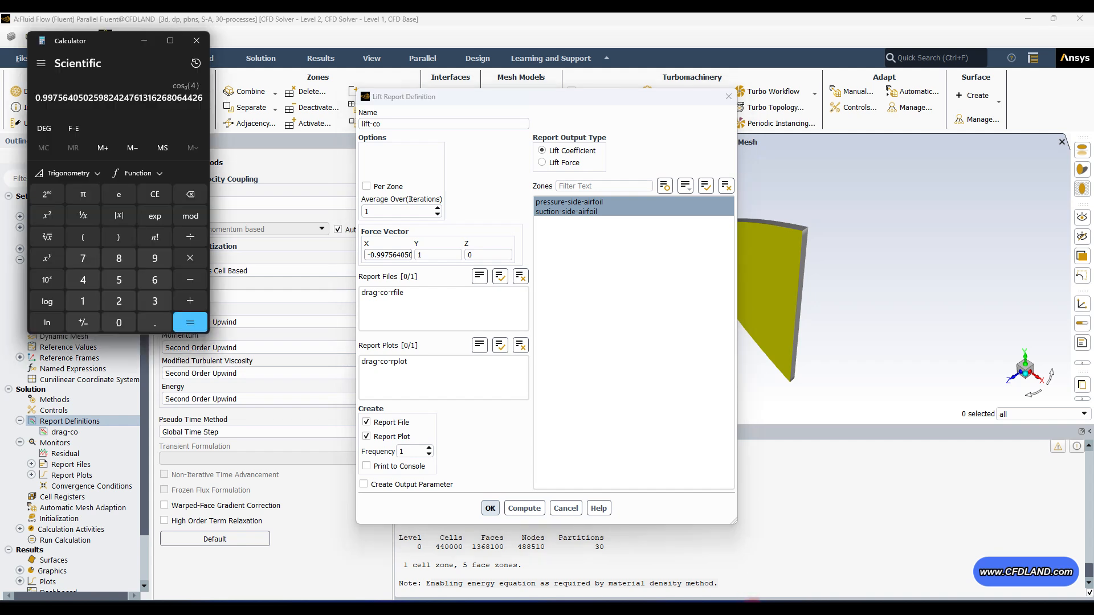
key("Escape")
type("4")
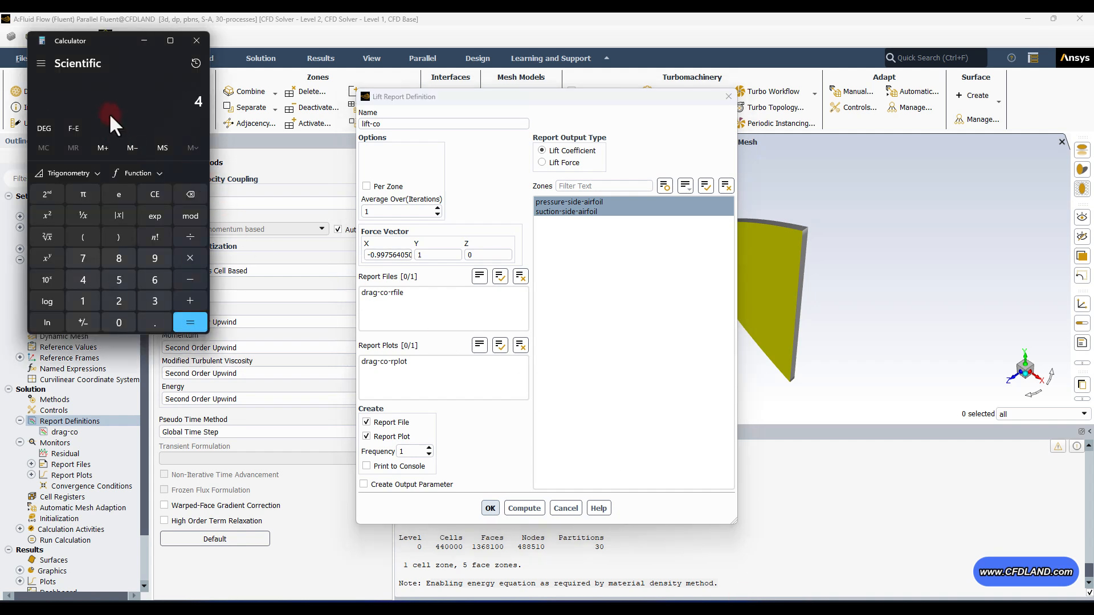
left_click(82, 172)
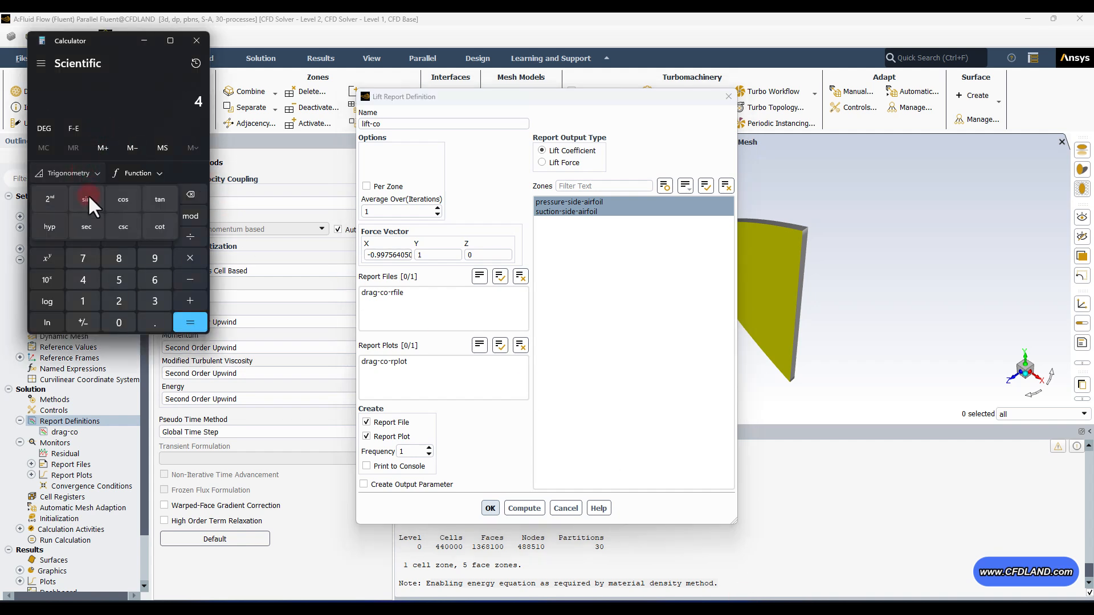
left_click(87, 194)
double_click(92, 101)
double_click(124, 101)
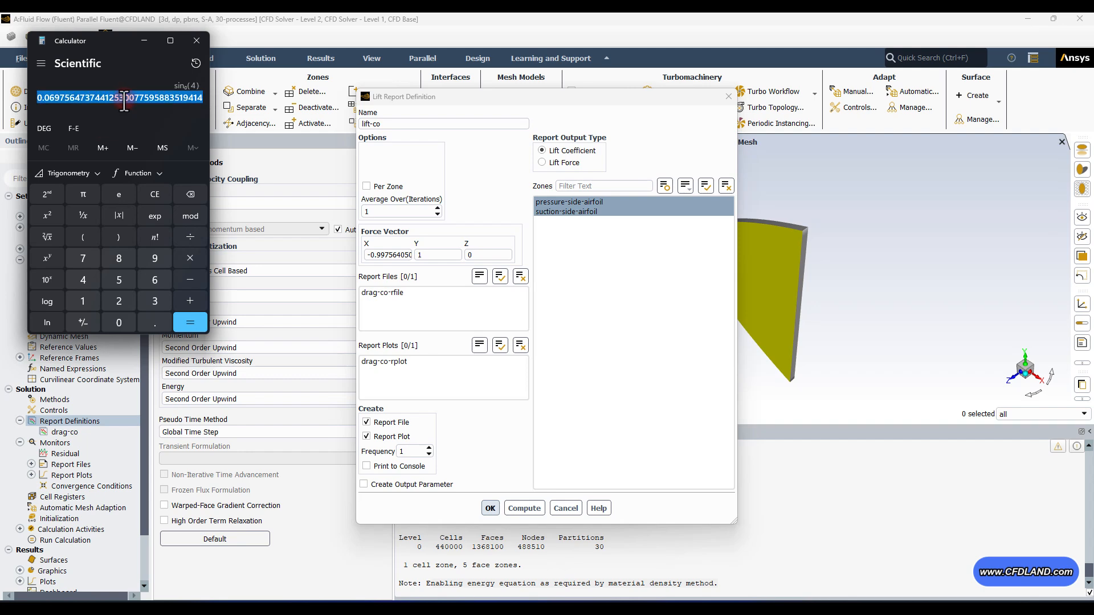
left_click(207, 46)
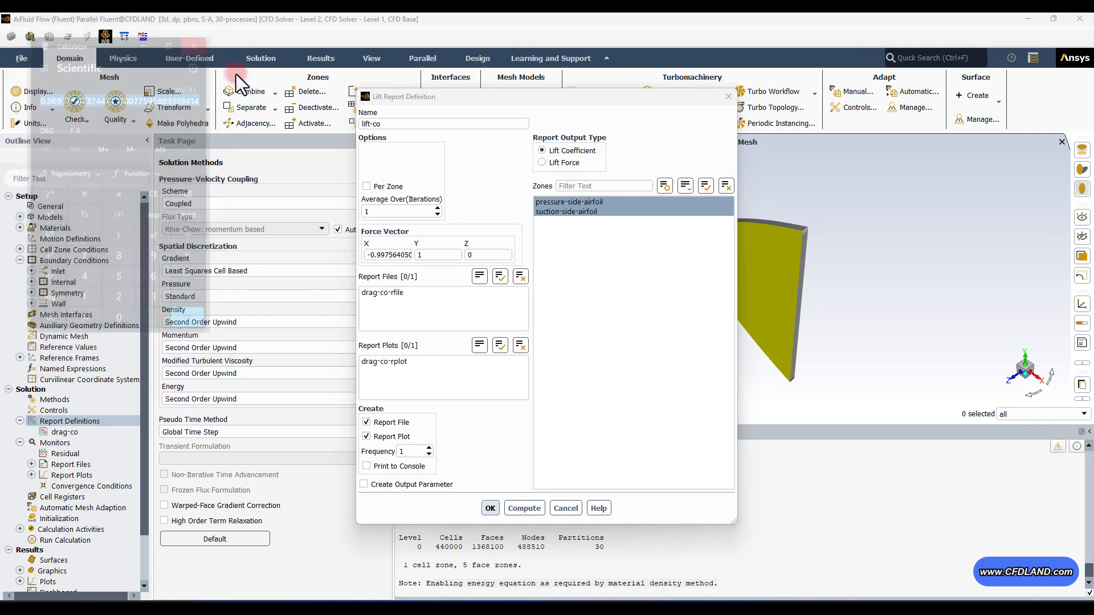
- Set the lift force vector's Y component to the copied sine of 4 degrees and accept the lift-co definition
double_click(426, 254)
key("ctrl+v")
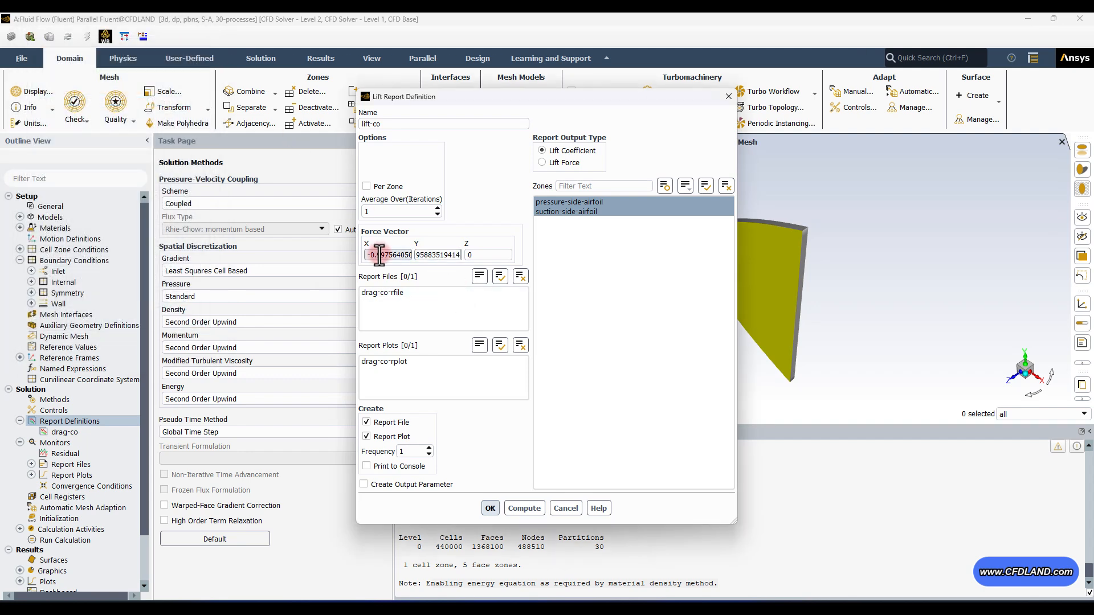
left_click(490, 507)
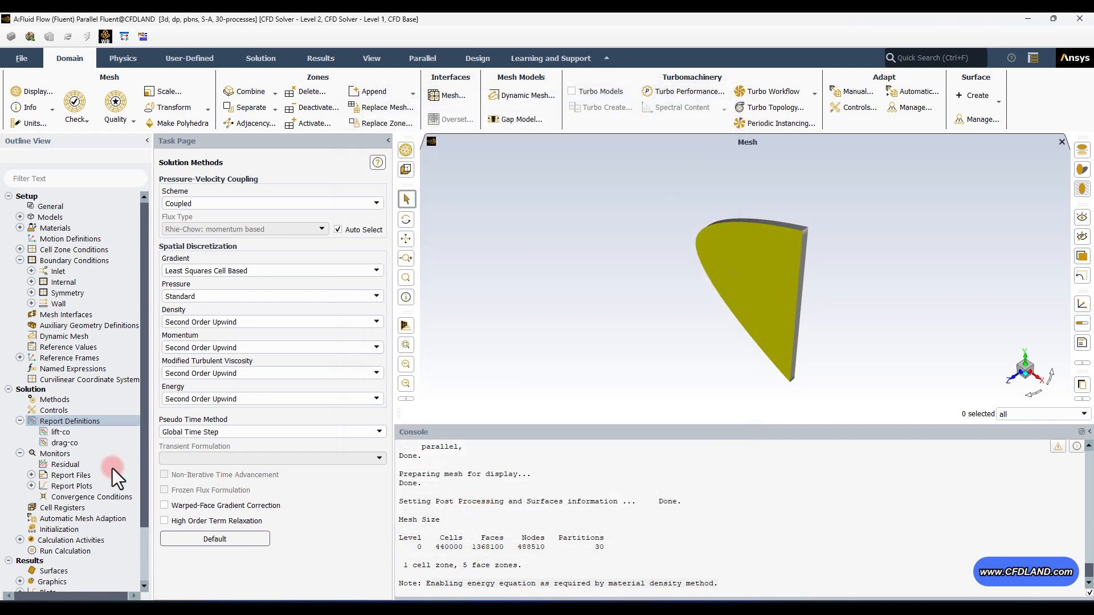
- Choose Standard Initialization as the initialization method and initialize the solution with the default initial values
left_click(19, 421)
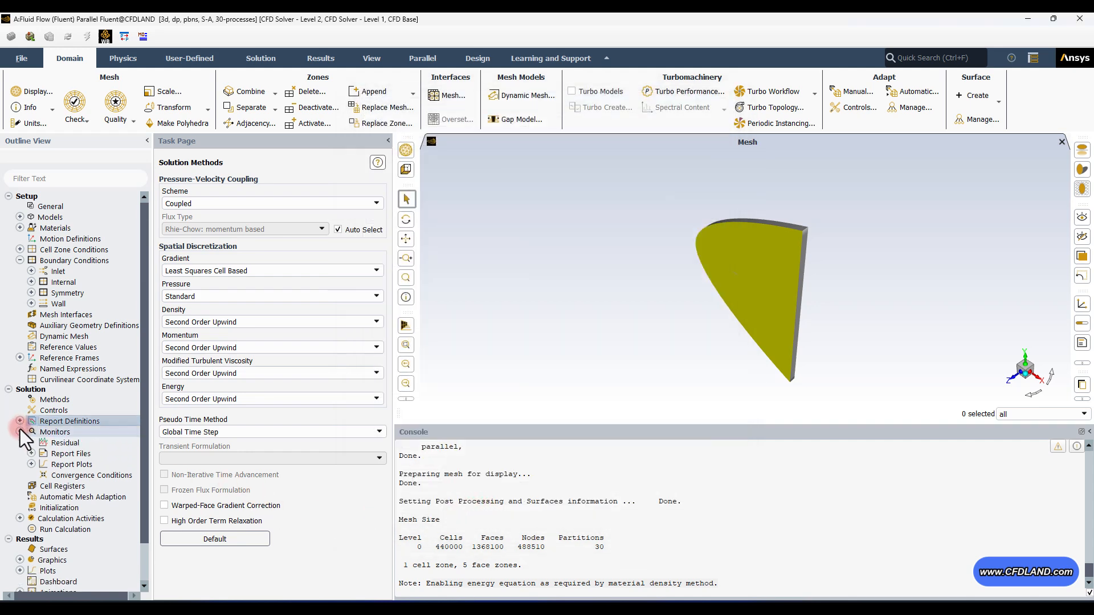
left_click(19, 430)
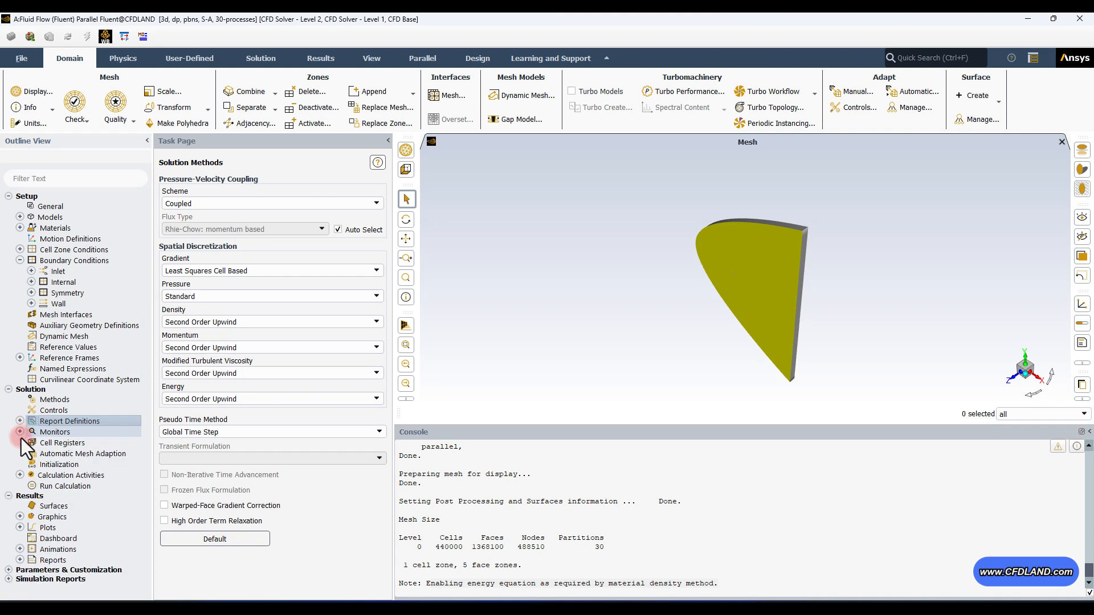
left_click(52, 464)
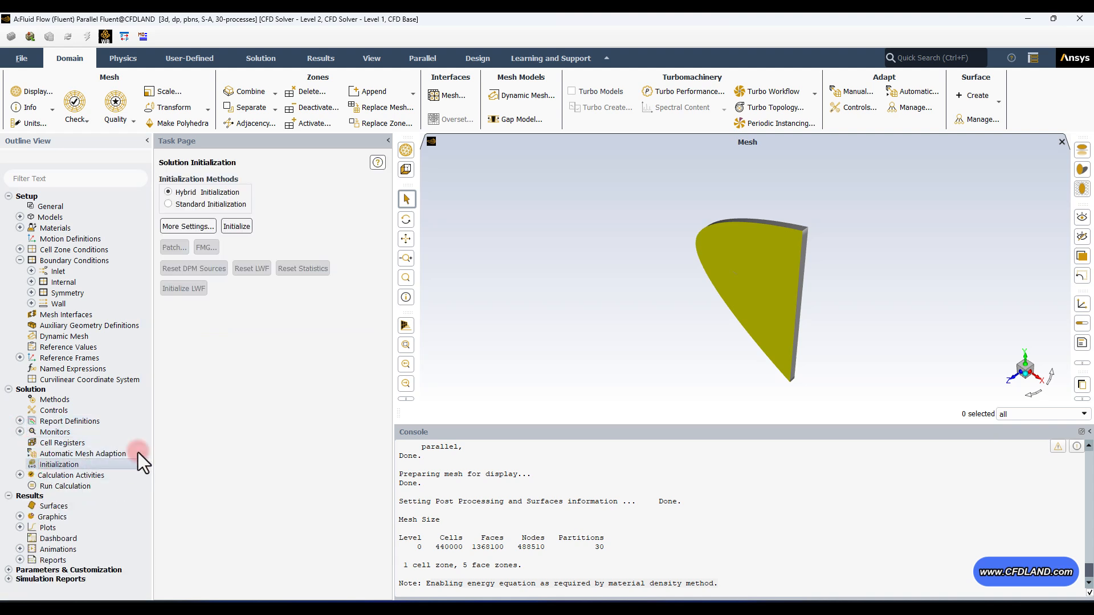
left_click(168, 204)
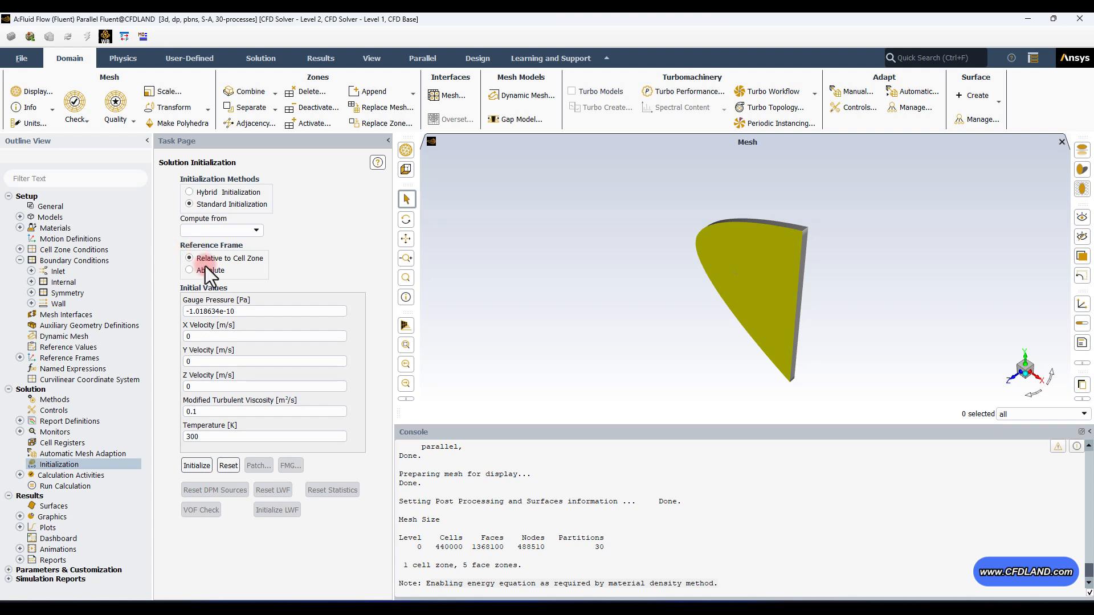
left_click(196, 466)
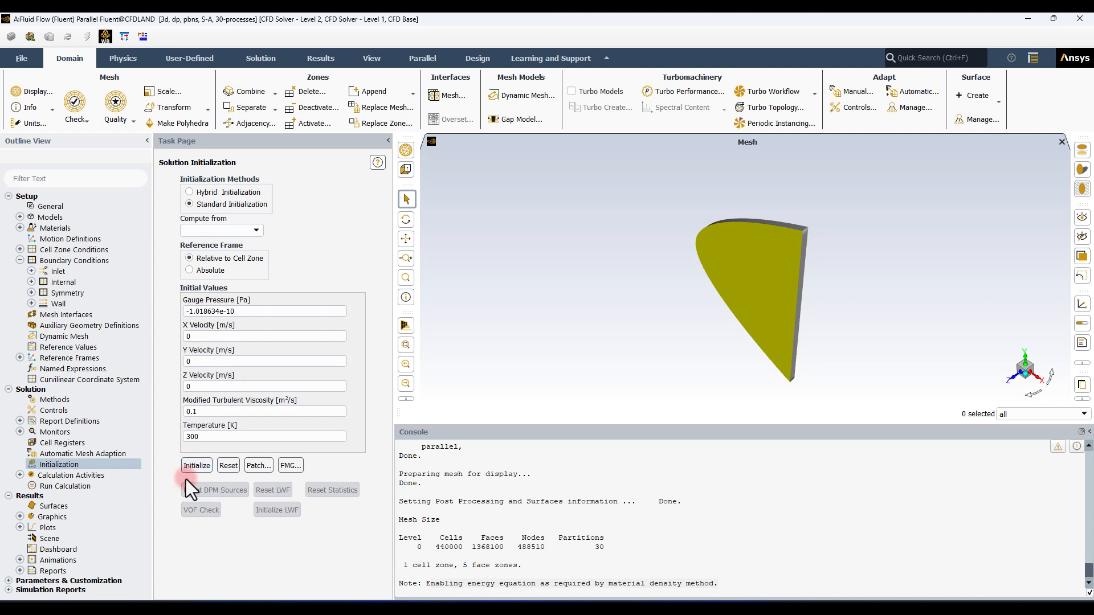
- Set the number of iterations to 1000 and start the calculation
left_click(83, 484)
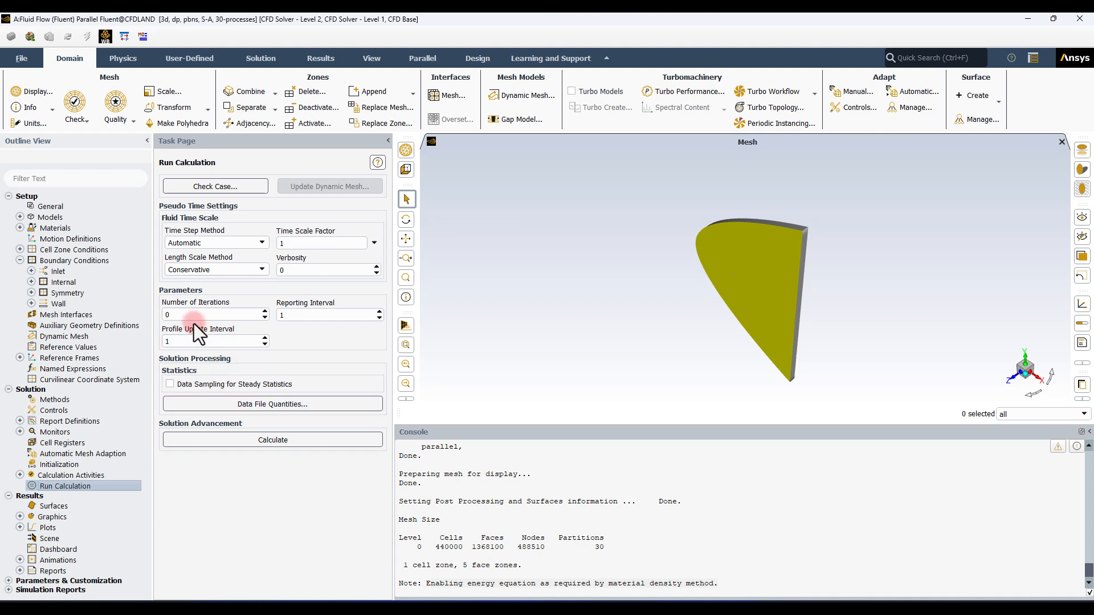
double_click(194, 315)
type("100")
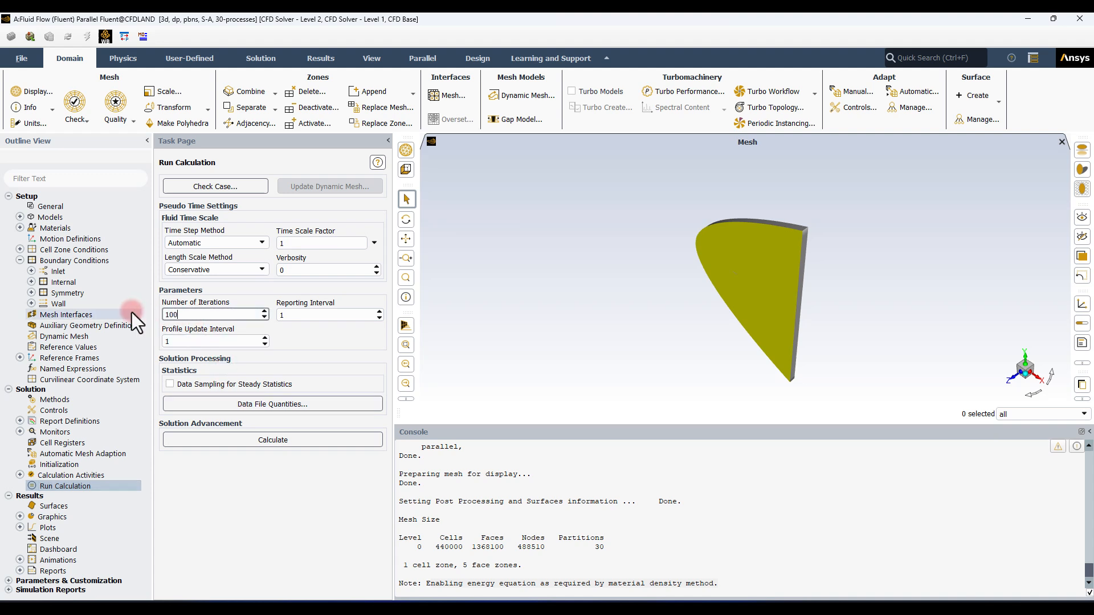
type("0")
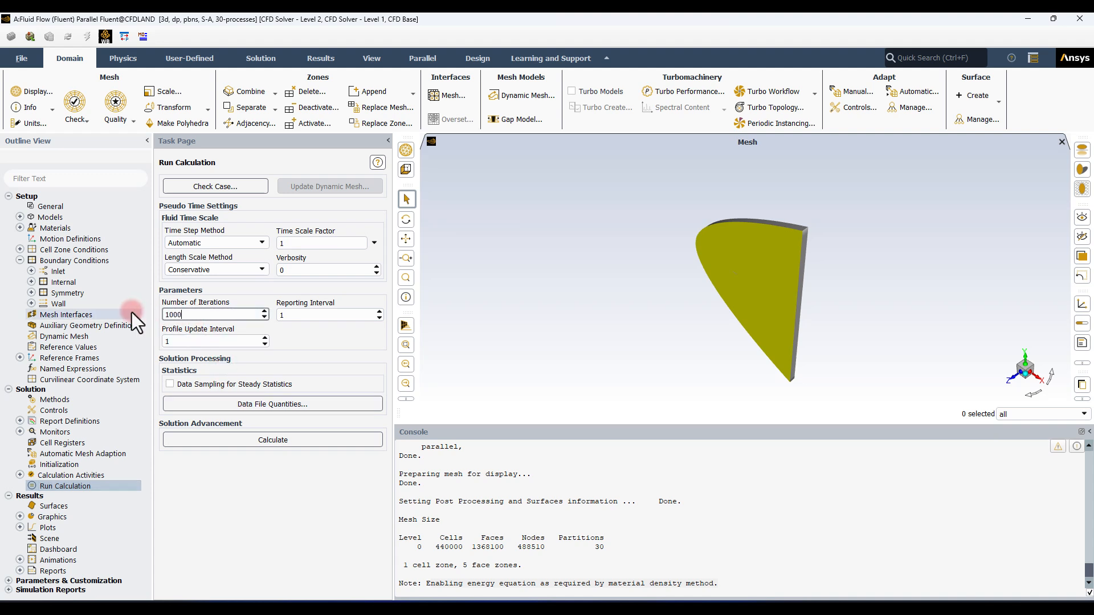
left_click(286, 441)
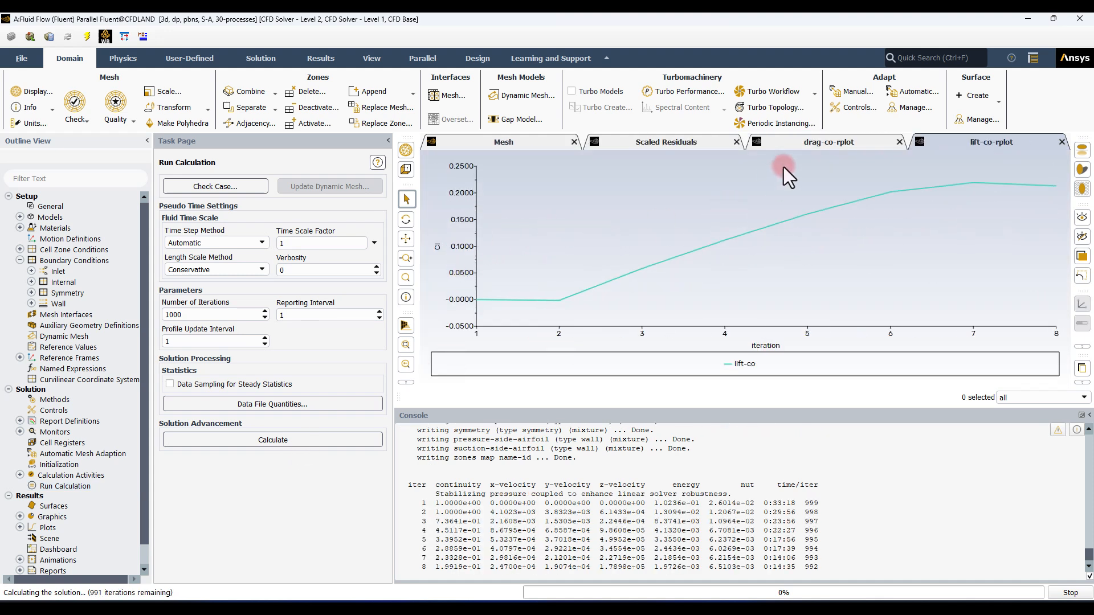
- Examine the scaled residuals and the drag and lift coefficient plots for convergence while the solution is iterating
left_click(804, 142)
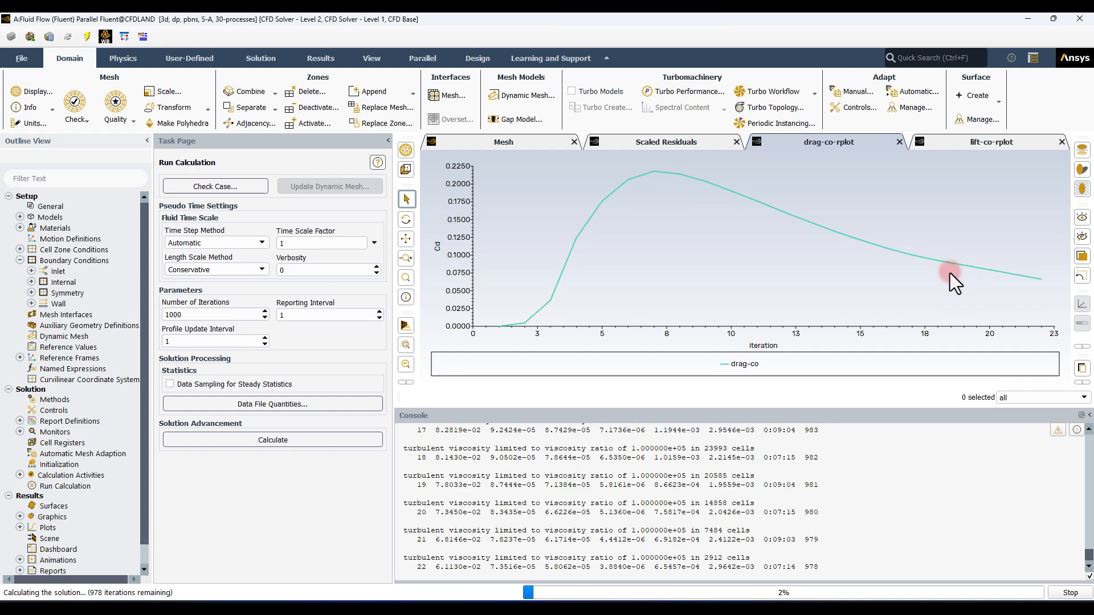
left_click(989, 143)
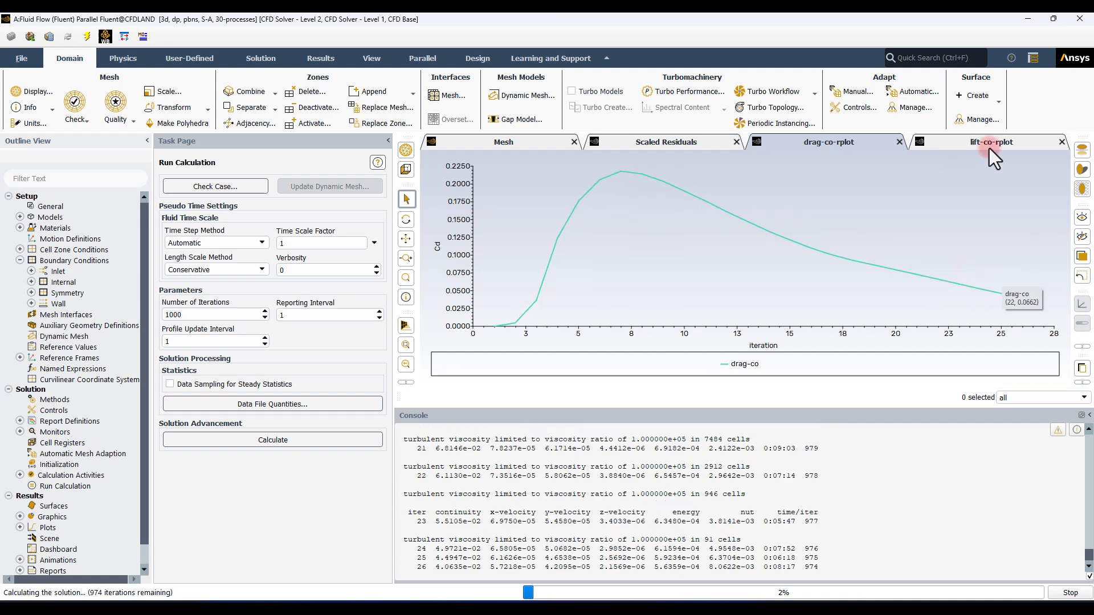
left_click(864, 147)
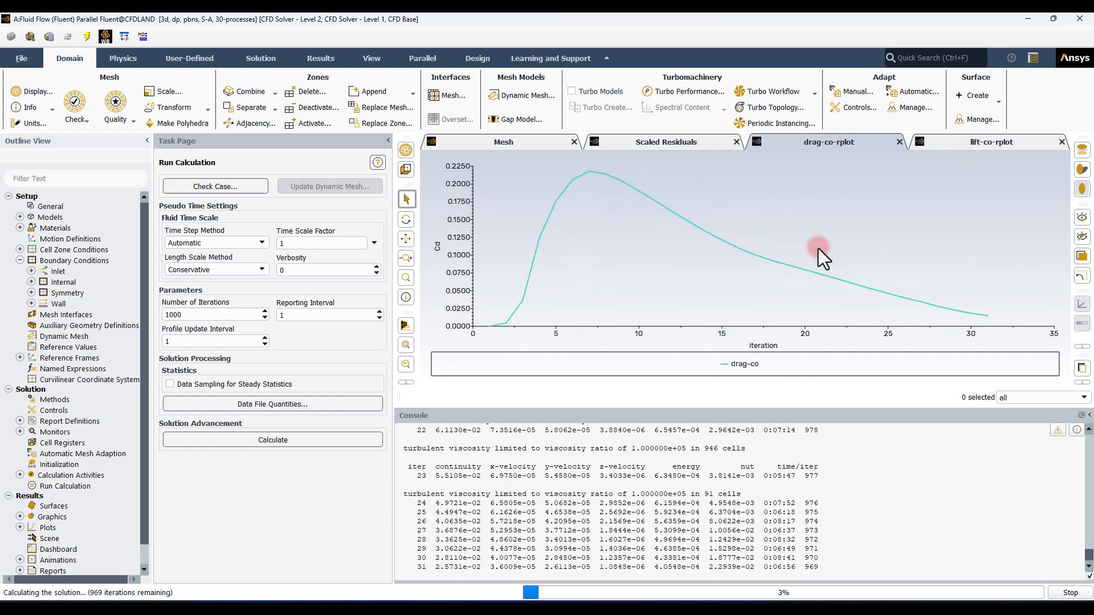
left_click(695, 145)
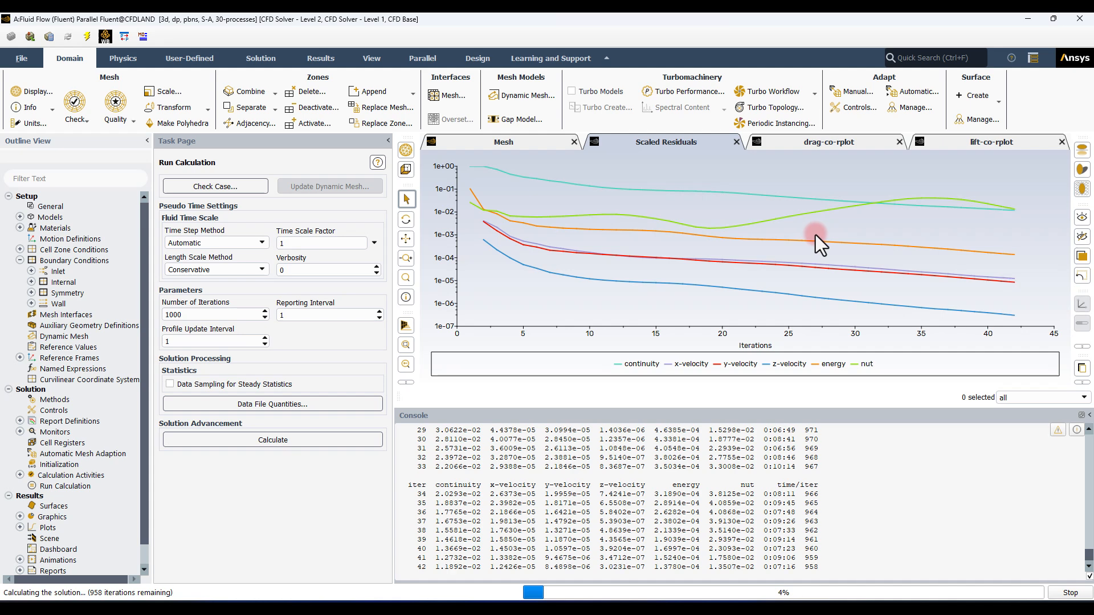
left_click(825, 138)
left_click(958, 142)
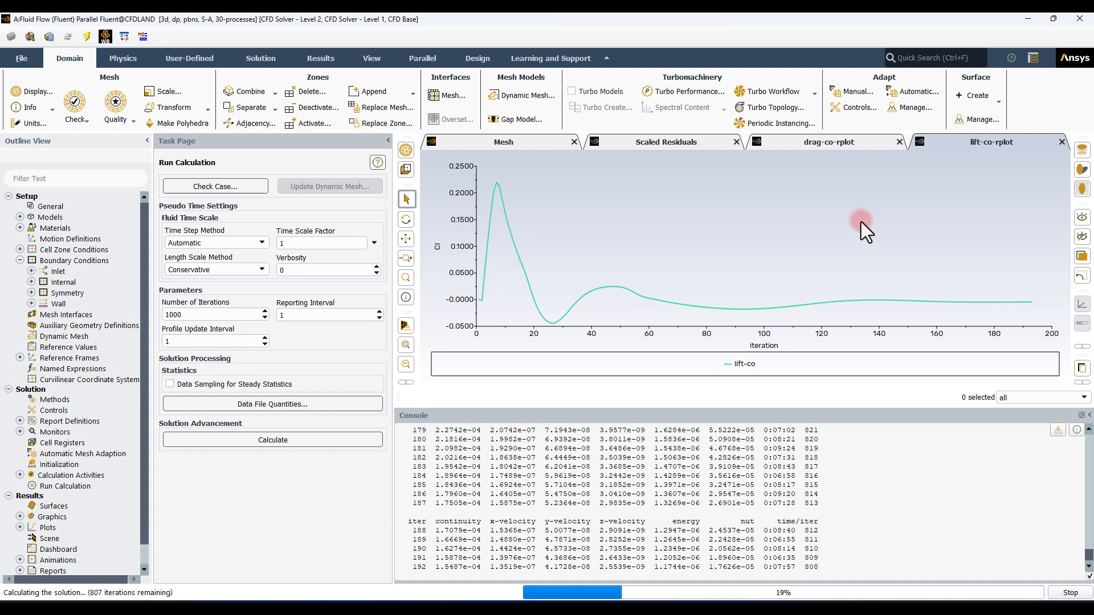
left_click(671, 141)
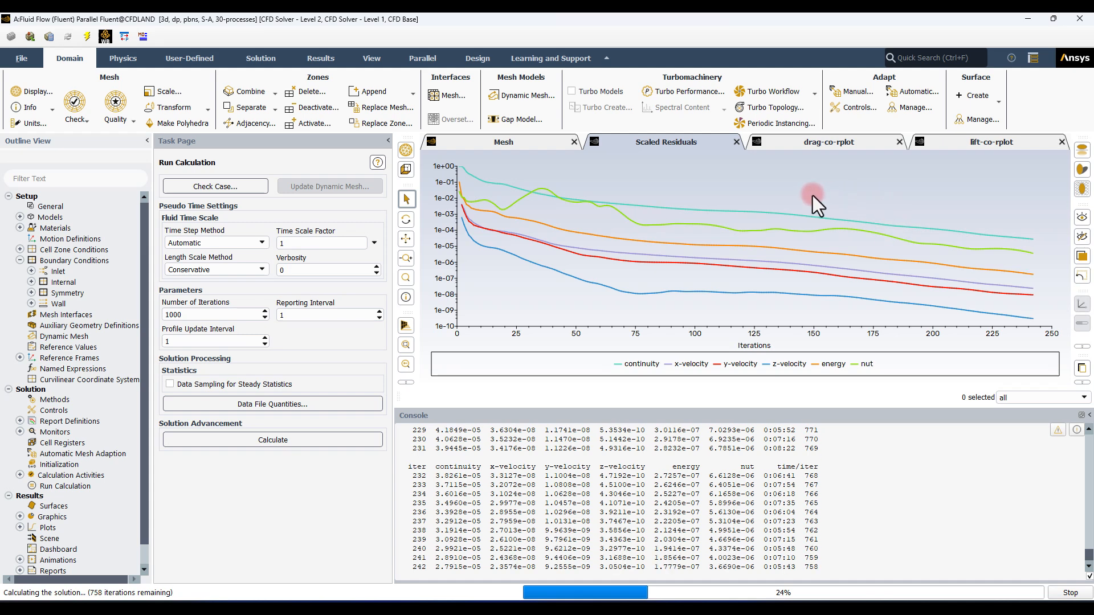
left_click(811, 147)
left_click(973, 145)
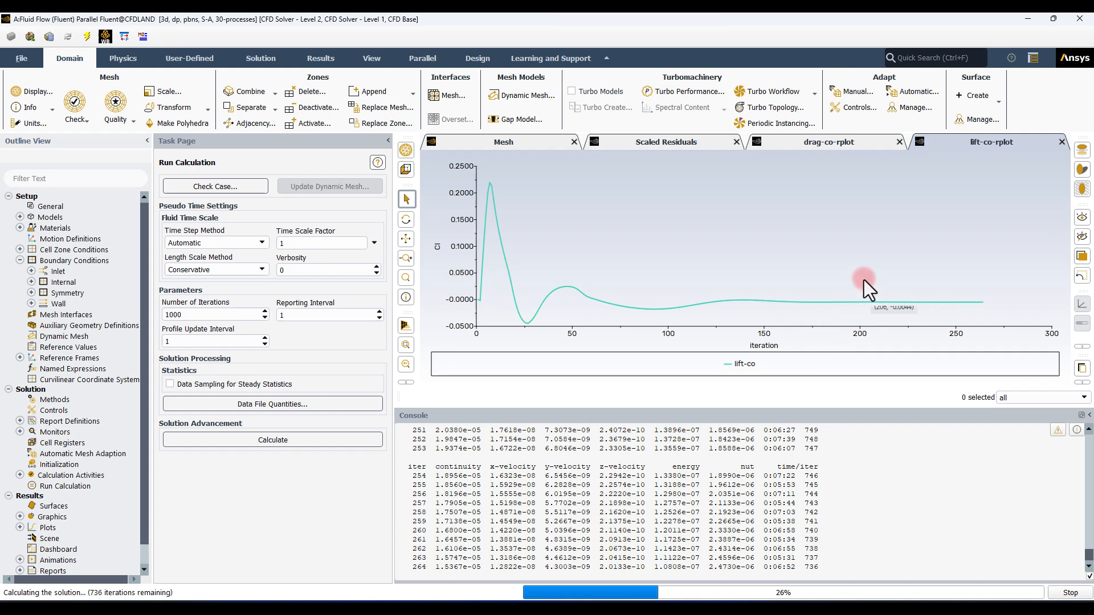
left_click(811, 144)
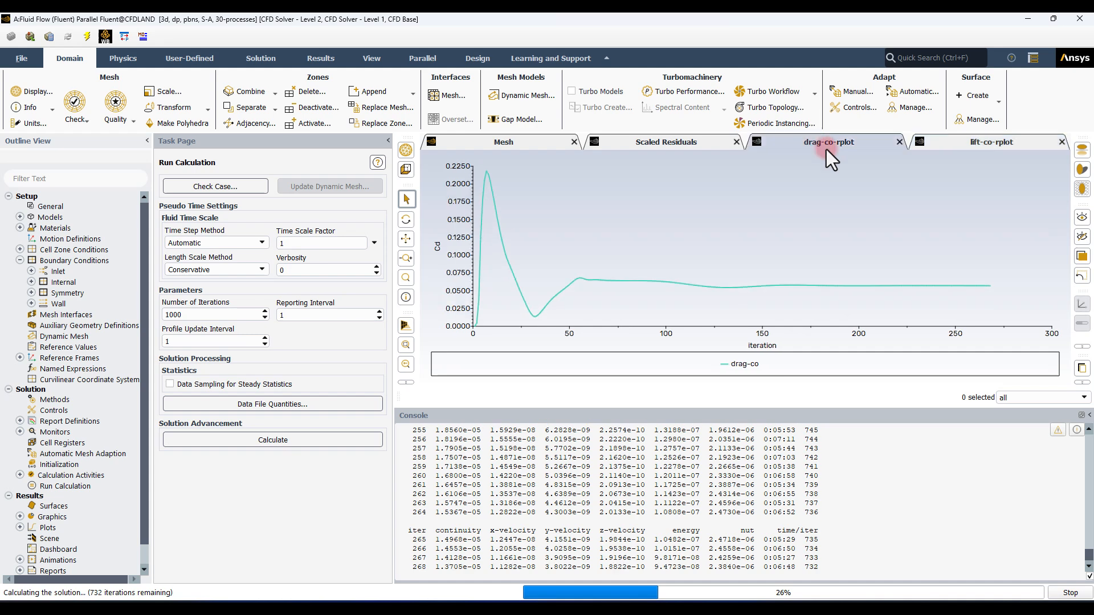
left_click(970, 141)
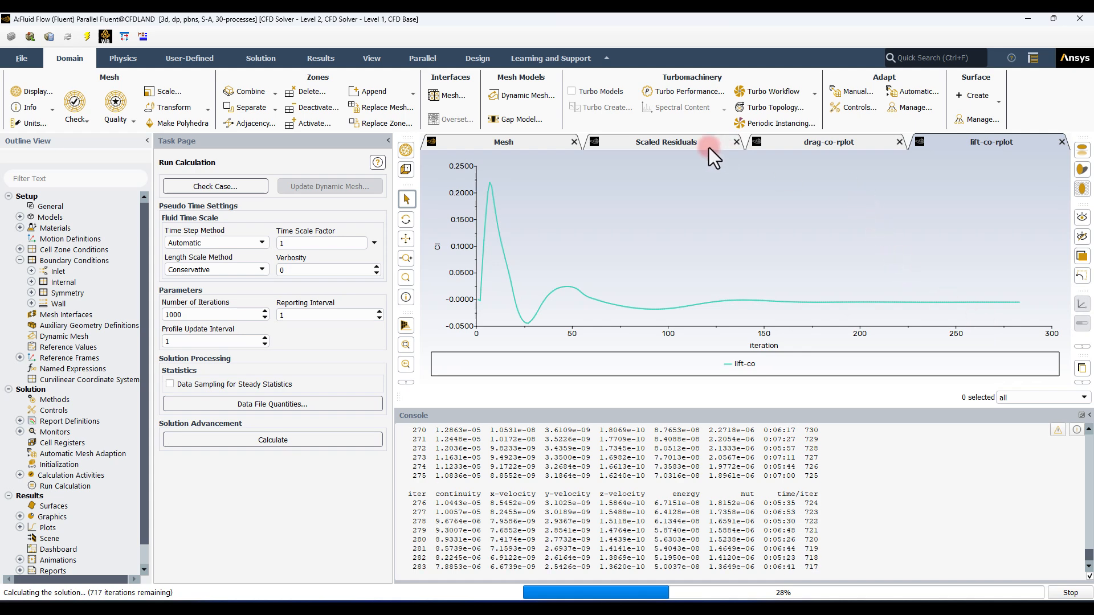
left_click(686, 144)
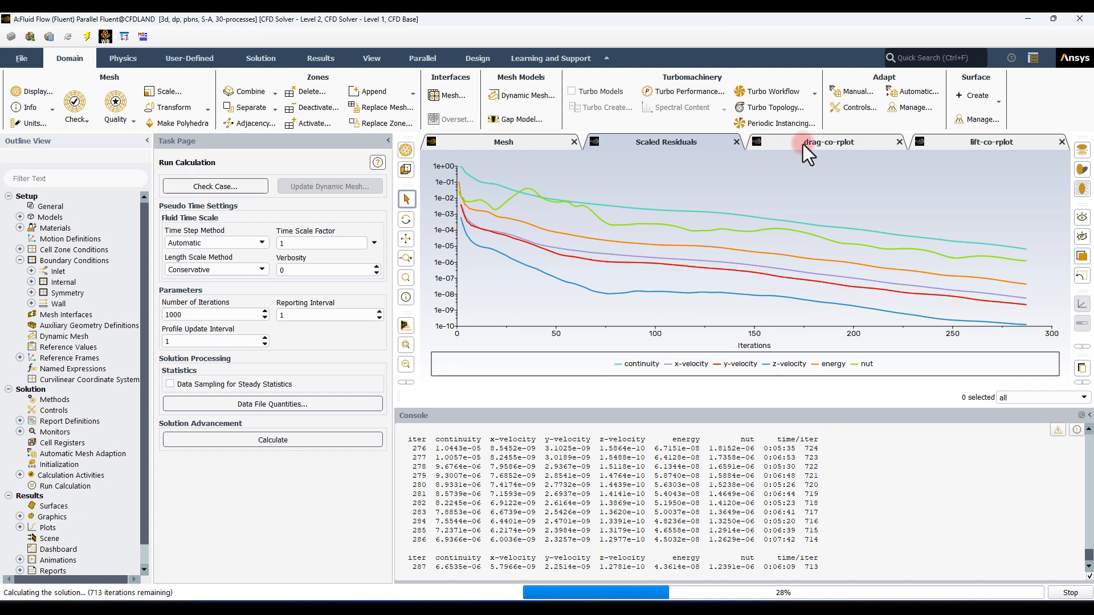
left_click(927, 140)
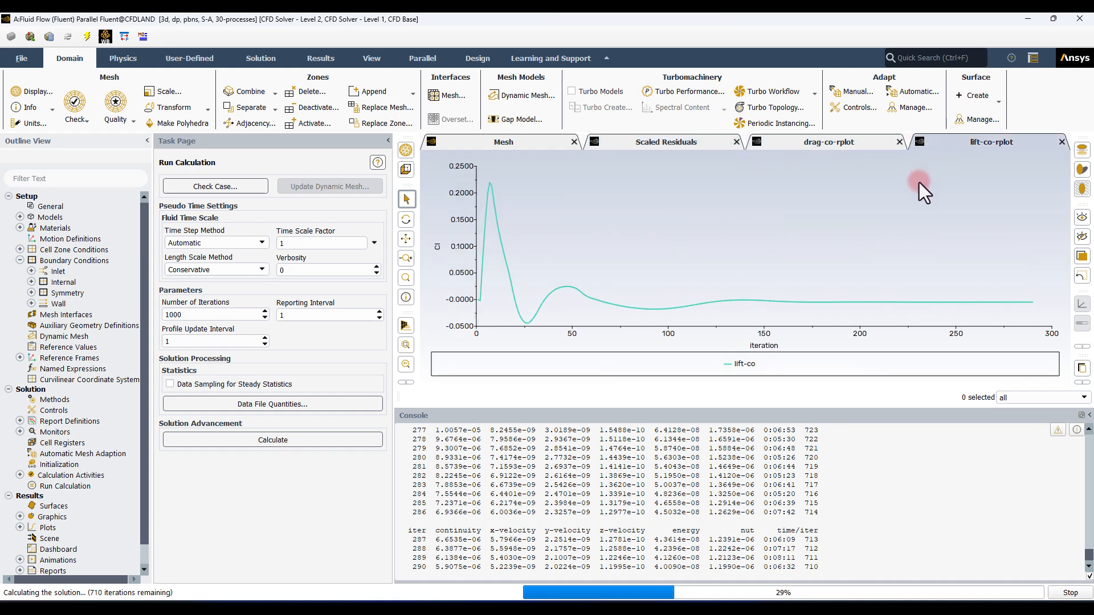
- Stop the running calculation and review the drag and lift coefficient plots
left_click(1055, 596)
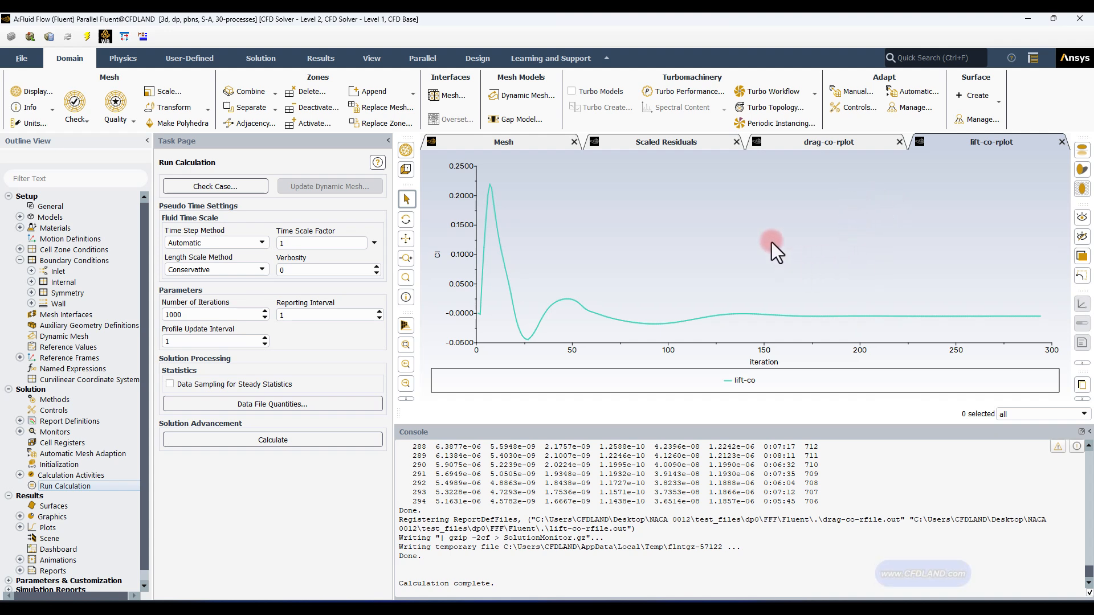
left_click(799, 142)
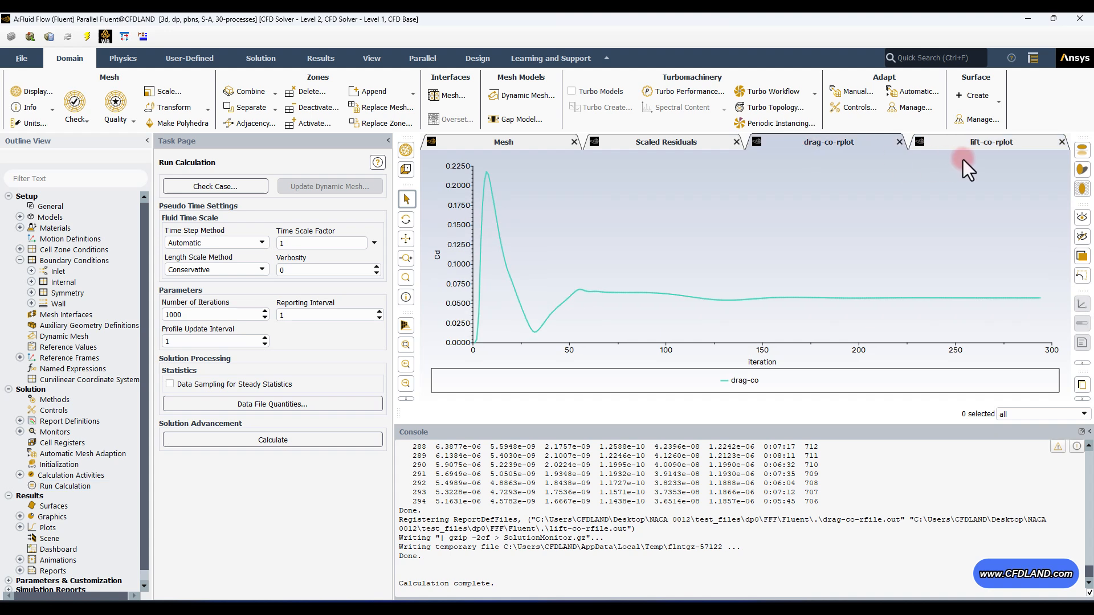
left_click(979, 142)
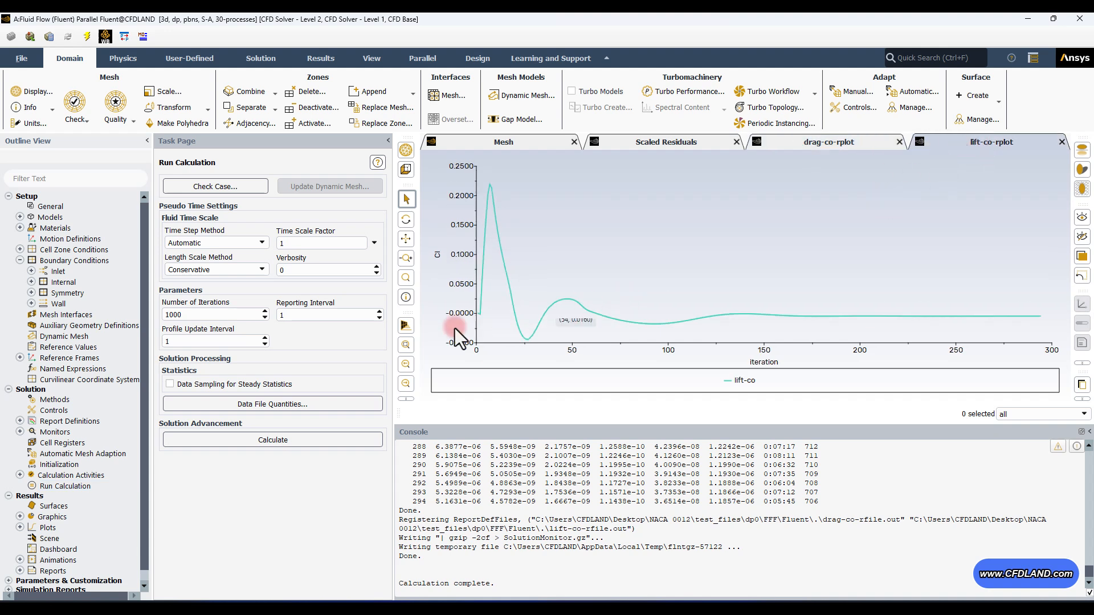
- Compute the lift-co report definition and highlight its result in the console
left_click(21, 421)
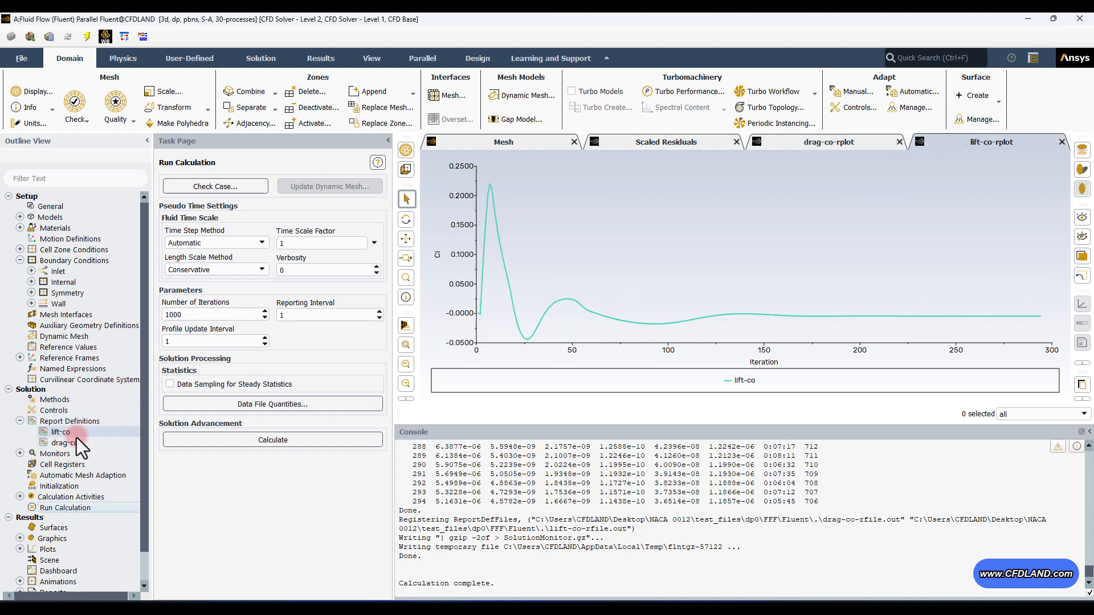
right_click(60, 433)
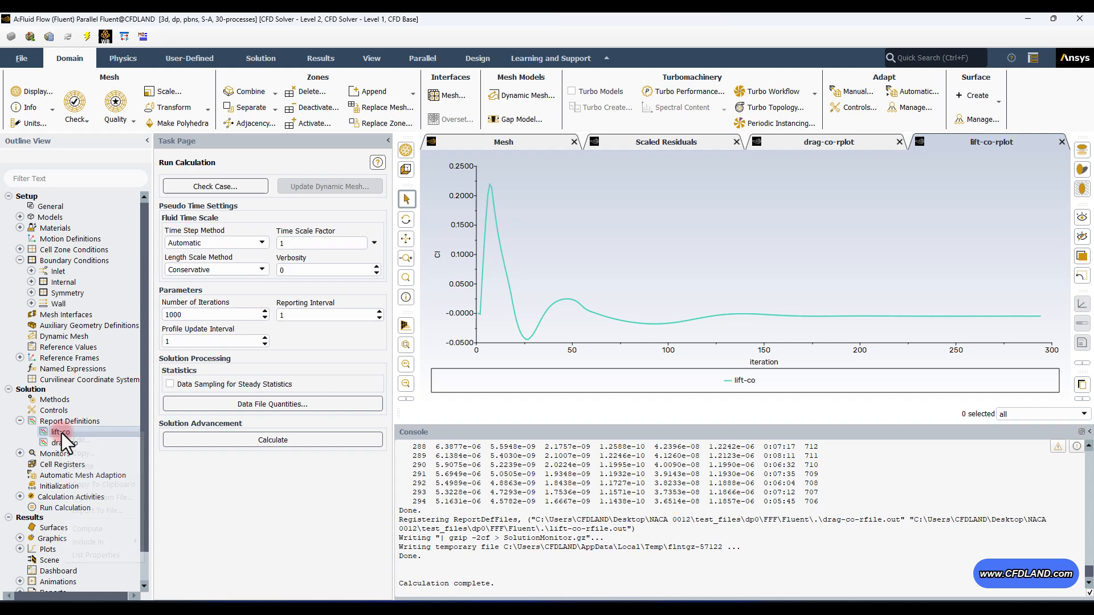
left_click(97, 527)
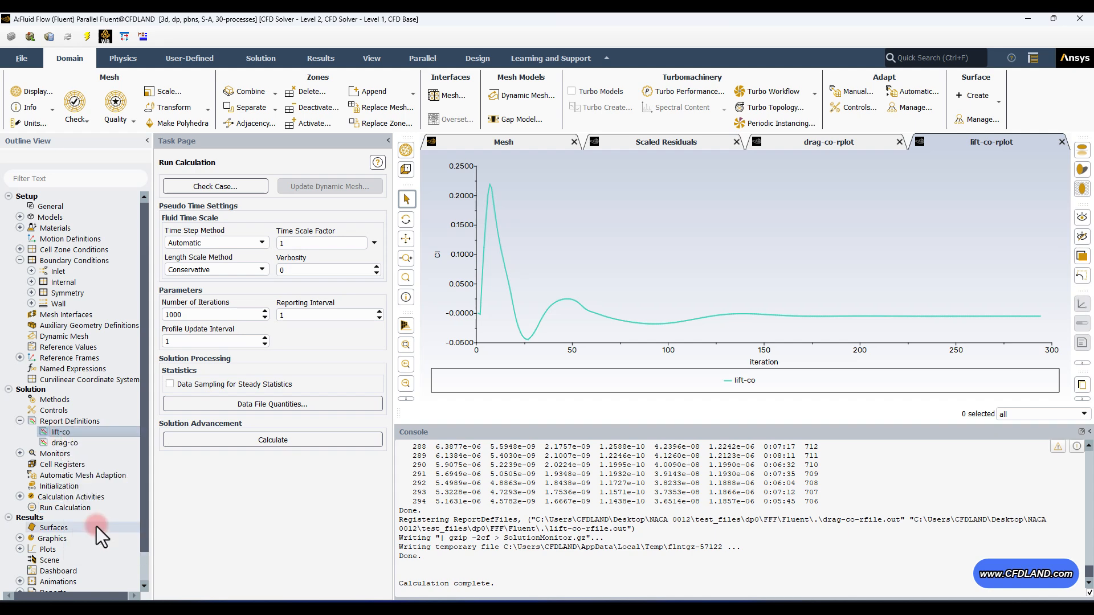
left_click_drag(506, 587, 647, 577)
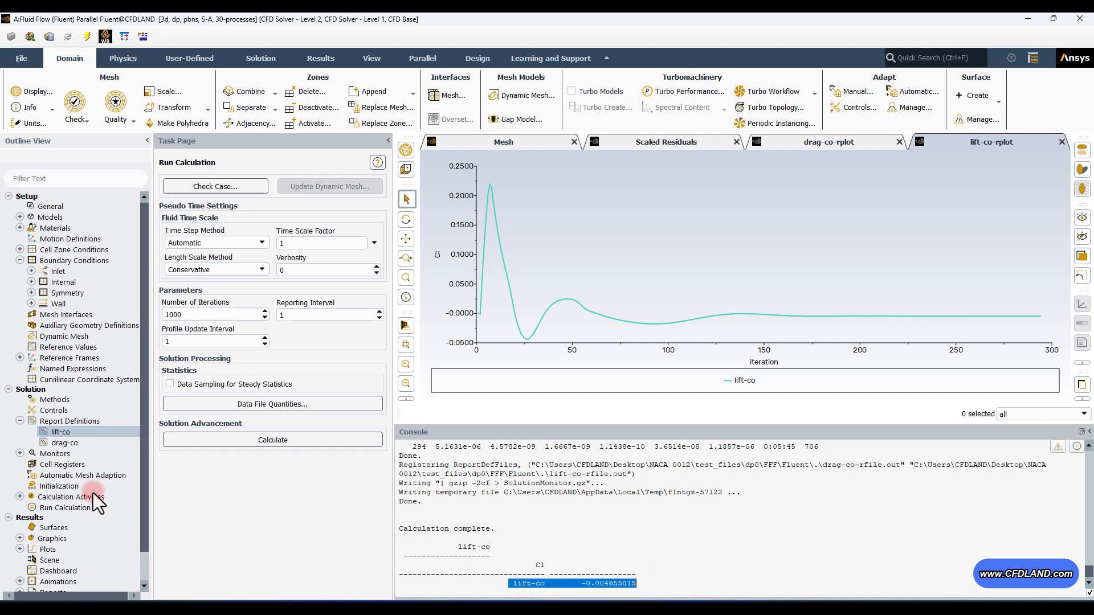
- Compute the drag-co report definition and collapse the list of report definitions
left_click(63, 443)
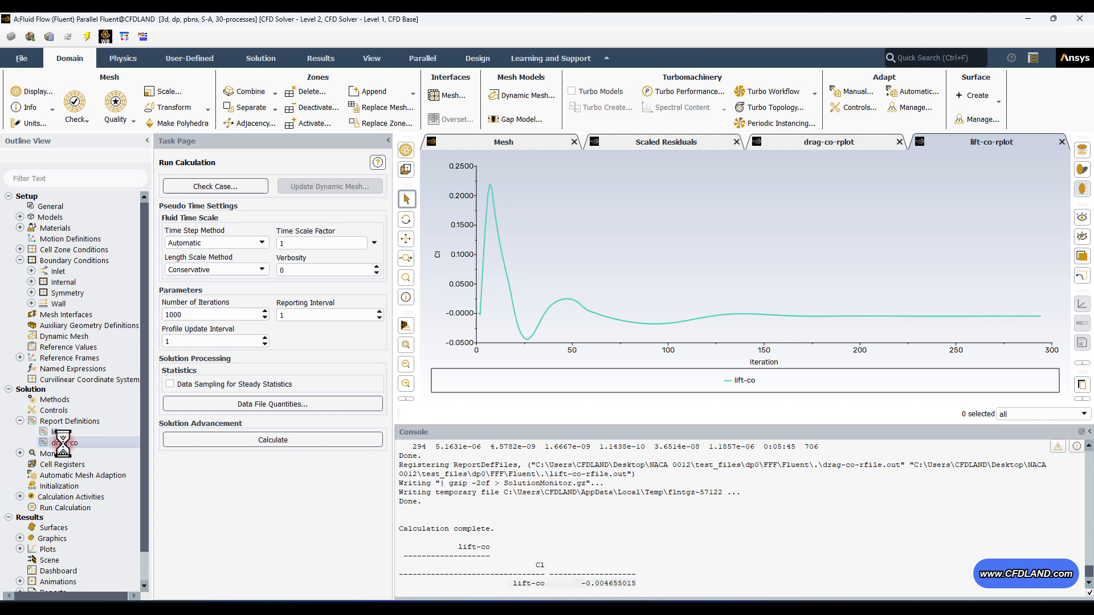
right_click(83, 456)
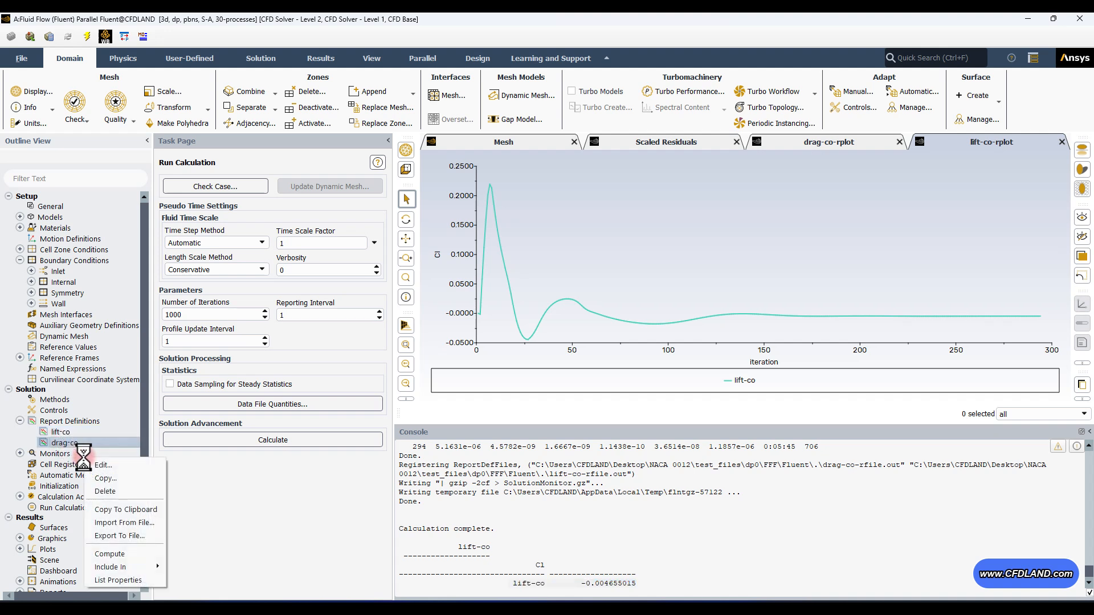
left_click(114, 552)
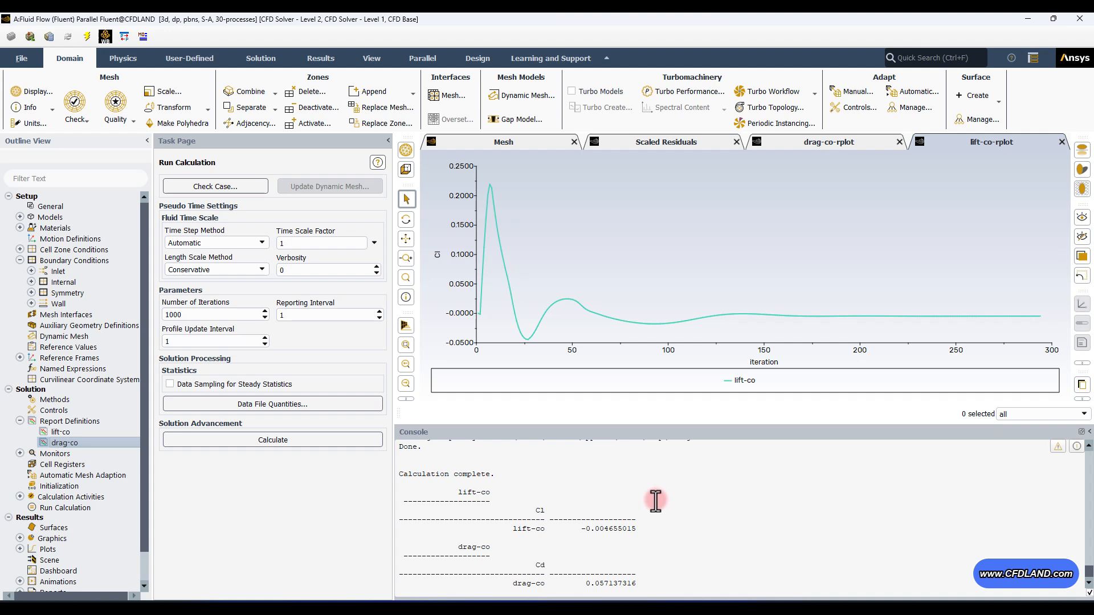
left_click(20, 421)
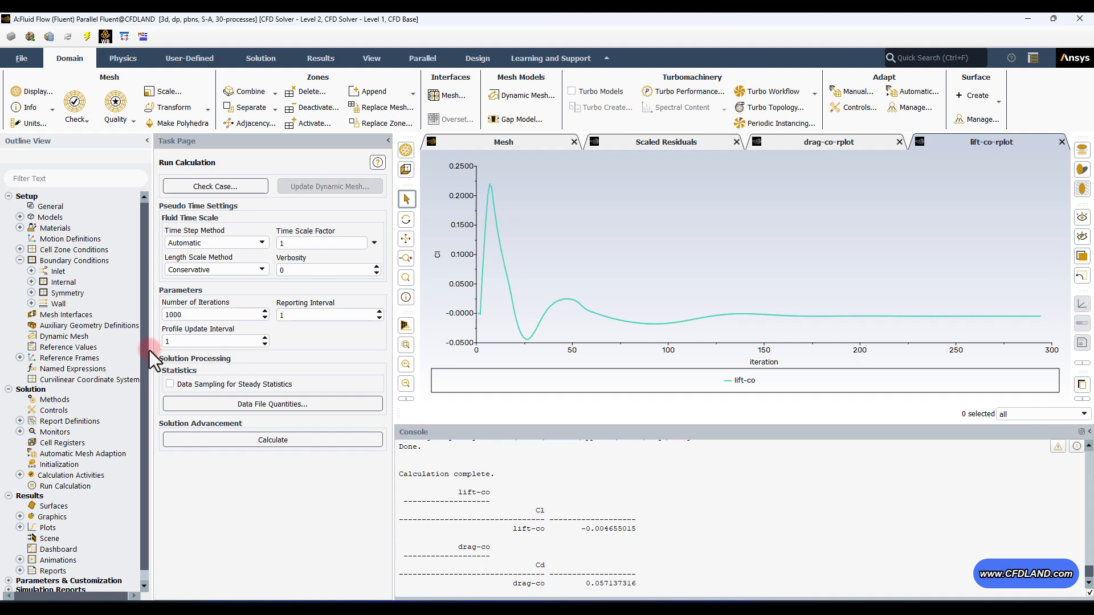
left_click(19, 517)
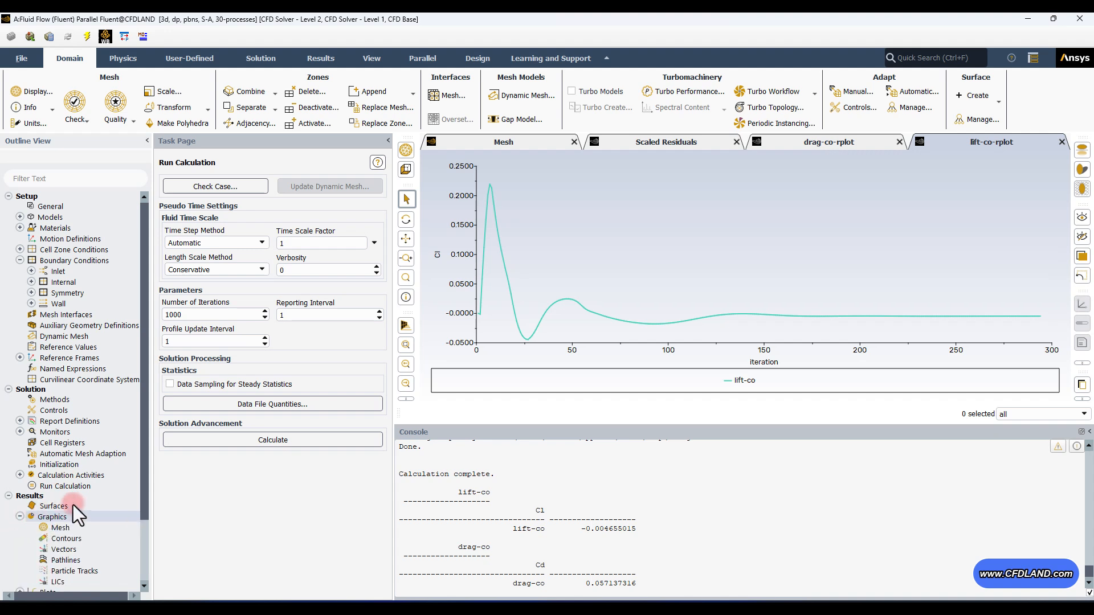
double_click(66, 540)
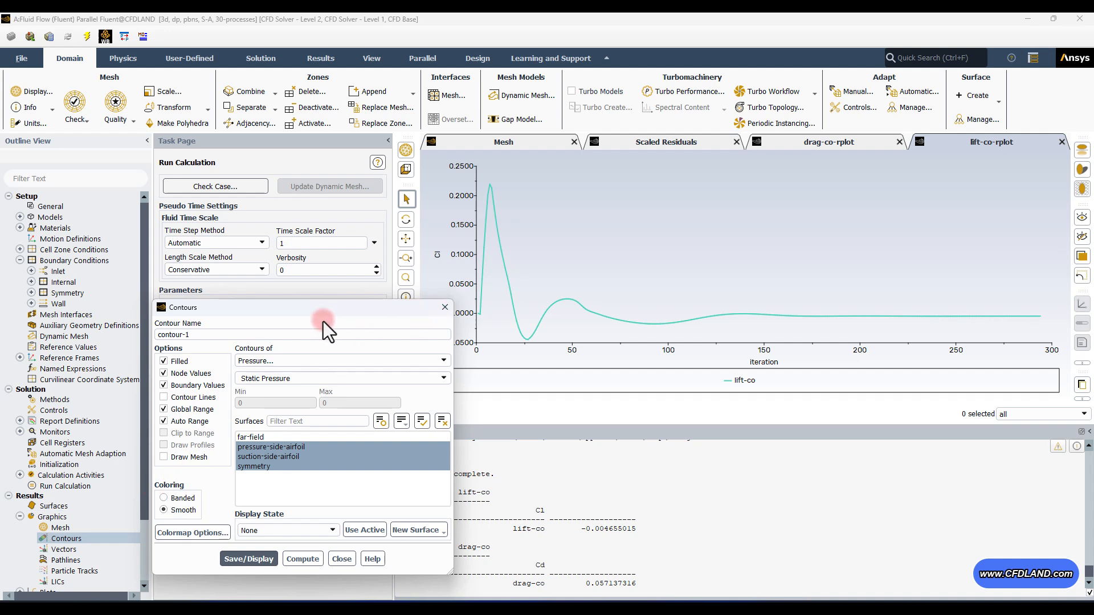
left_click(267, 361)
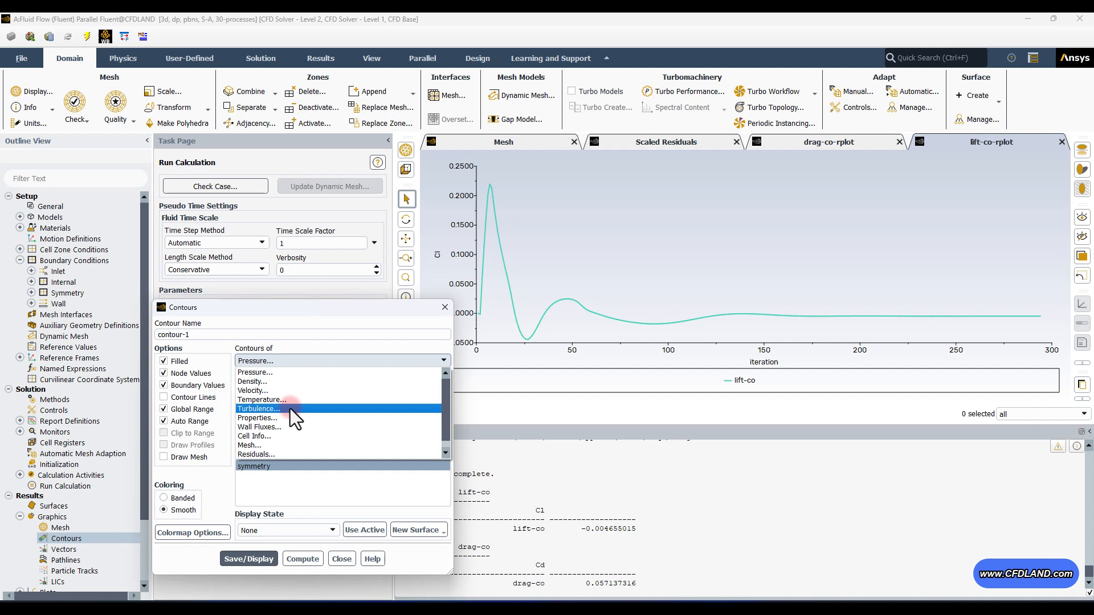
left_click(264, 375)
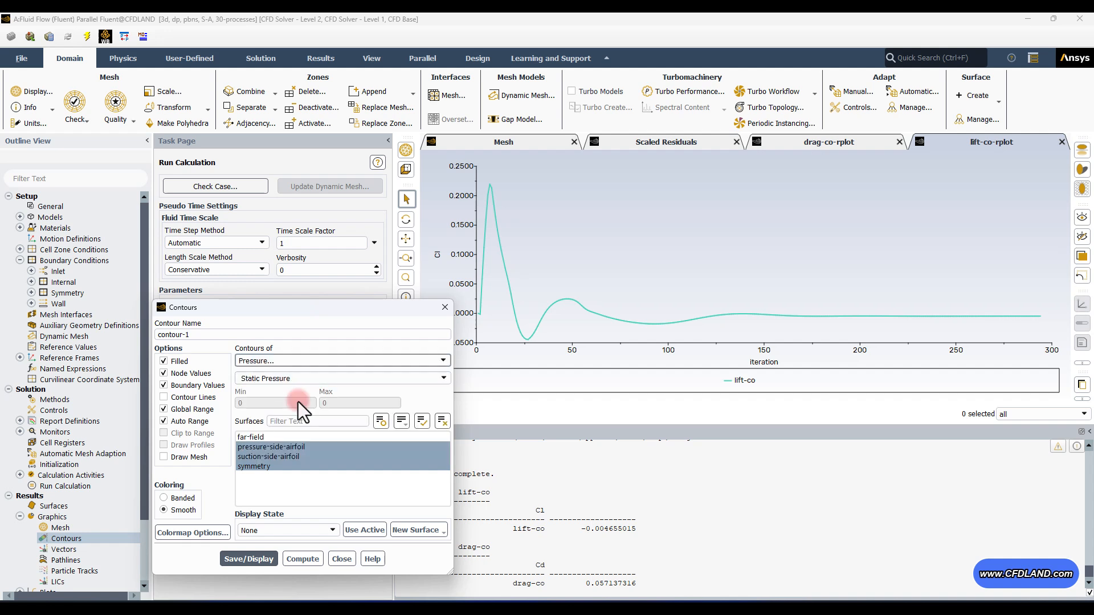
left_click(252, 444)
left_click(444, 307)
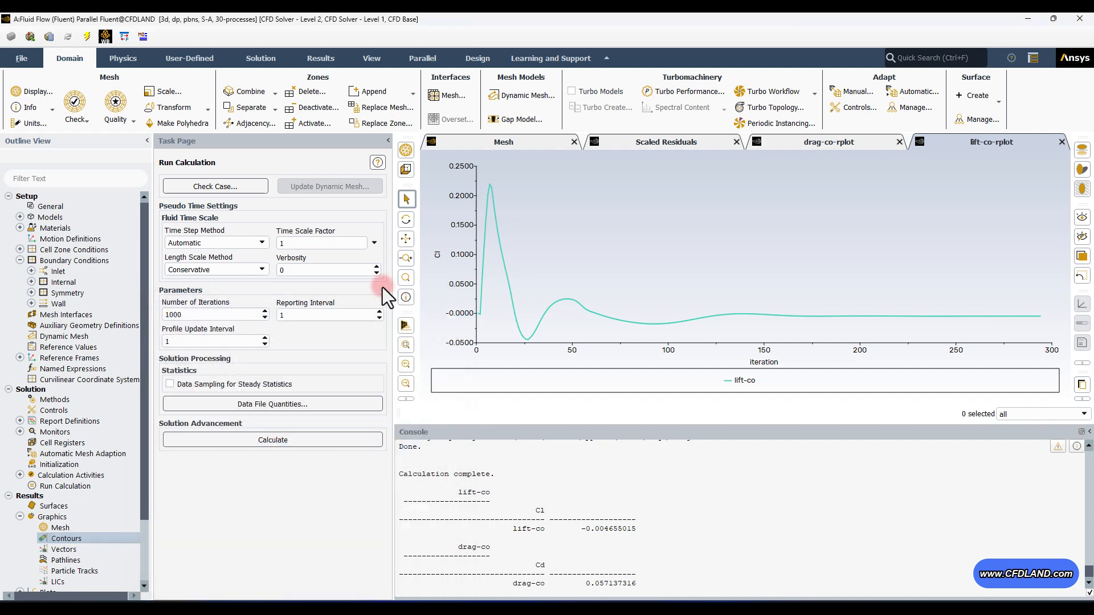
- Display the mesh faces of the pressure-side-airfoil, suction-side-airfoil and symmetry surfaces and close the mesh display settings
left_click(77, 205)
left_click(186, 216)
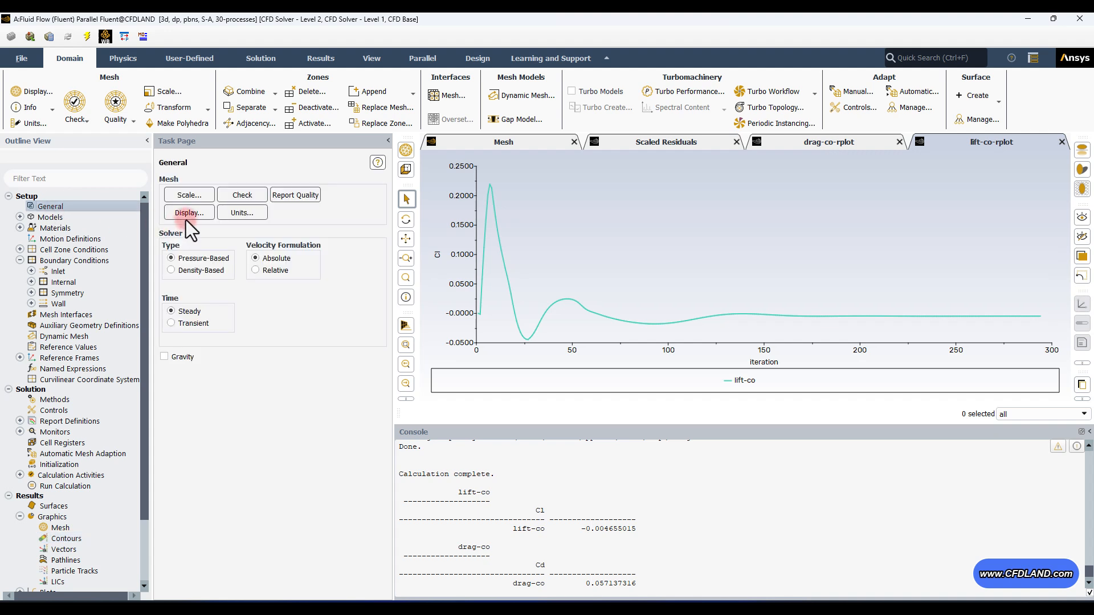
left_click(277, 509)
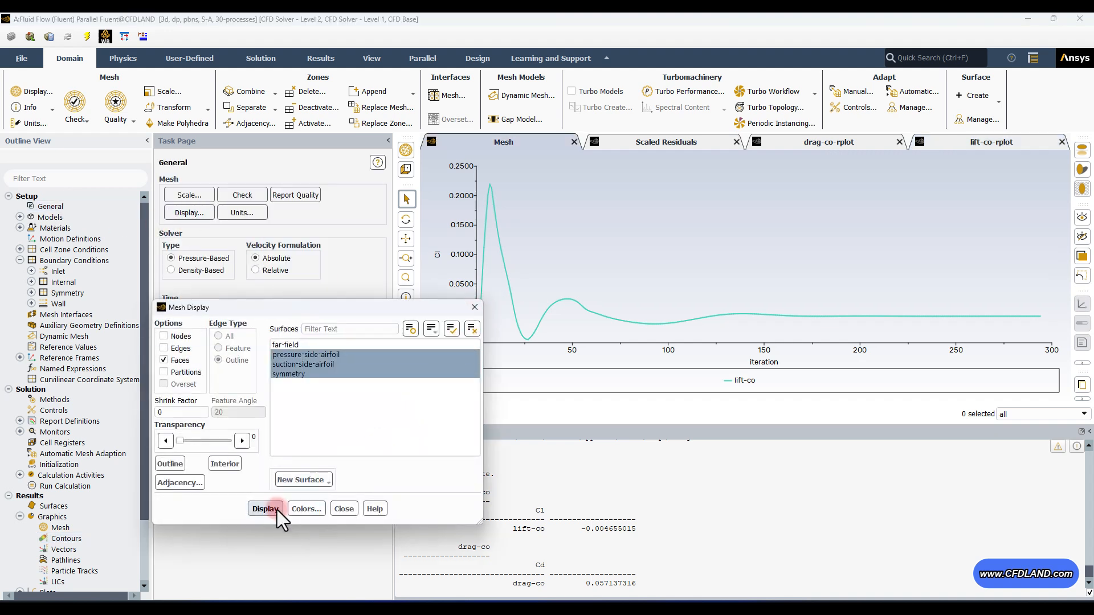
left_click(475, 307)
left_click_drag(767, 219, 771, 252)
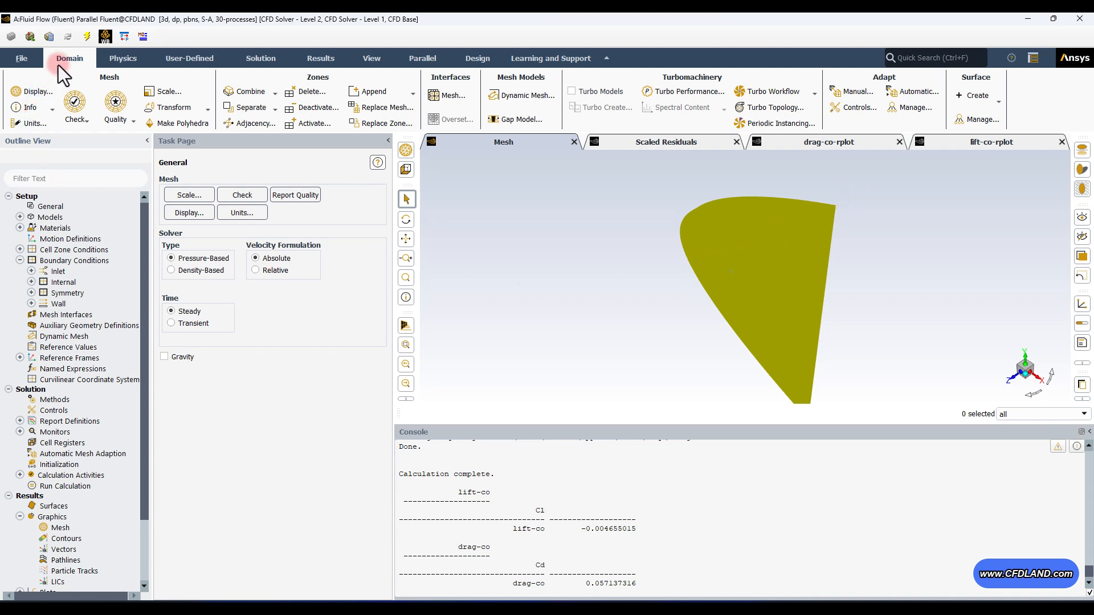
- Create an XY plane surface named plane-4 at Z = 0.5 m and close the plane settings
left_click(968, 97)
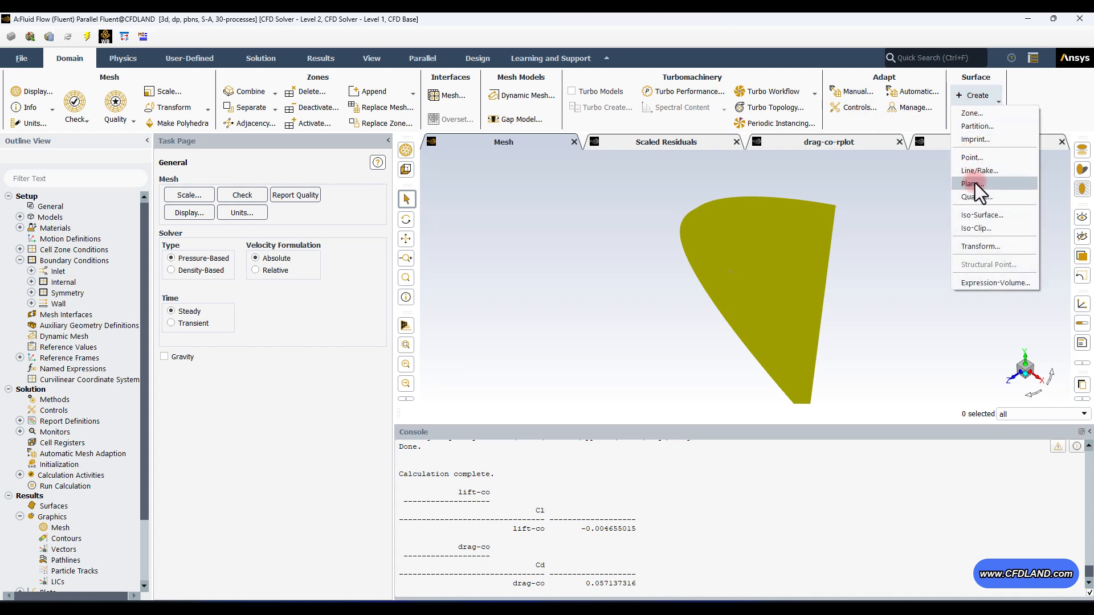
left_click(992, 183)
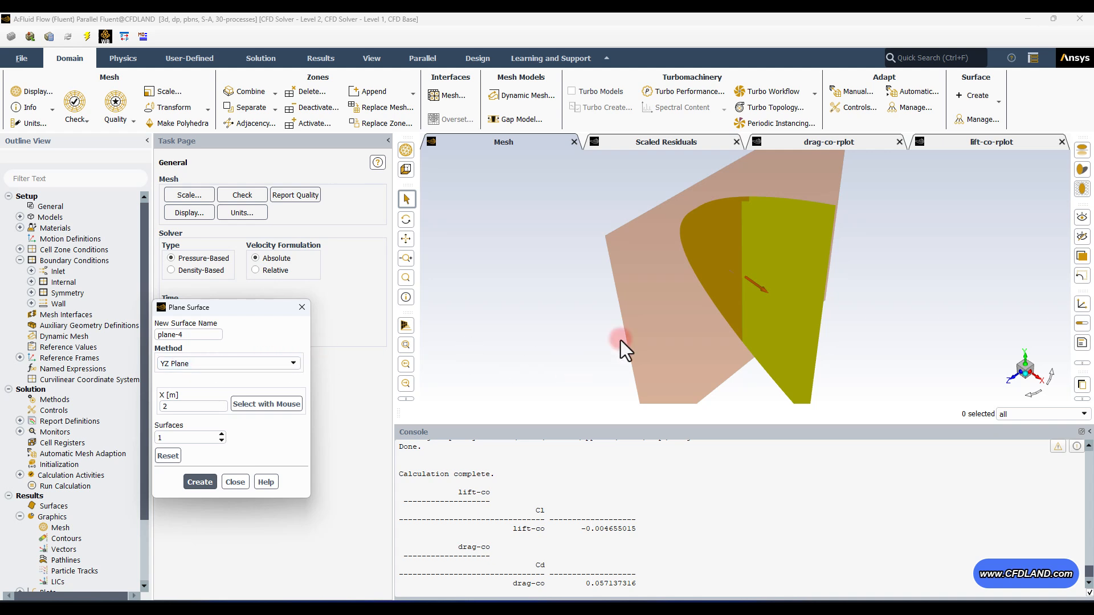
left_click(286, 364)
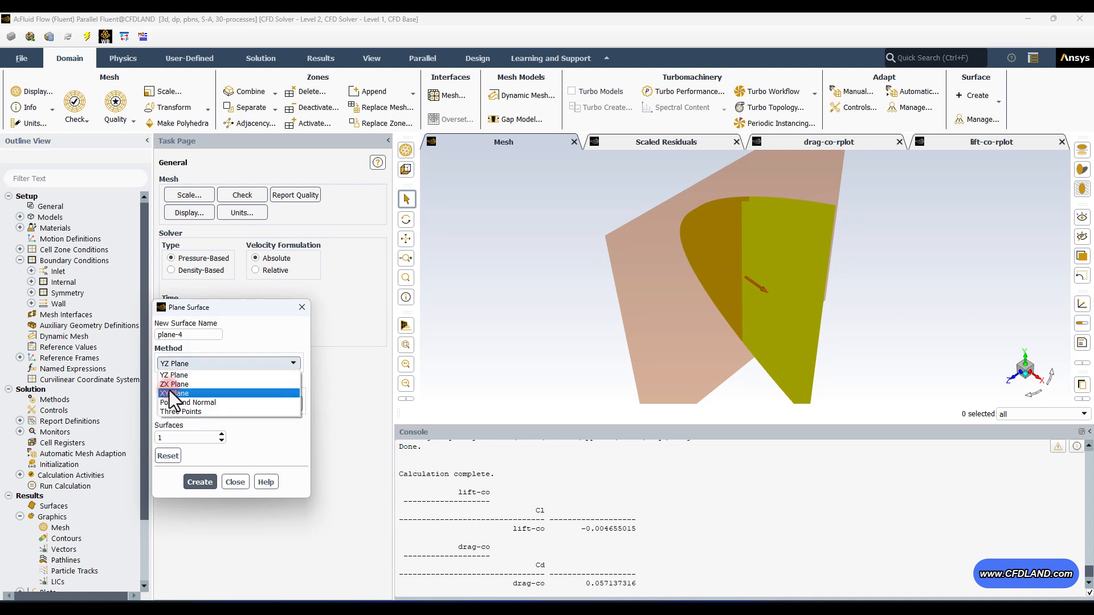
left_click(171, 393)
left_click(187, 407)
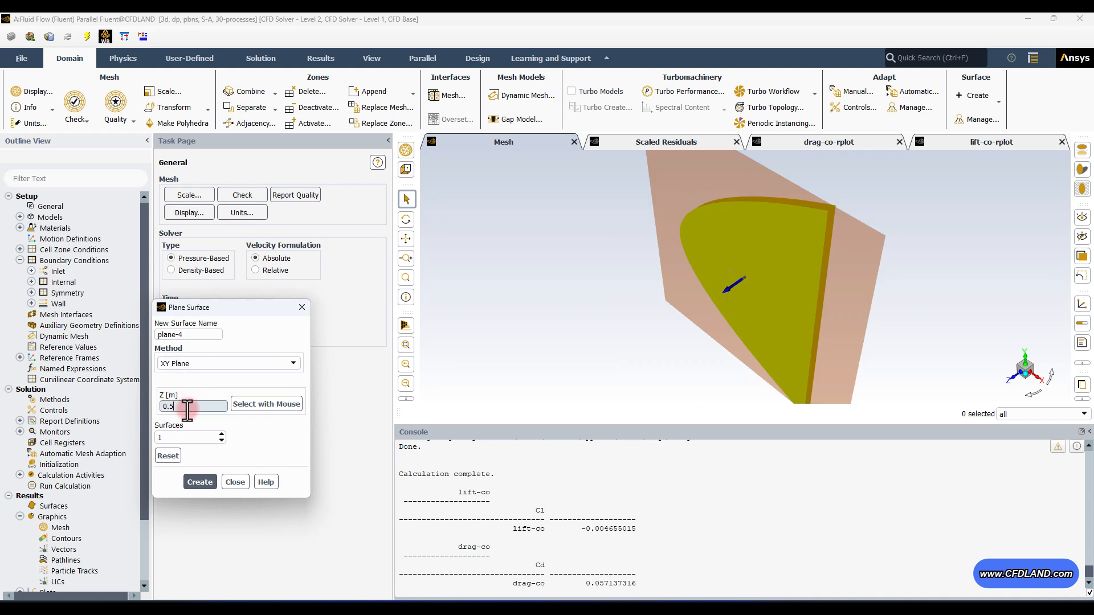
left_click_drag(187, 410, 140, 409)
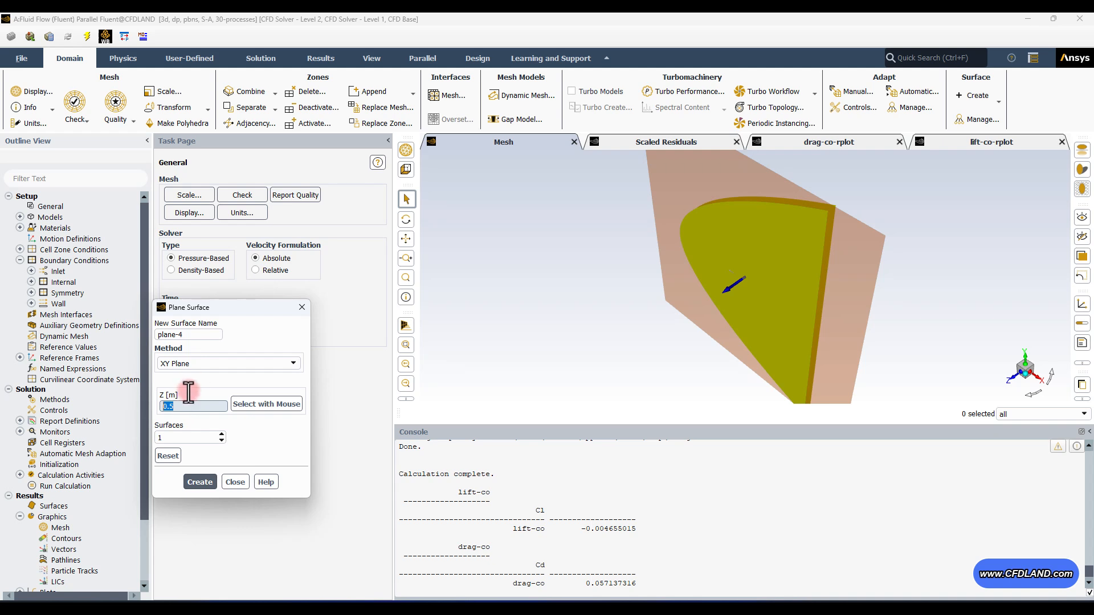
left_click(190, 335)
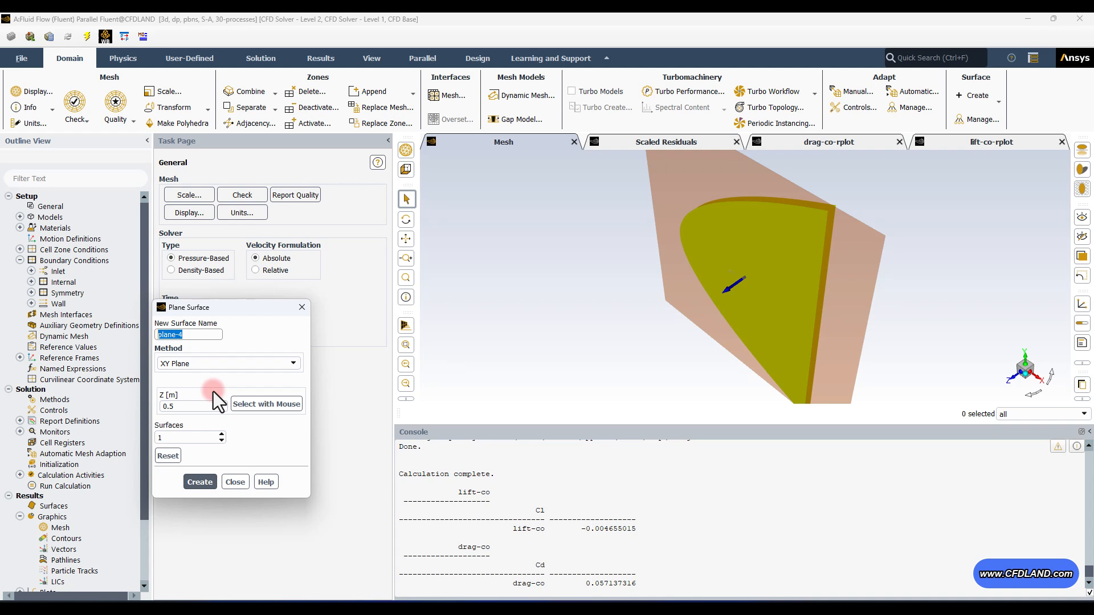
left_click(200, 481)
left_click(233, 482)
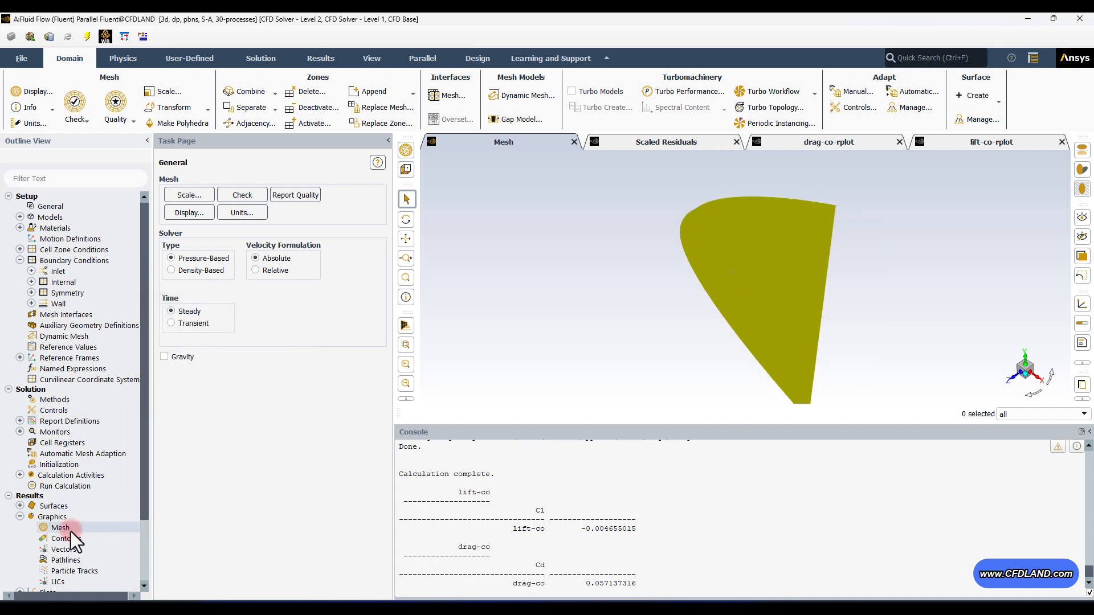
- Display filled static pressure contours on plane-4 only, with the view facing the XY plane around the airfoil
double_click(70, 536)
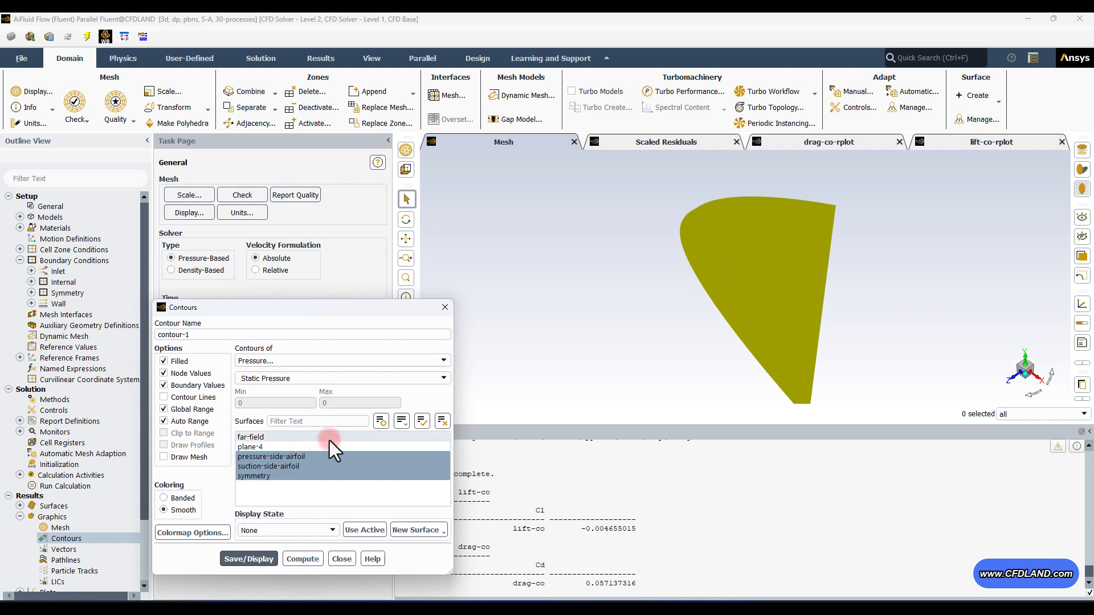
left_click(441, 421)
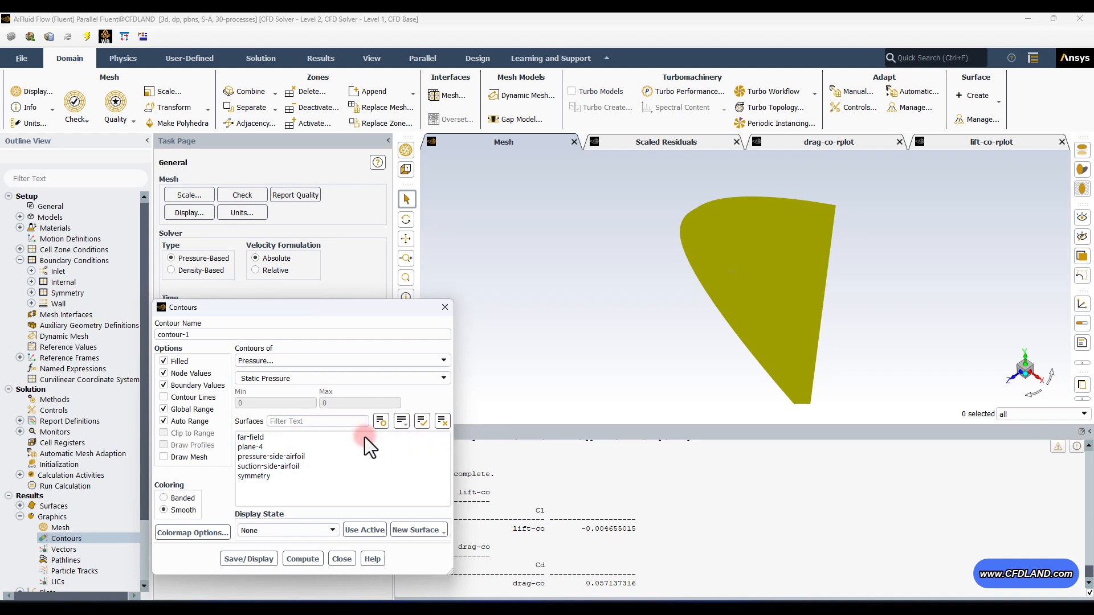
left_click(255, 448)
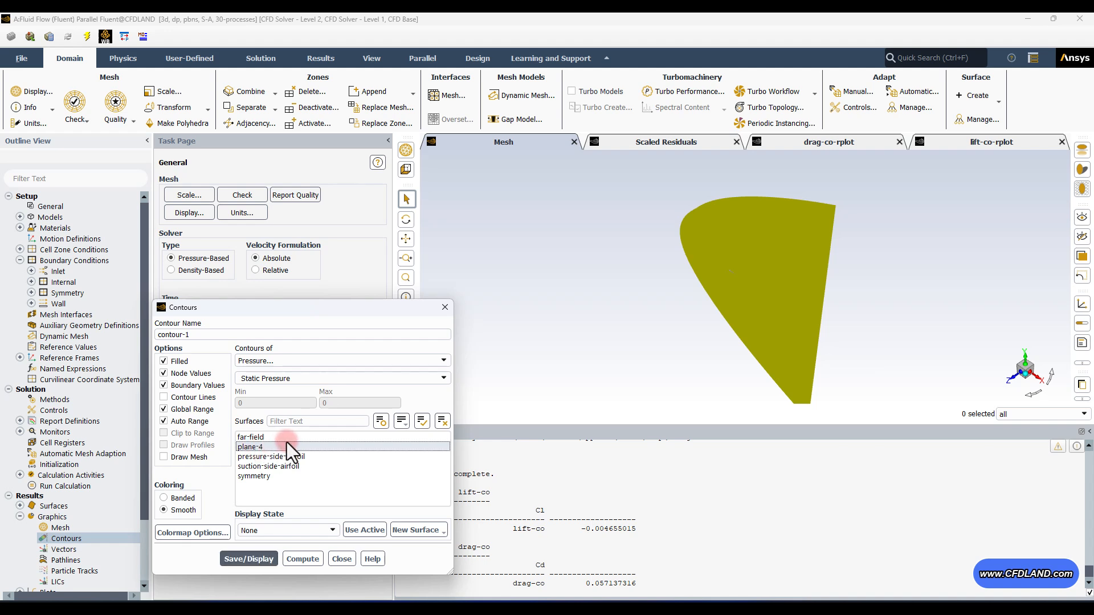
left_click(252, 558)
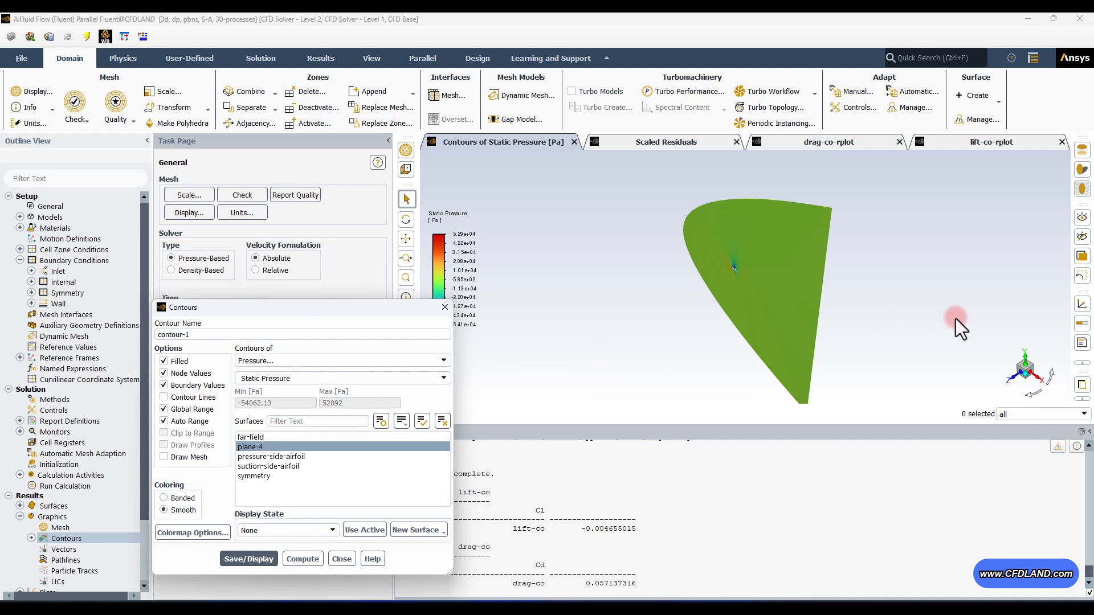
left_click(1008, 376)
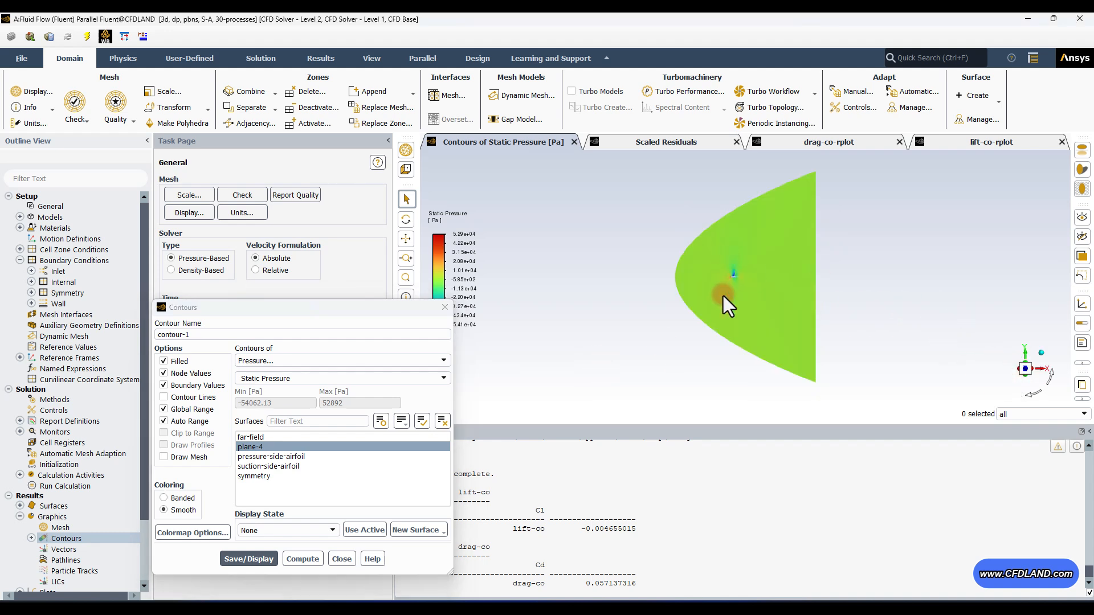
scroll(723, 296, "up", 8)
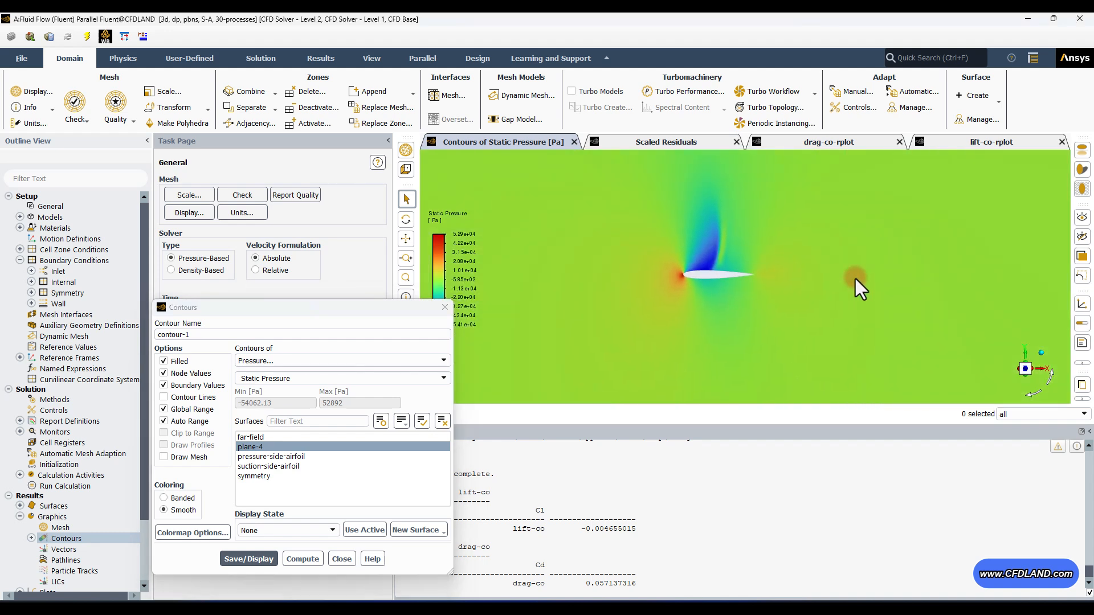
scroll(683, 317, "up", 5)
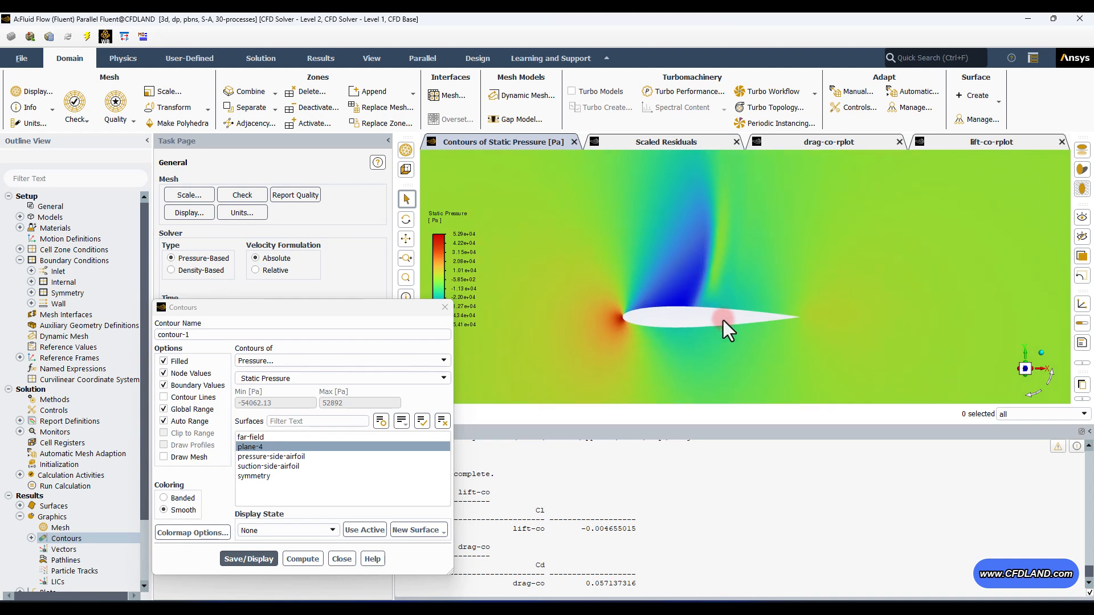
scroll(723, 325, "up", 2)
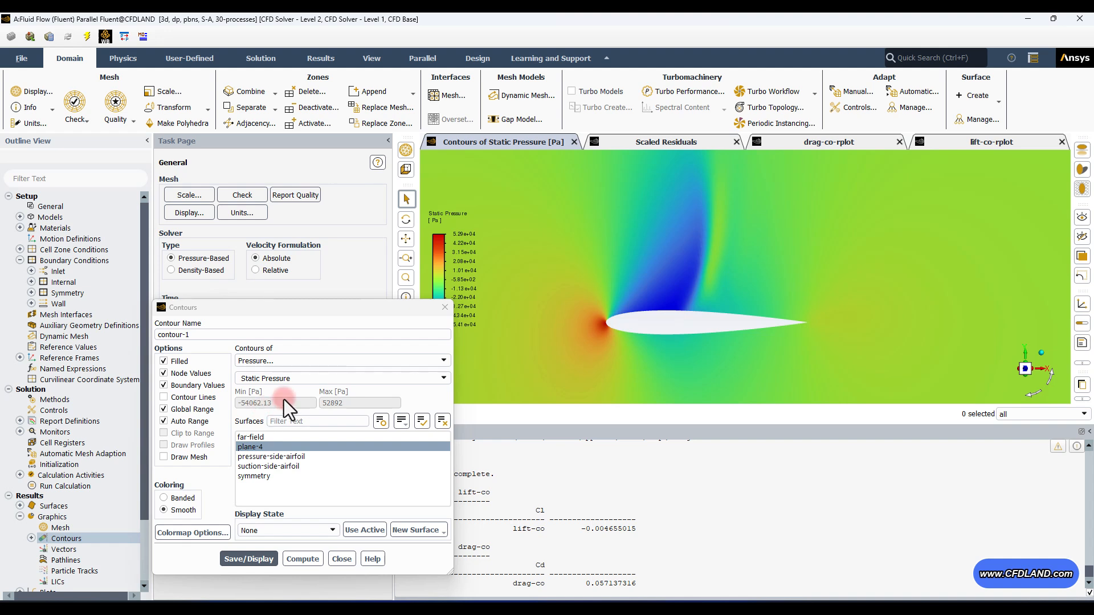
- Change contour-1 to velocity magnitude and redisplay it on plane-4
left_click(258, 361)
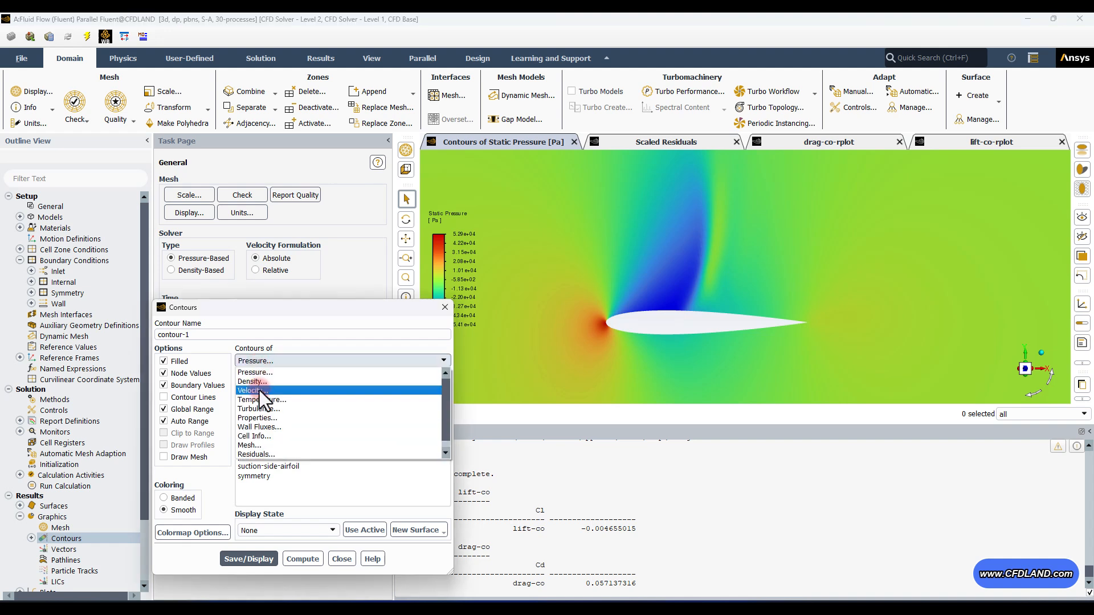
left_click(259, 391)
left_click(261, 556)
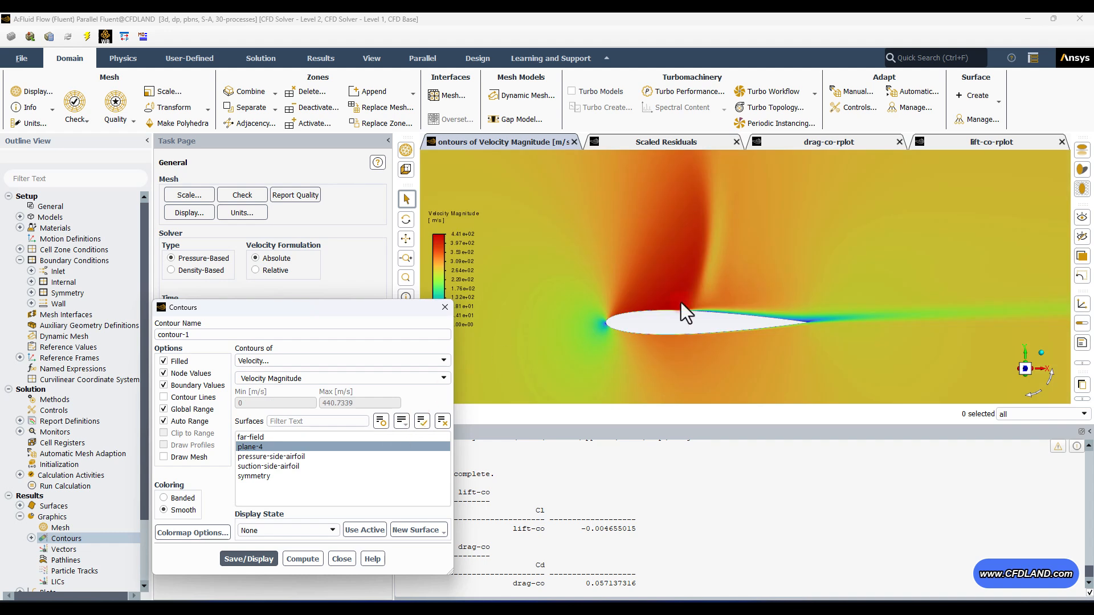
- Examine the velocity magnitude contours around the airfoil, from the leading edge to the wake
scroll(719, 330, "down", 4)
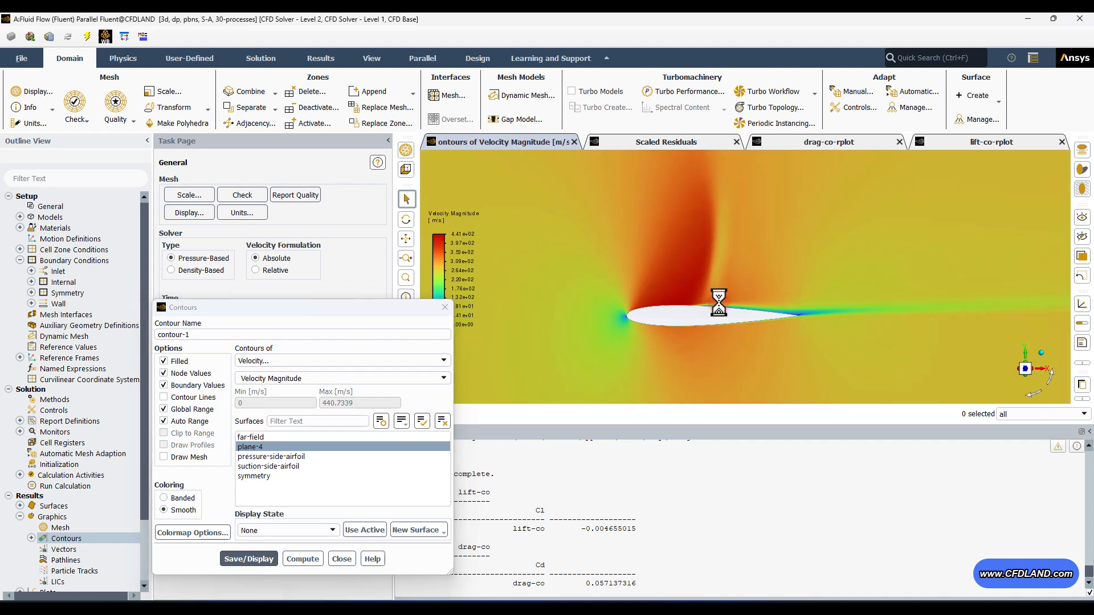
scroll(732, 297, "down", 2)
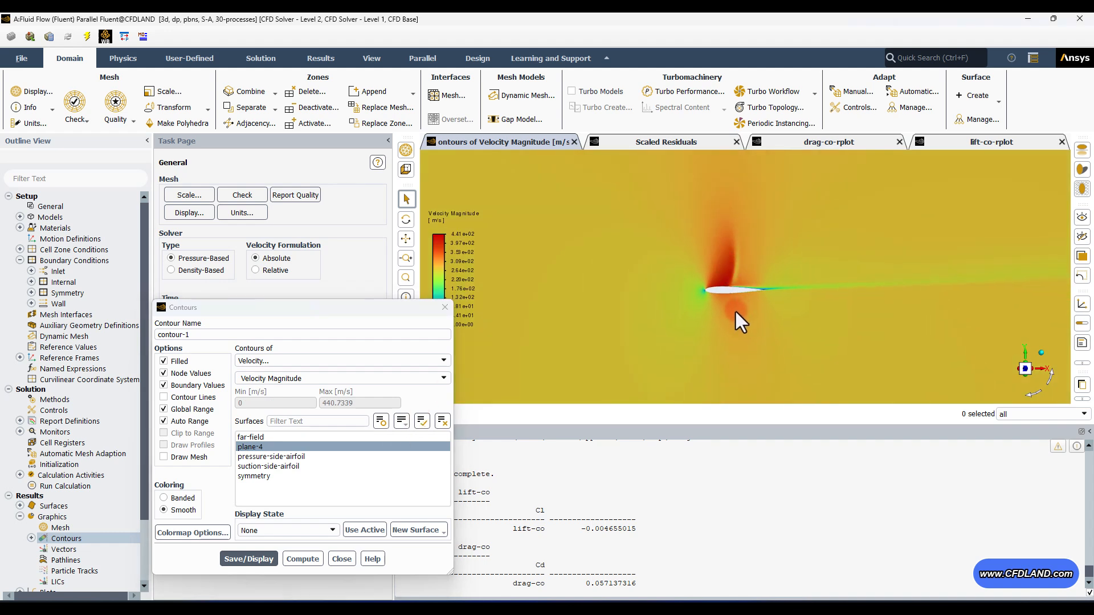
scroll(706, 265, "up", 5)
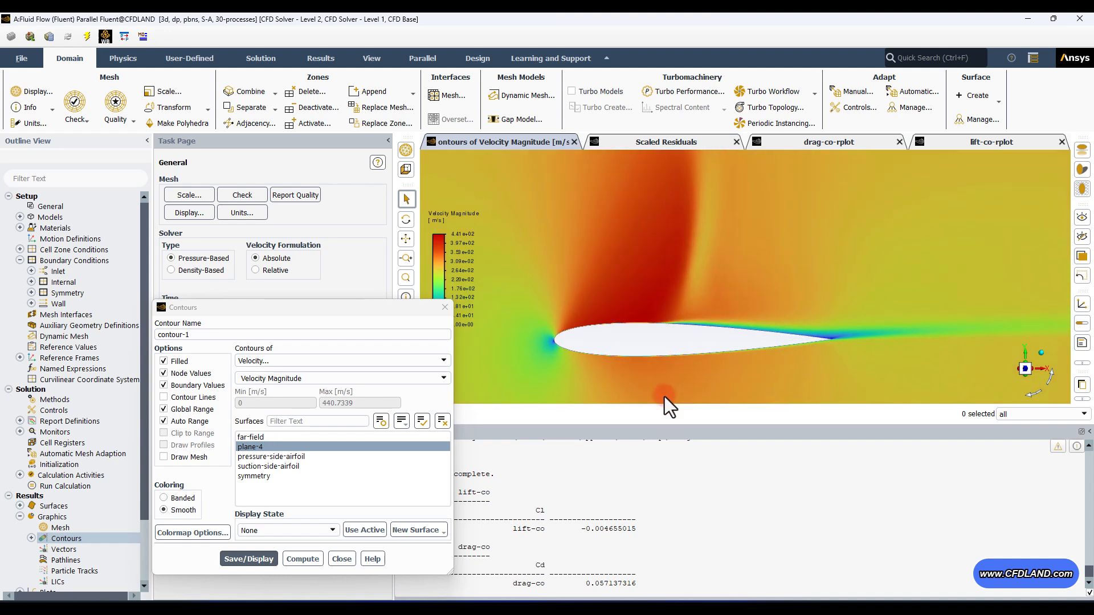
left_click_drag(596, 358, 719, 315)
scroll(572, 299, "up", 4)
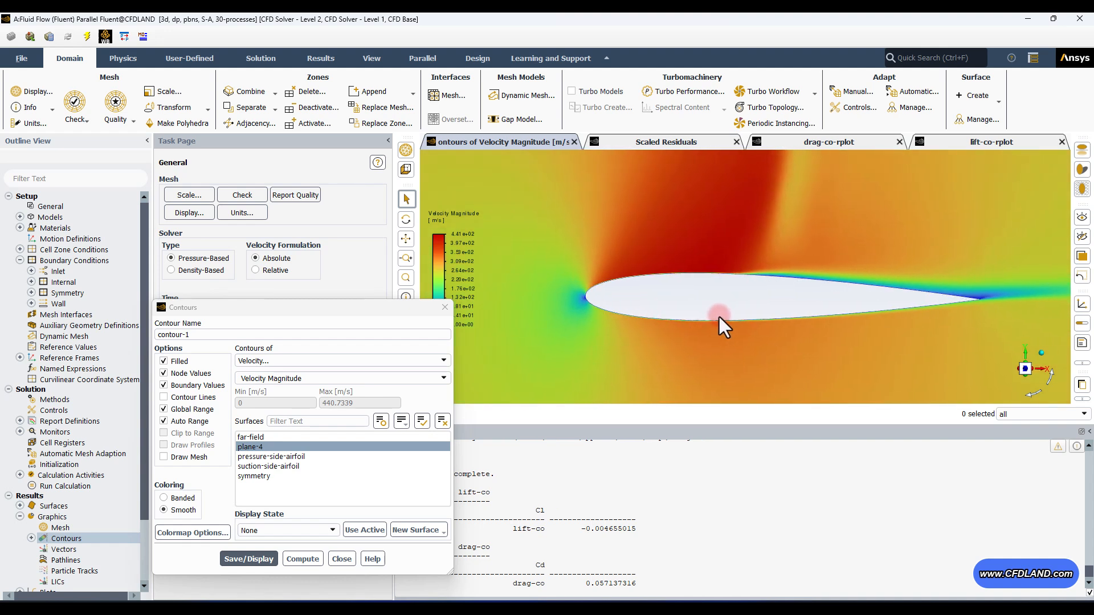
left_click_drag(592, 308, 669, 309)
scroll(569, 311, "up", 4)
left_click_drag(554, 325, 757, 295)
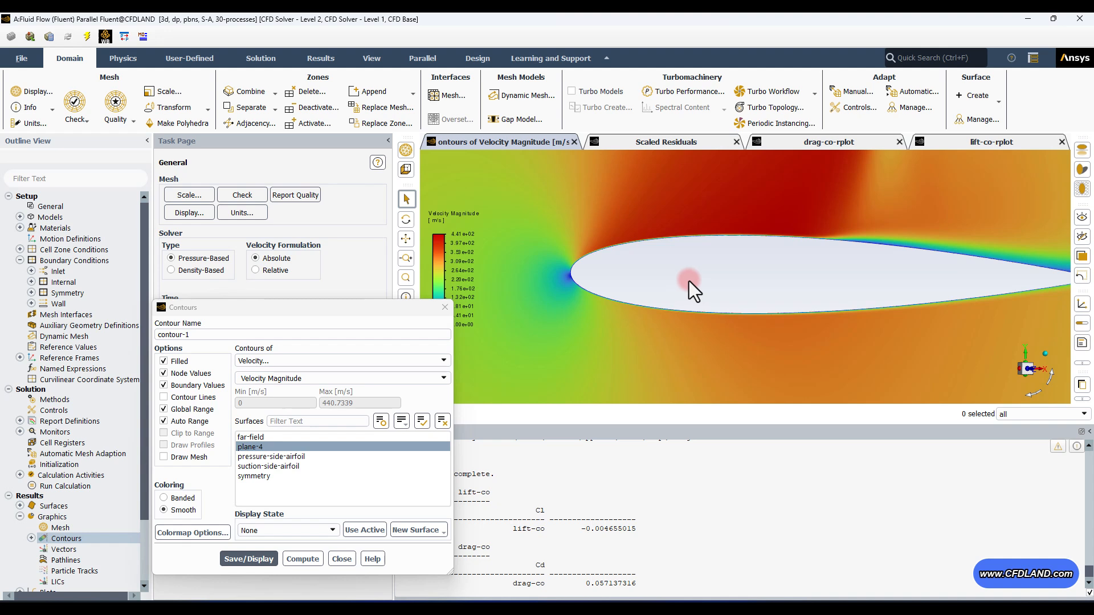
scroll(733, 292, "down", 5)
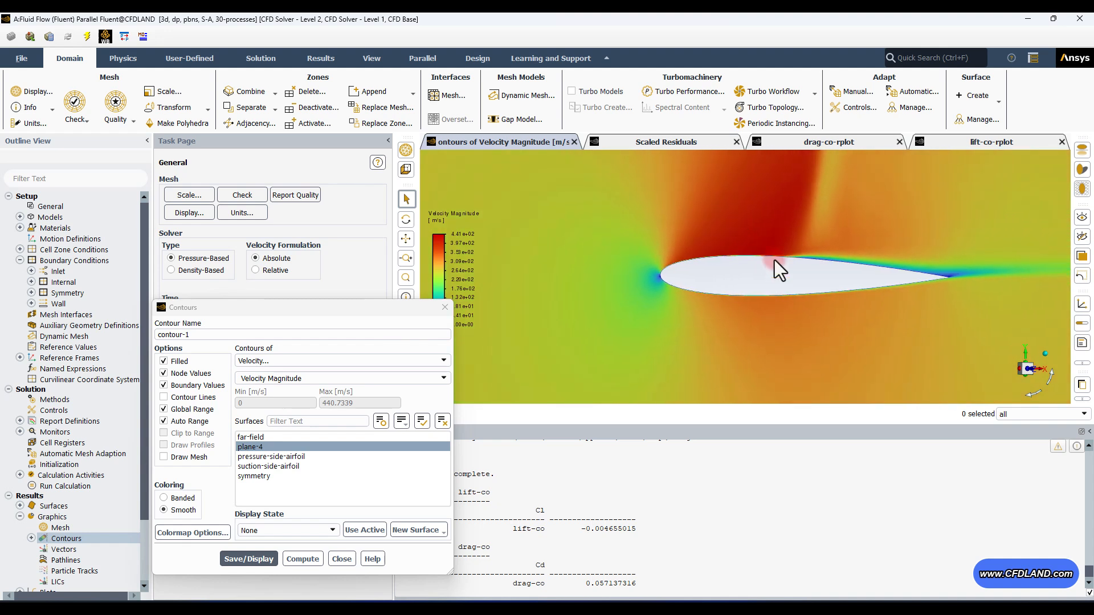
scroll(805, 272, "down", 4)
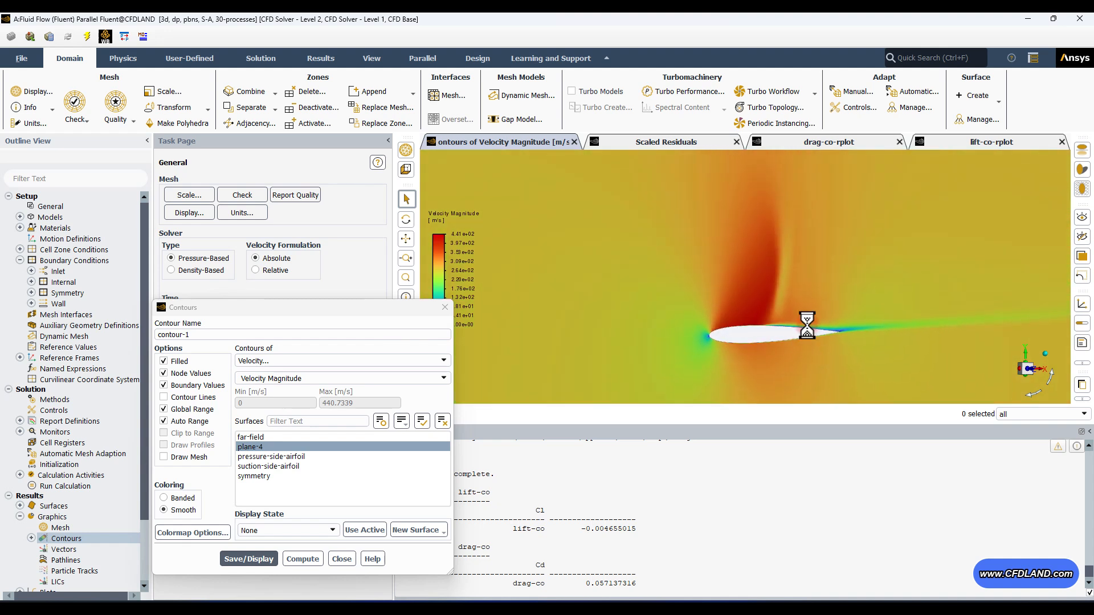
scroll(760, 326, "up", 6)
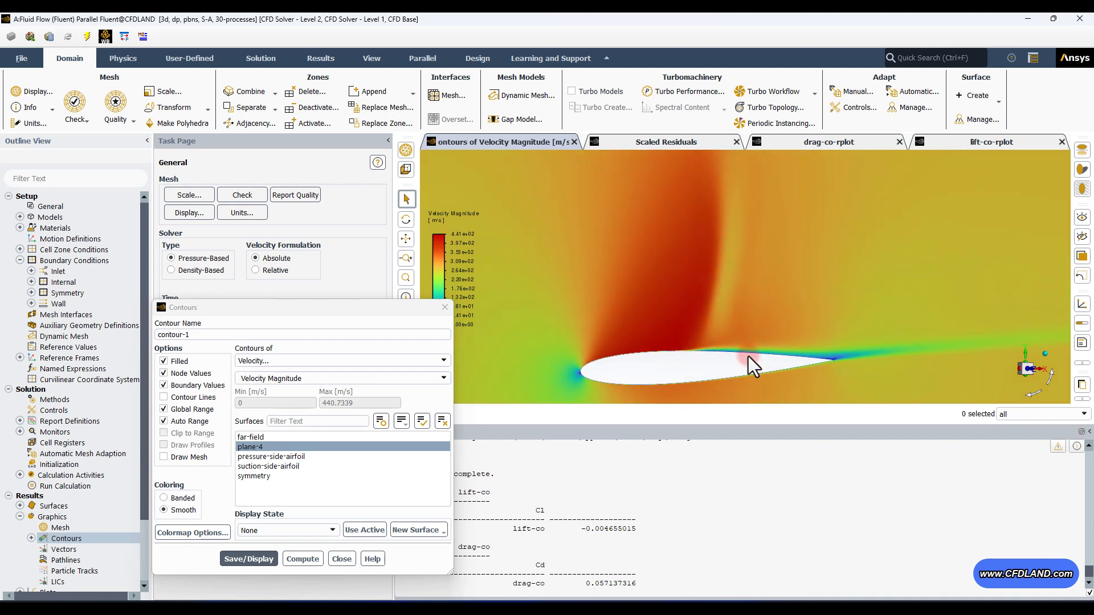
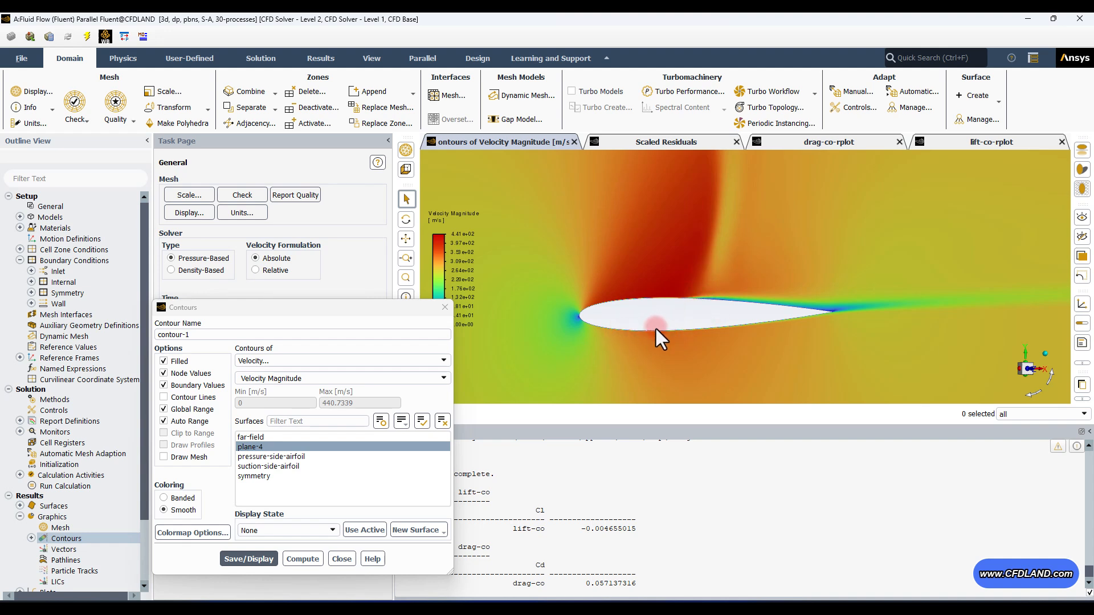
- Inspect the velocity contours where the shock meets the airfoil's upper surface and close the contour settings
scroll(681, 309, "up", 3)
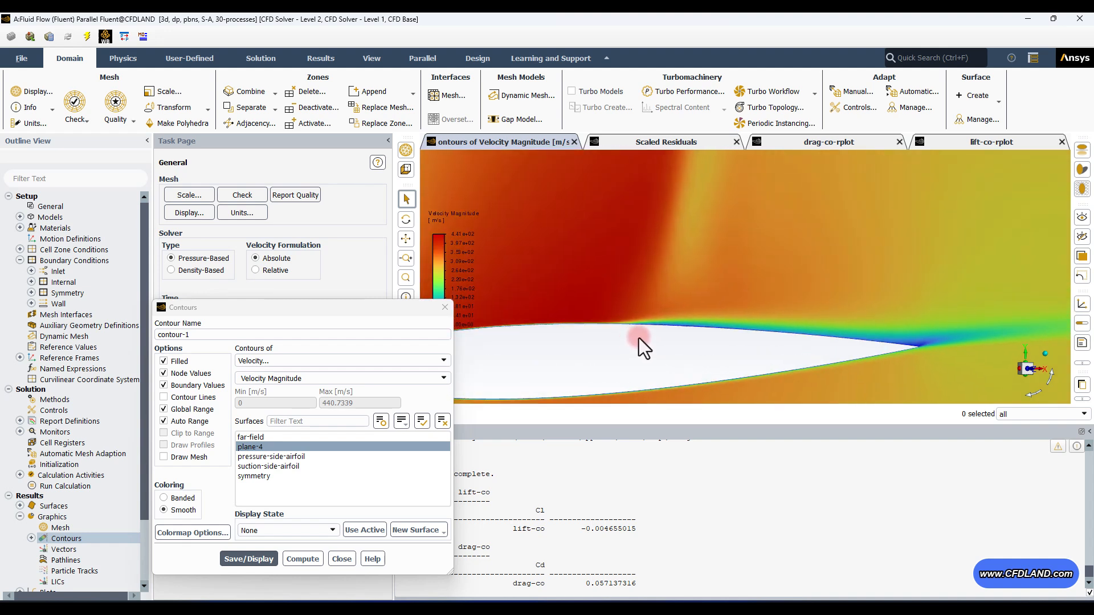
scroll(638, 337, "up", 4)
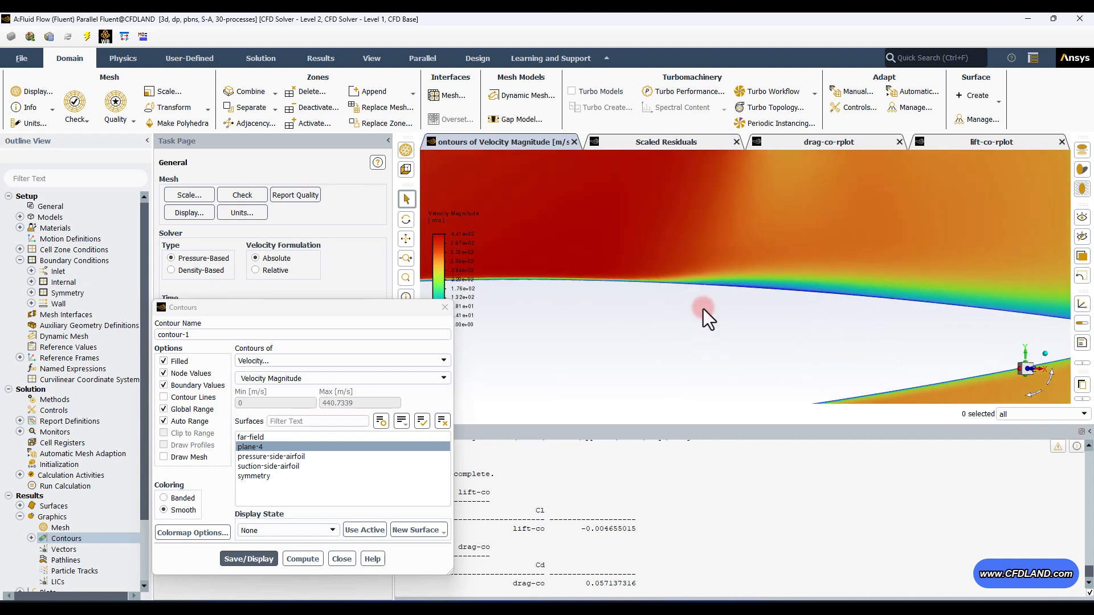
scroll(573, 285, "up", 2)
scroll(687, 283, "up", 2)
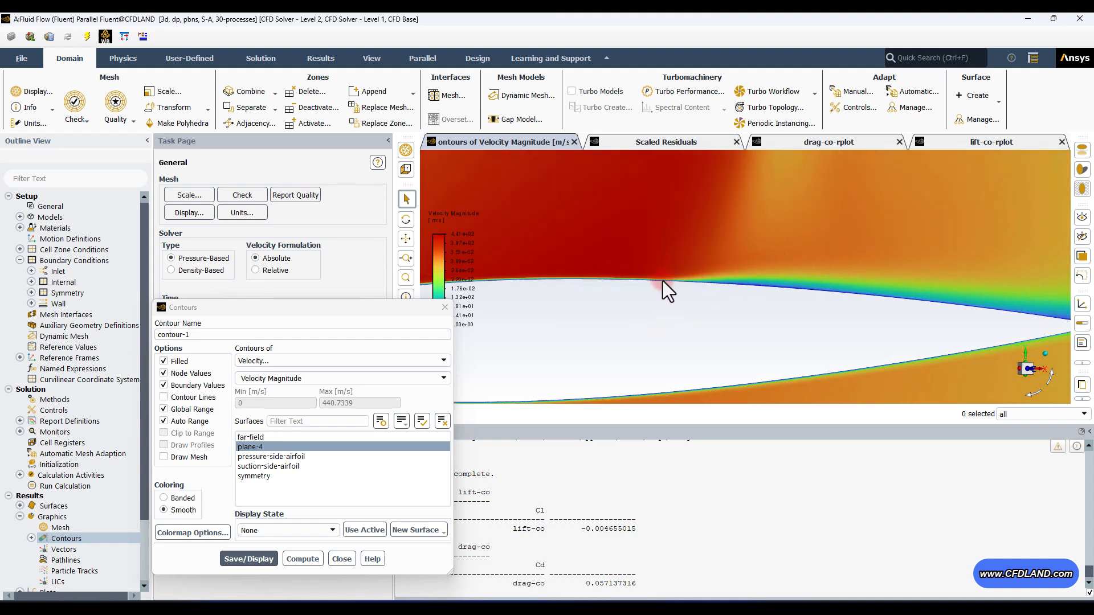
left_click_drag(679, 287, 686, 340)
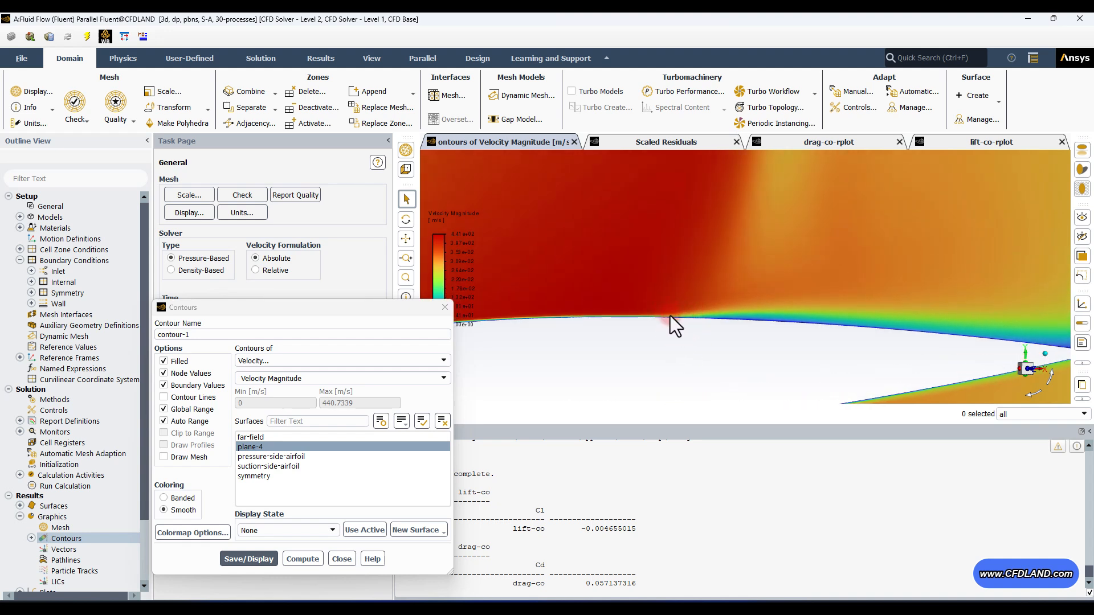
scroll(668, 342, "down", 10)
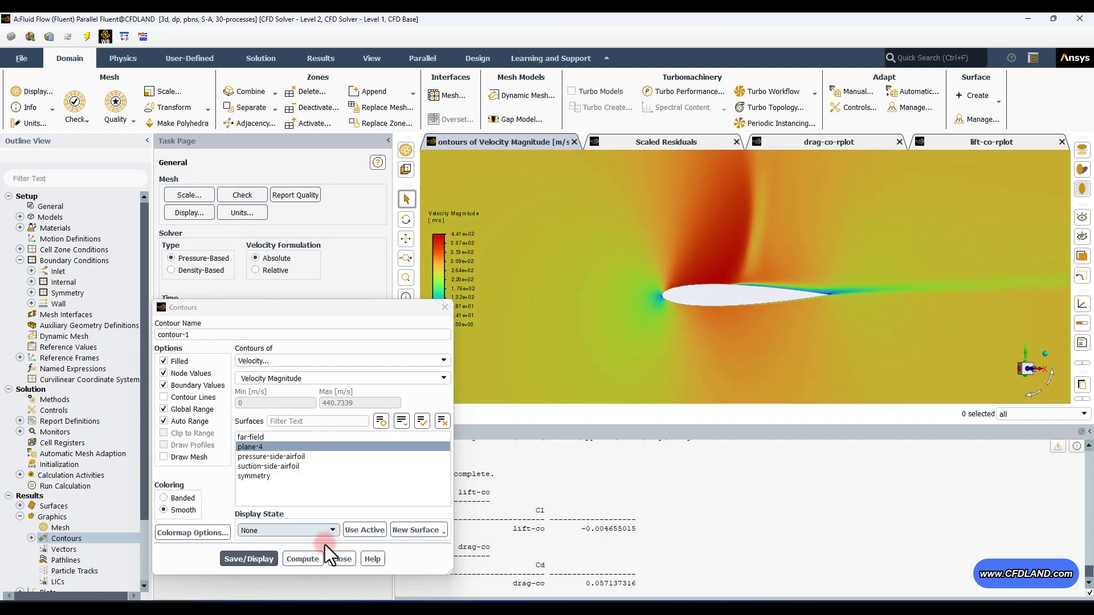
left_click(342, 558)
- Display velocity vectors colored by velocity magnitude on plane-4 only
double_click(64, 549)
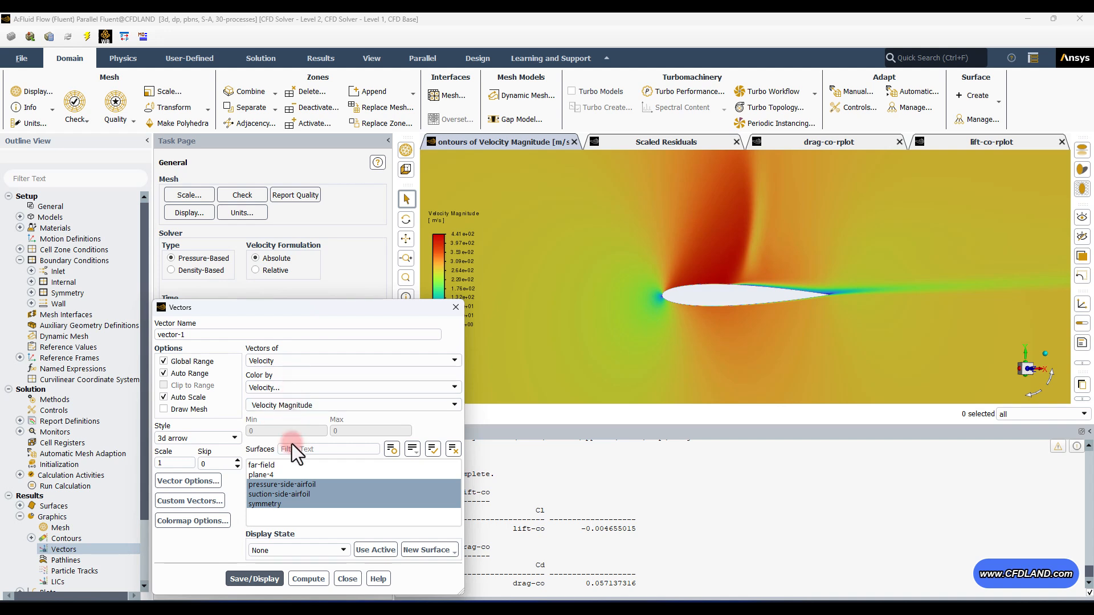
left_click(451, 450)
left_click(260, 475)
left_click(278, 576)
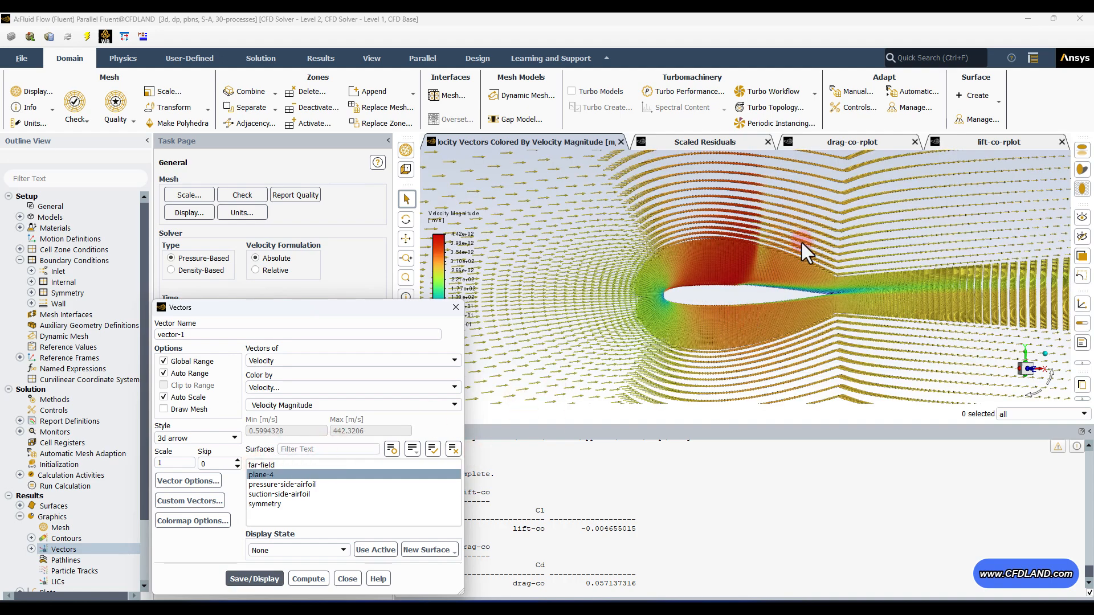
- Change the vector style to arrow and redisplay the velocity vectors near the airfoil's upper surface
scroll(760, 289, "up", 8)
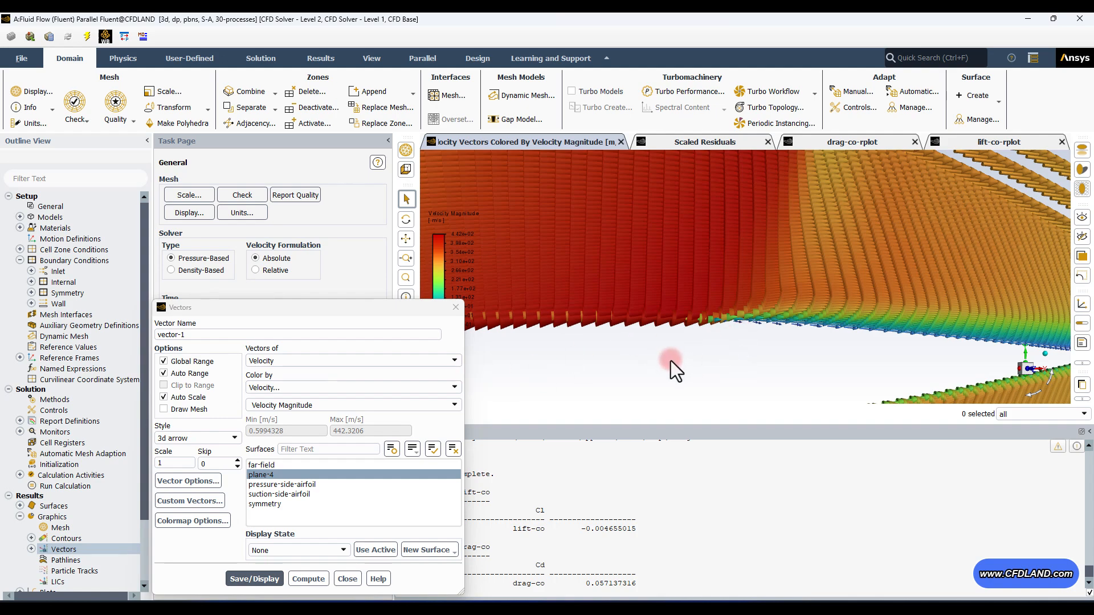
left_click_drag(671, 361, 647, 346)
left_click(194, 438)
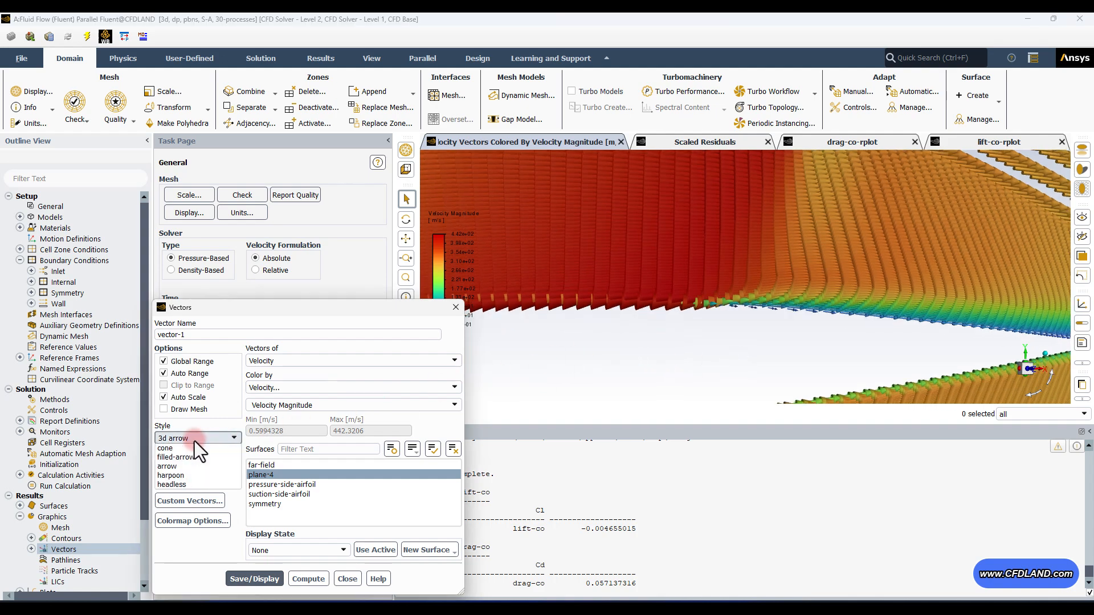
left_click(179, 484)
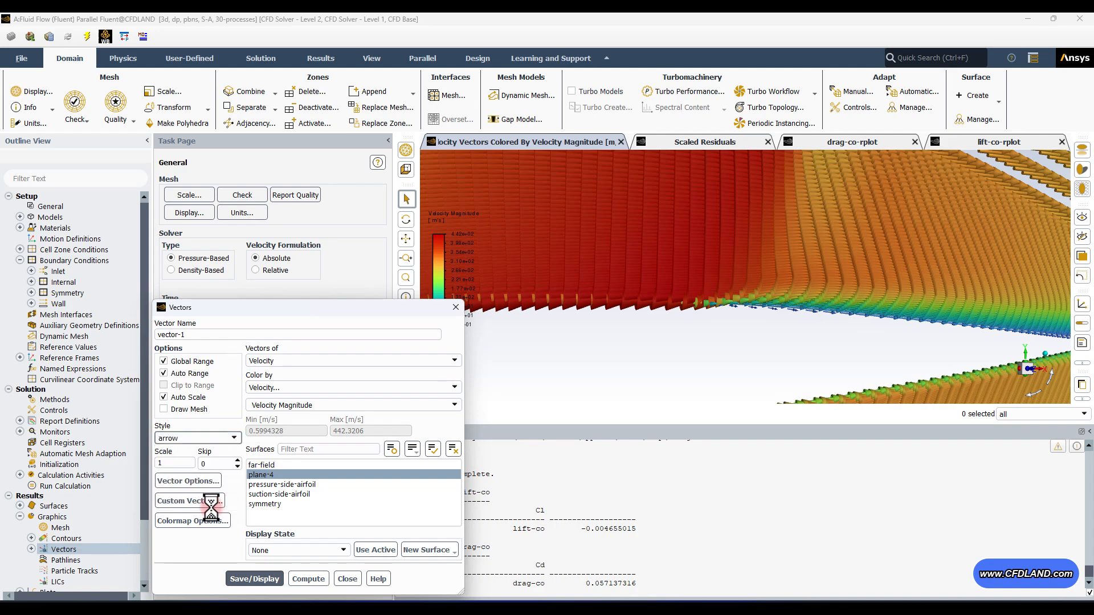
left_click(254, 578)
left_click_drag(734, 327, 699, 384)
- Set the vector scale to 0.7 and redisplay the velocity vectors
left_click(195, 462)
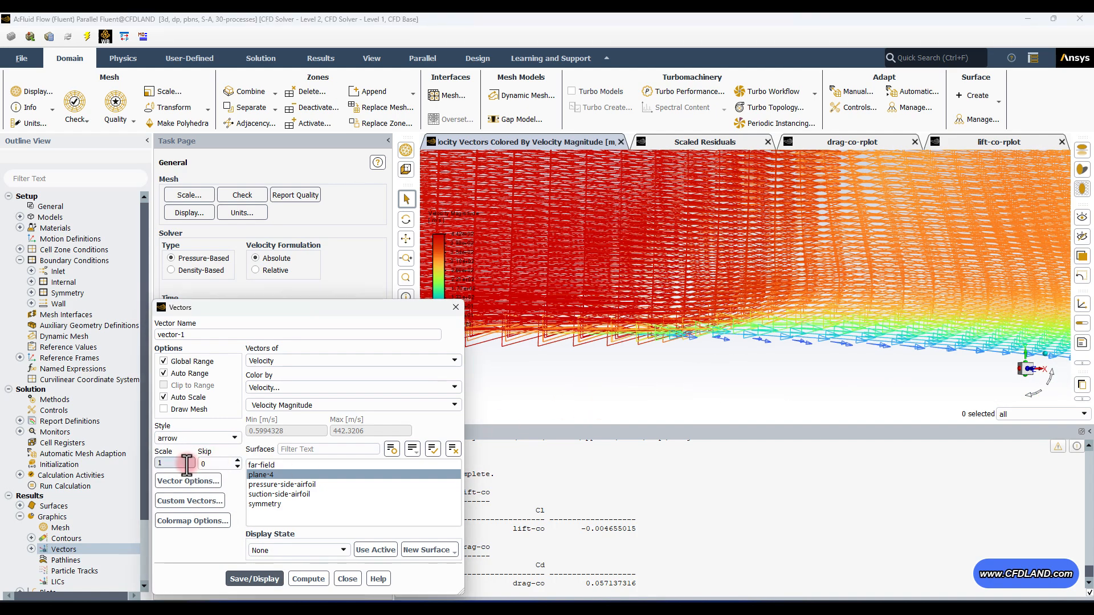
double_click(164, 462)
type("0.")
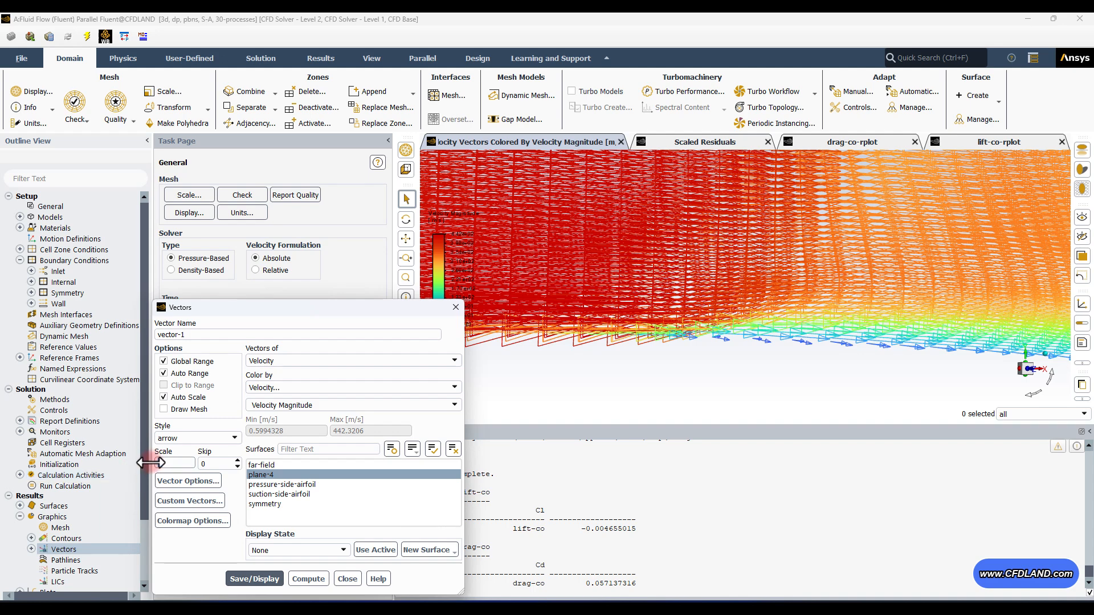
type("7")
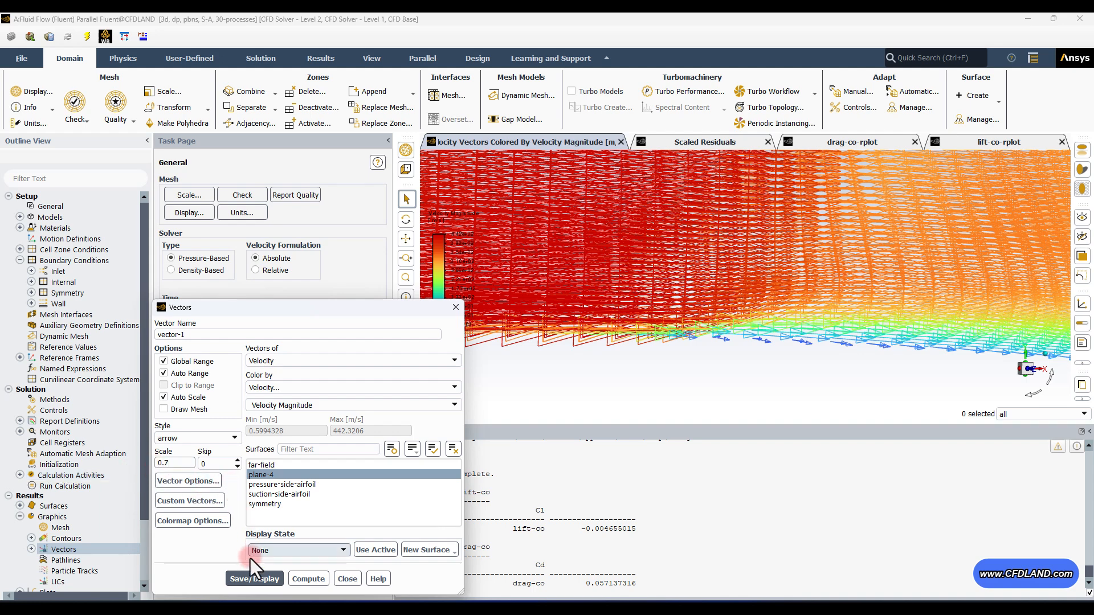
left_click(251, 578)
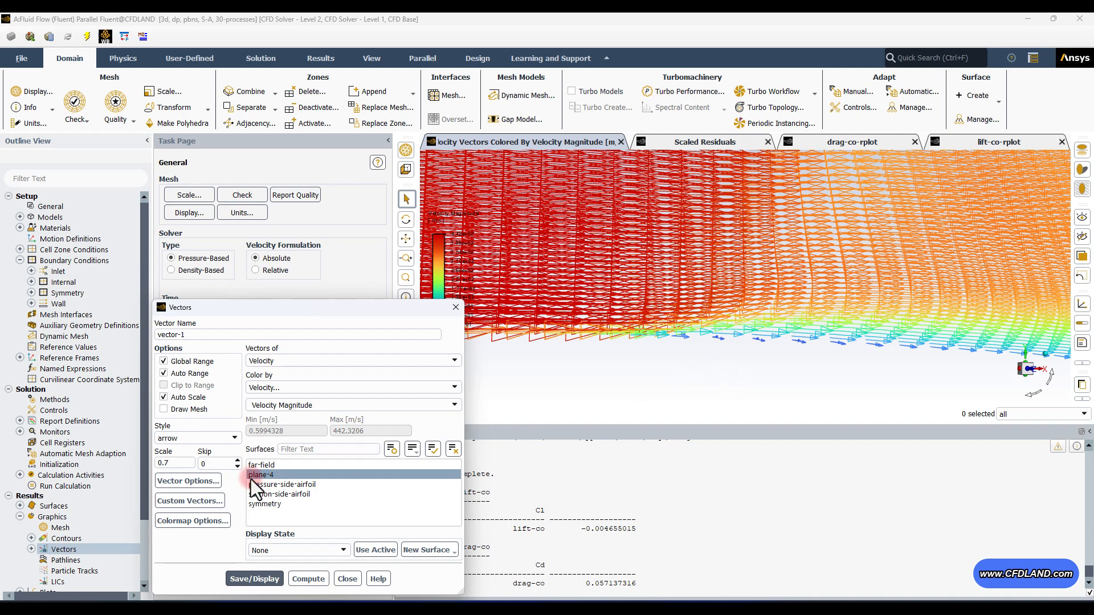
- Reduce the vector scale to 0.5 and redisplay the velocity vectors
left_click(174, 462)
type("0")
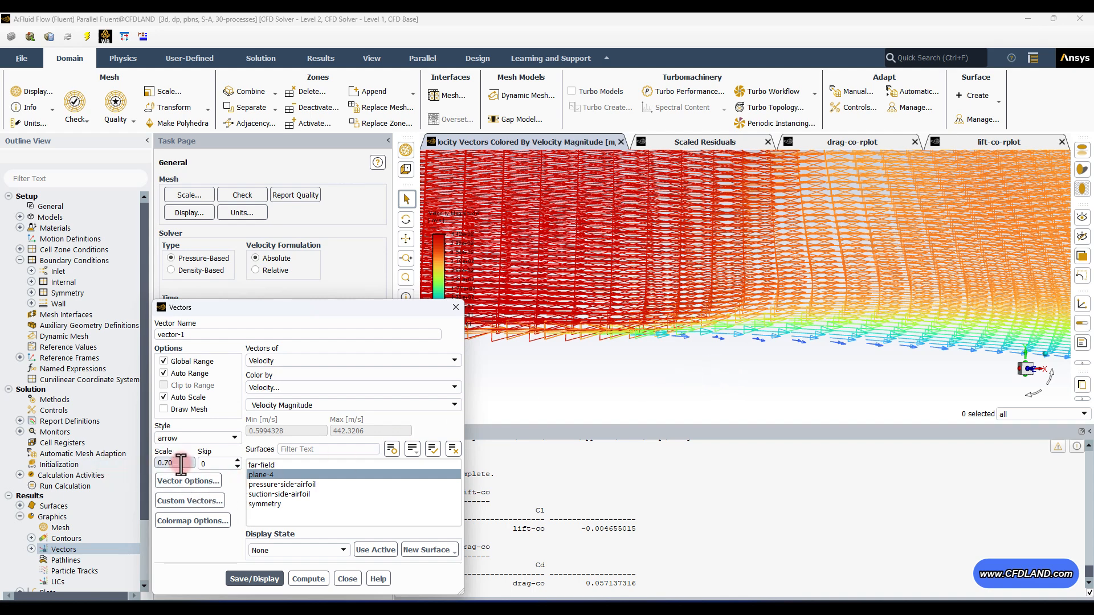
key("BackSpace")
key("BackSpace")
type("5")
left_click(250, 579)
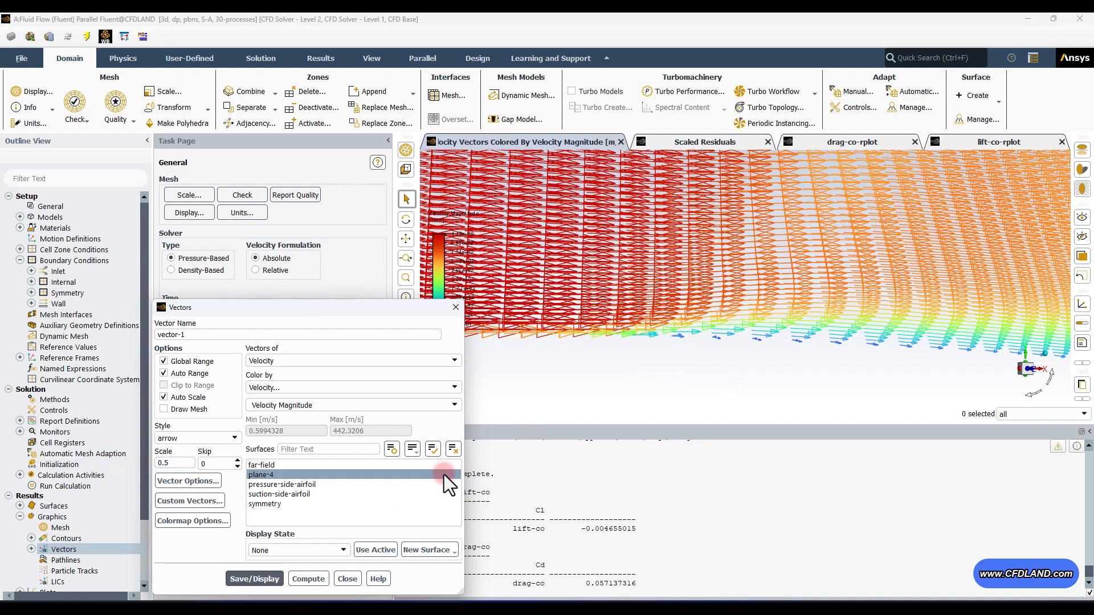
- Inspect the velocity vectors along the airfoil's upper surface around the shock and close the vector settings
mouse_move(647, 337)
left_mouse_down()
mouse_move(647, 293)
mouse_move(750, 320)
mouse_move(706, 343)
mouse_move(637, 350)
left_mouse_up()
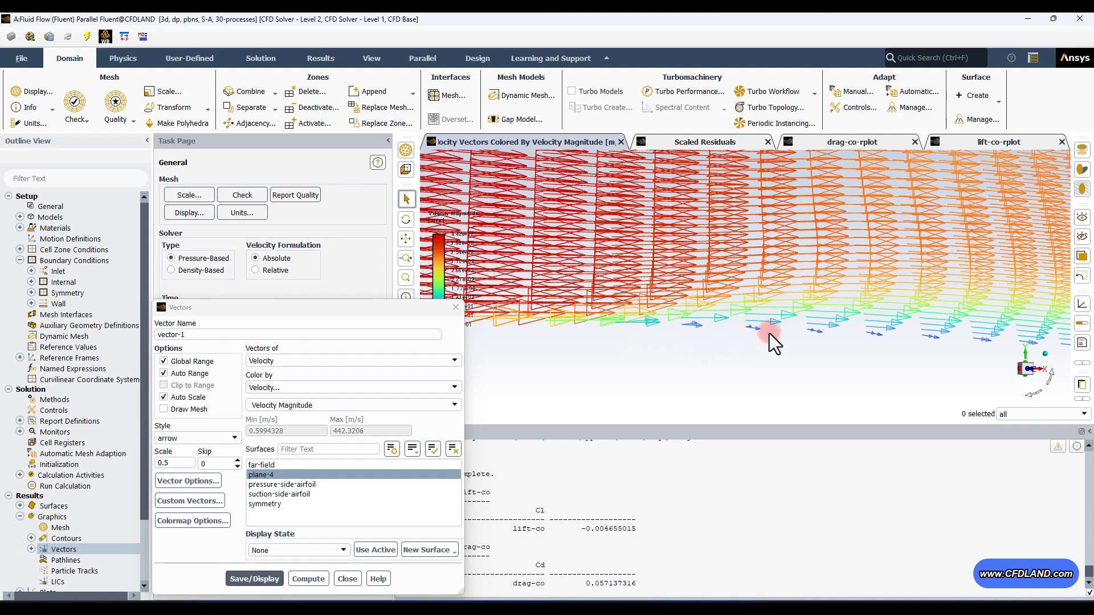
left_click_drag(778, 340, 773, 301)
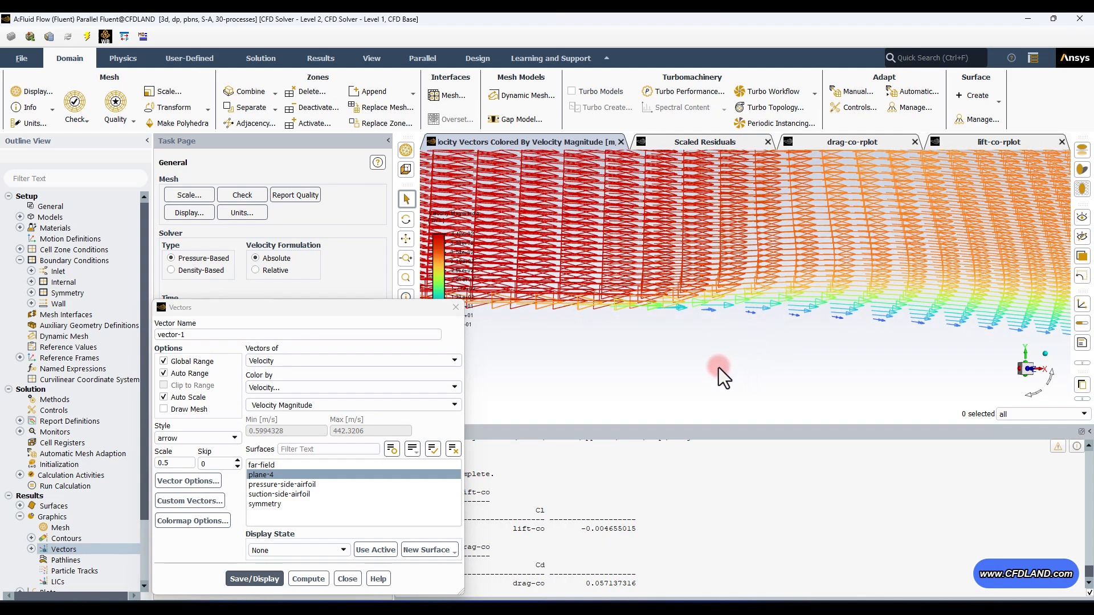
mouse_move(718, 367)
left_mouse_down()
mouse_move(719, 254)
mouse_move(728, 282)
left_mouse_up()
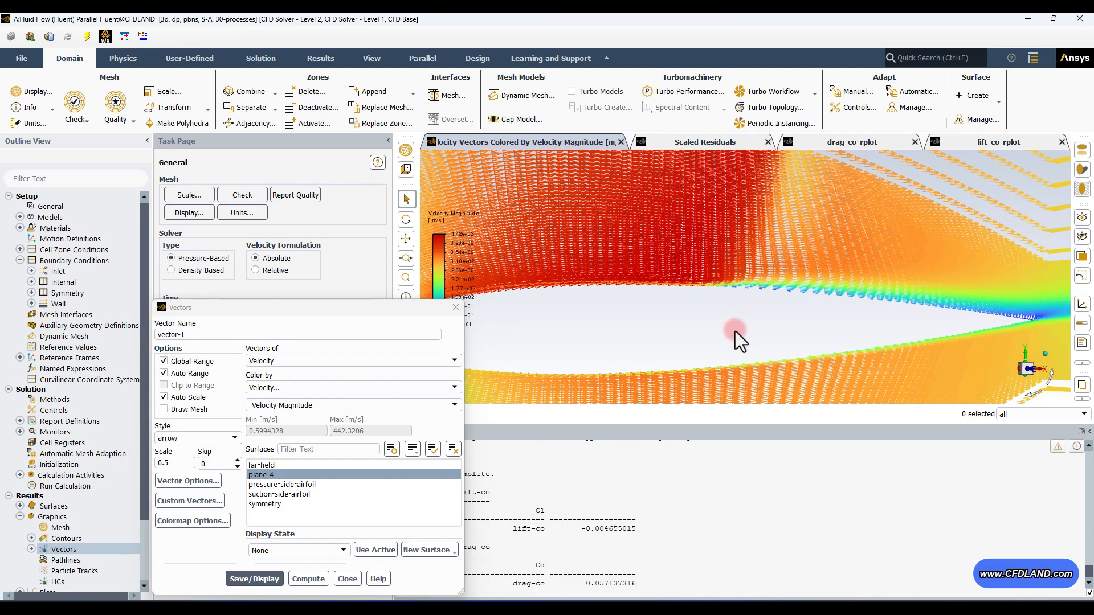
mouse_move(740, 341)
left_mouse_down()
mouse_move(735, 275)
mouse_move(723, 342)
mouse_move(484, 422)
left_mouse_up()
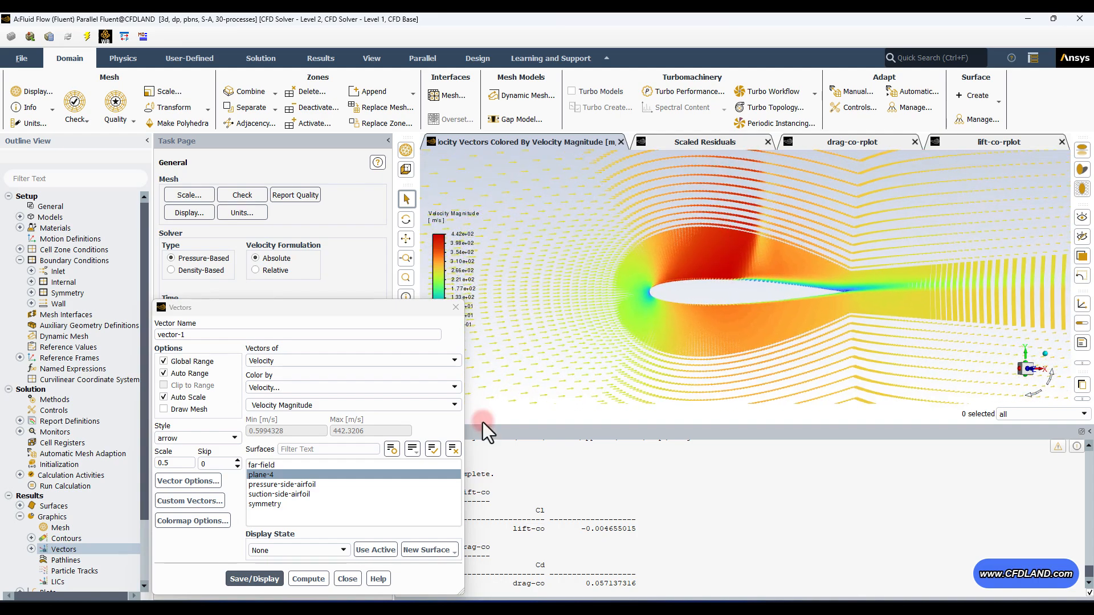
left_click(346, 579)
- Display the mesh faces of both airfoil sides and the symmetry surface, adding far-field to the display
left_click(67, 205)
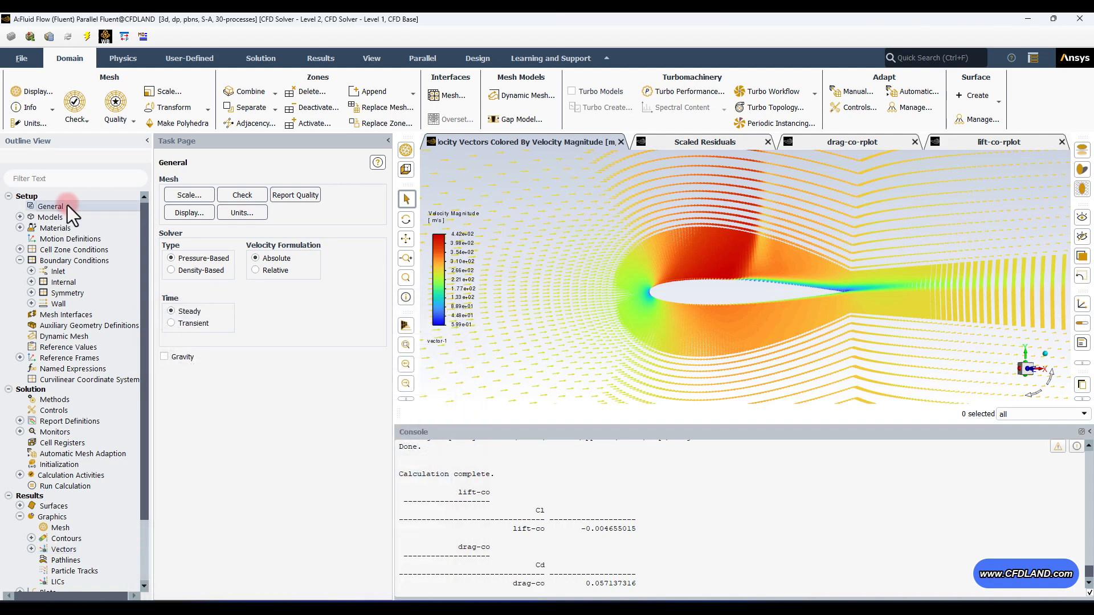
left_click(205, 213)
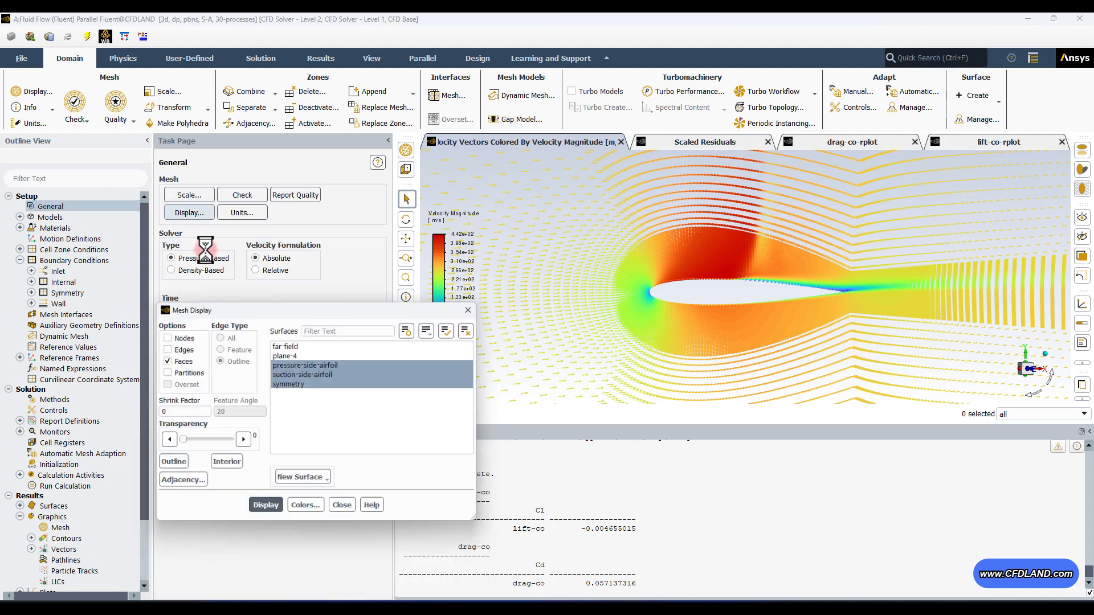
left_click(265, 509)
left_click(1004, 354)
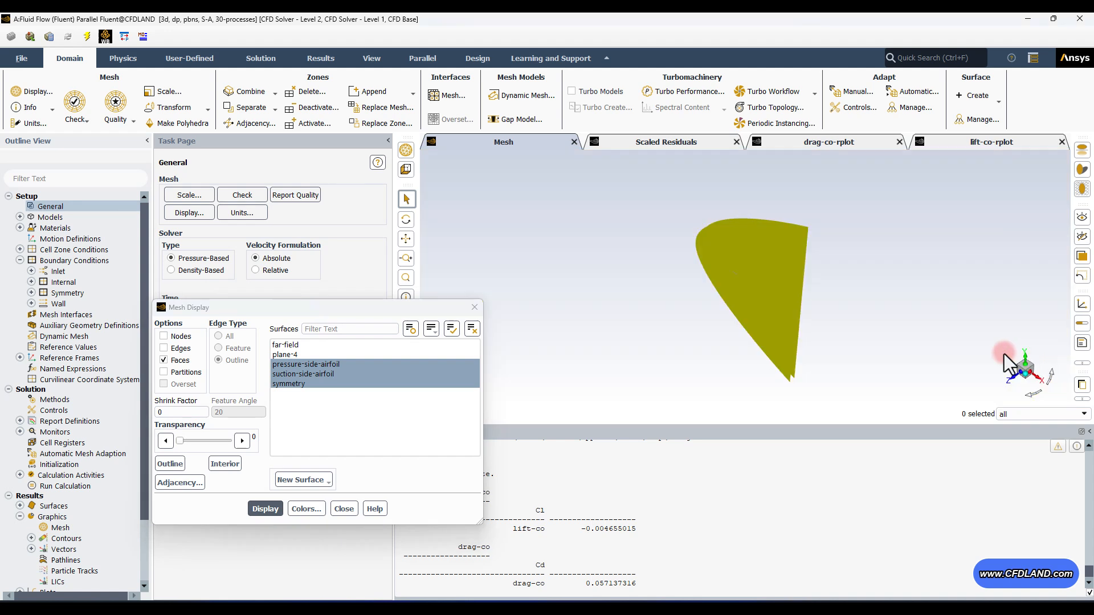
left_click(312, 346)
left_click(279, 508)
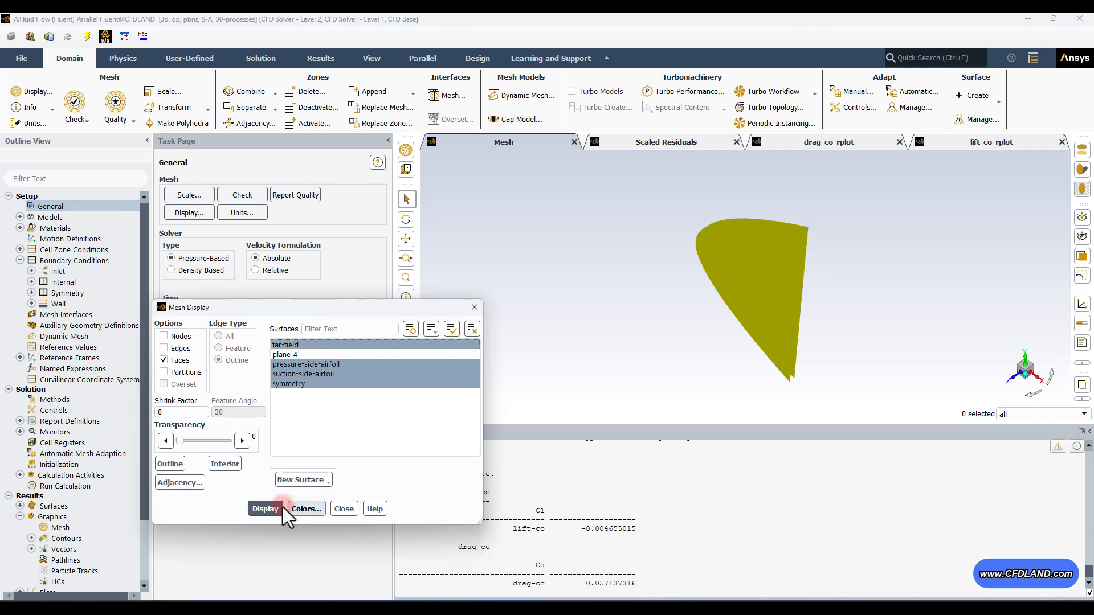
left_click(344, 509)
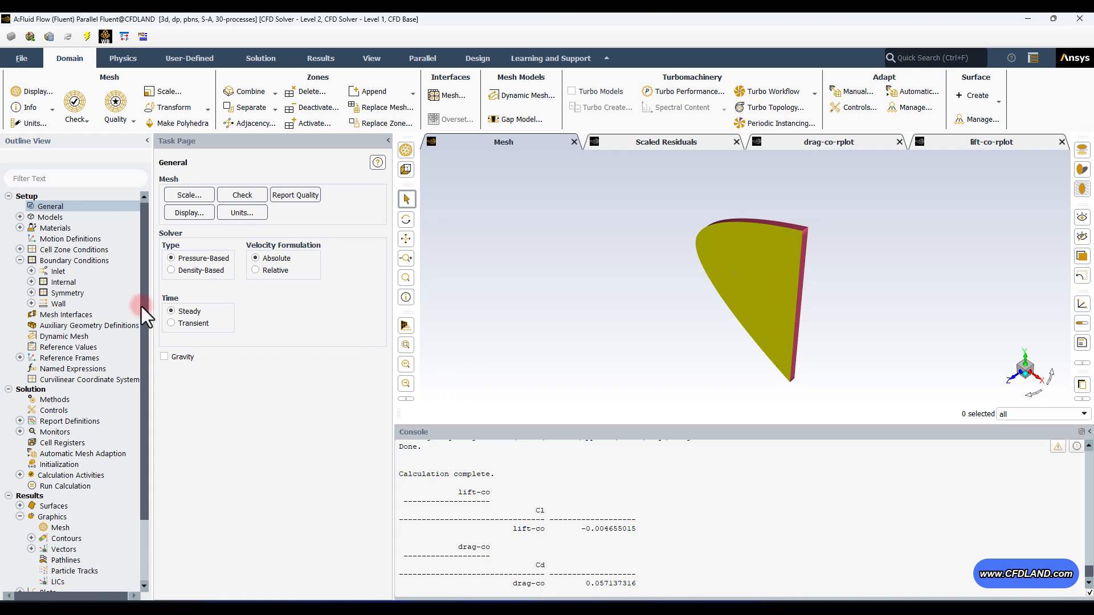
- Display only the pressure-side-airfoil and suction-side-airfoil mesh faces and fit them to the view
left_click(216, 217)
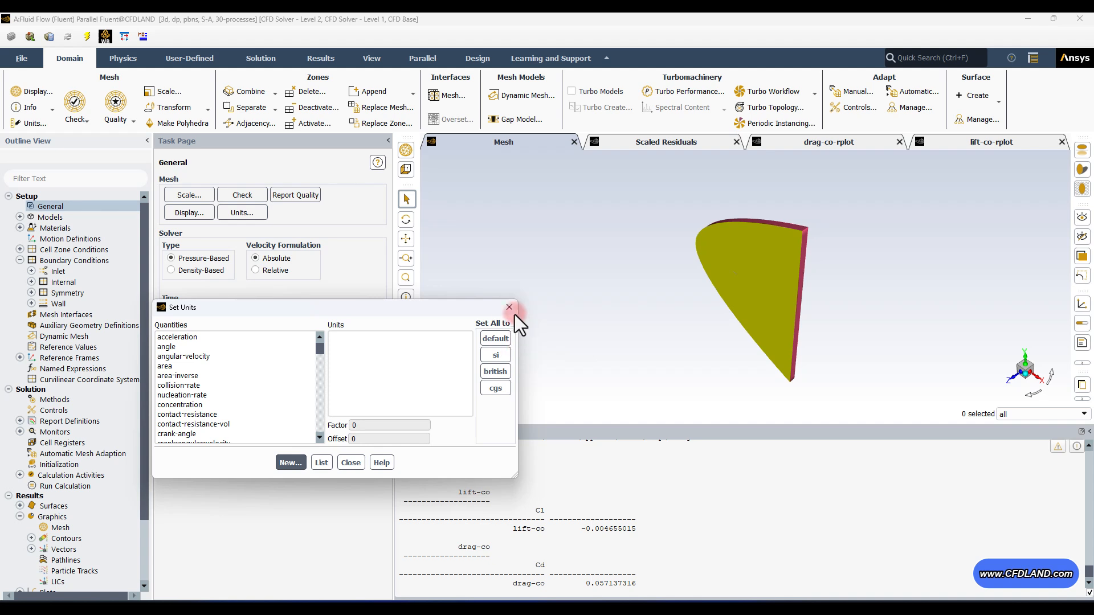
left_click(512, 313)
left_click(189, 212)
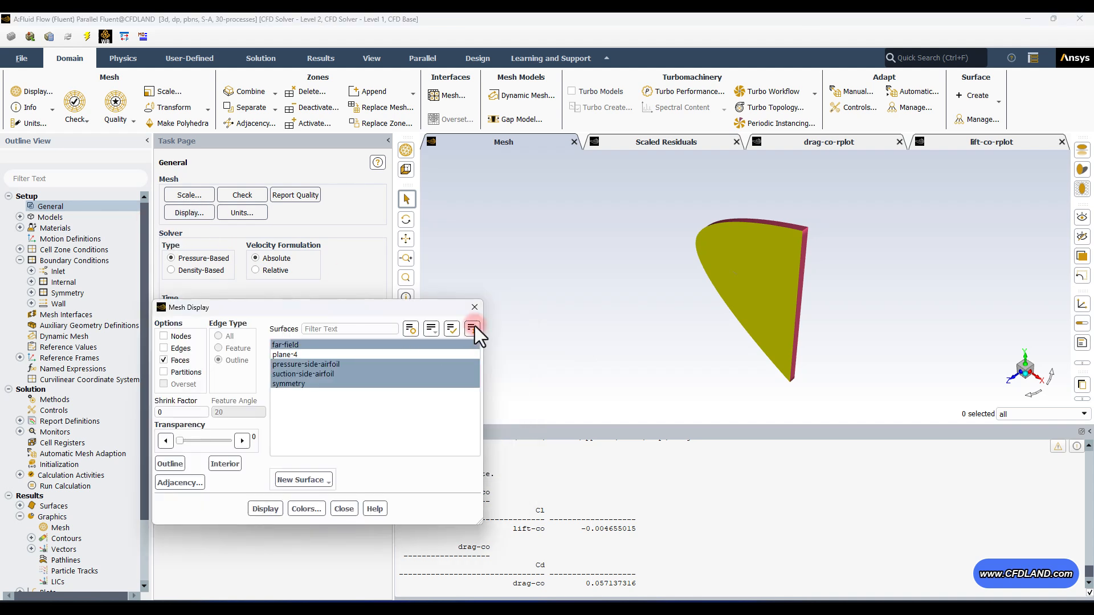
left_click(471, 328)
left_click(300, 367)
left_click(299, 376)
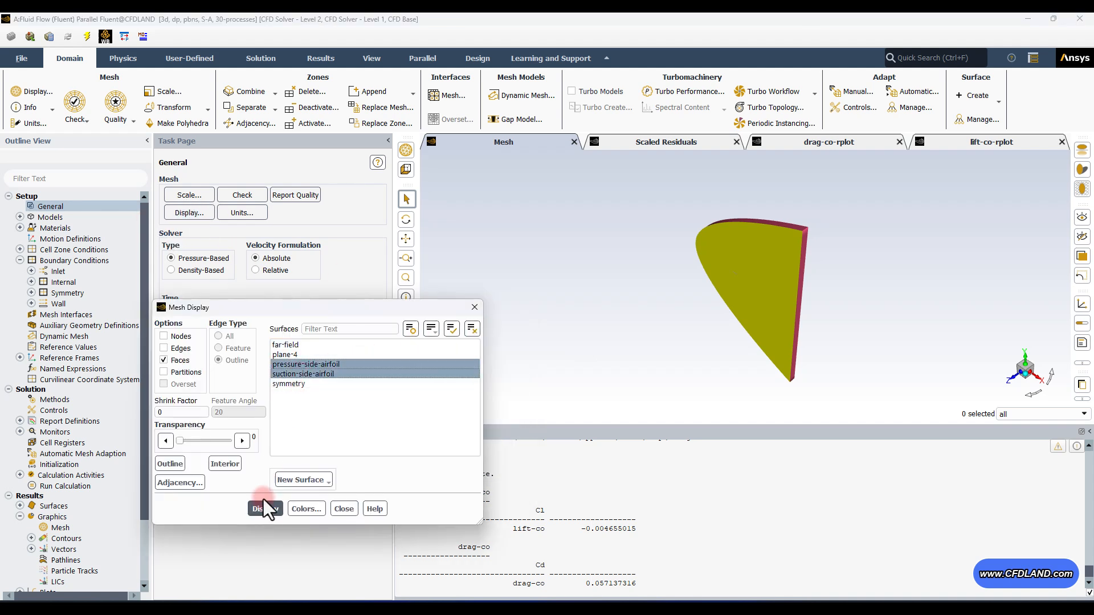
left_click(264, 507)
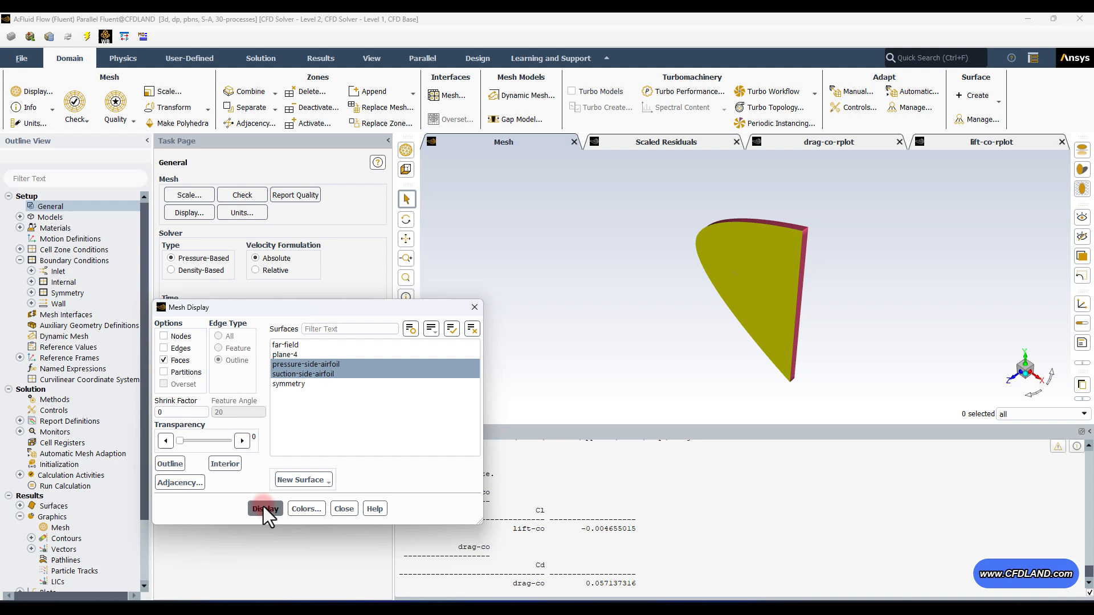
left_click(475, 308)
left_click(406, 344)
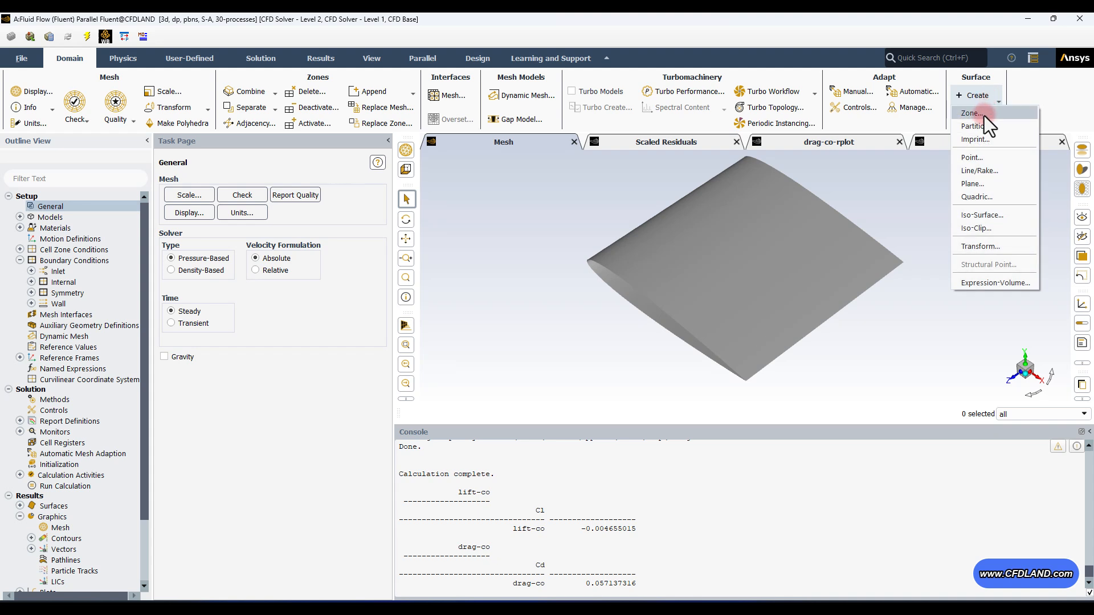
- Start a new iso-surface of constant mesh Z-Coordinate
left_click(1005, 220)
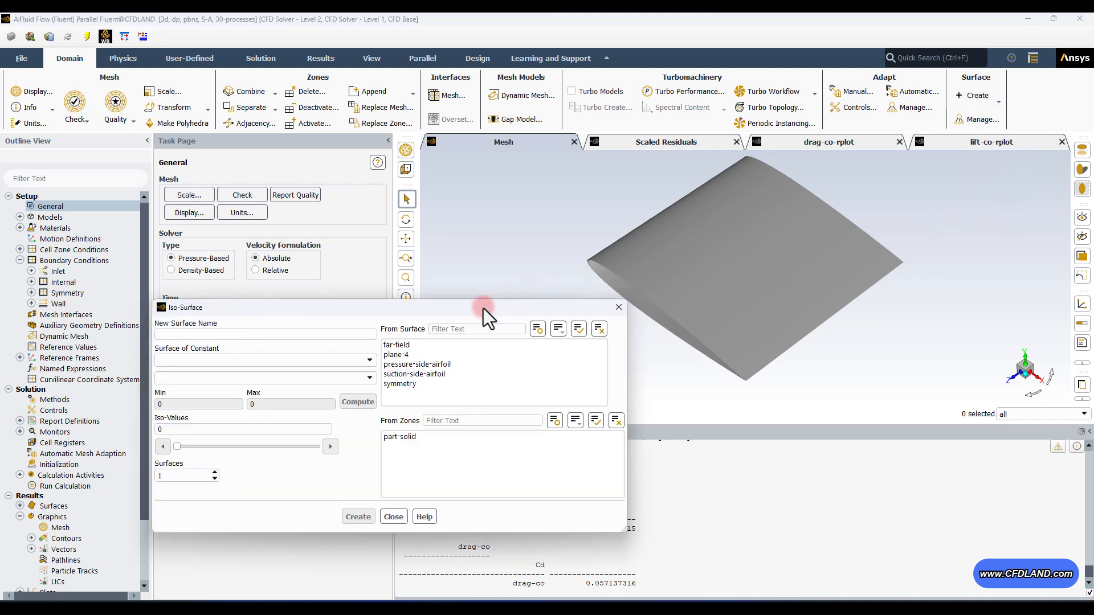
left_click_drag(483, 309, 365, 252)
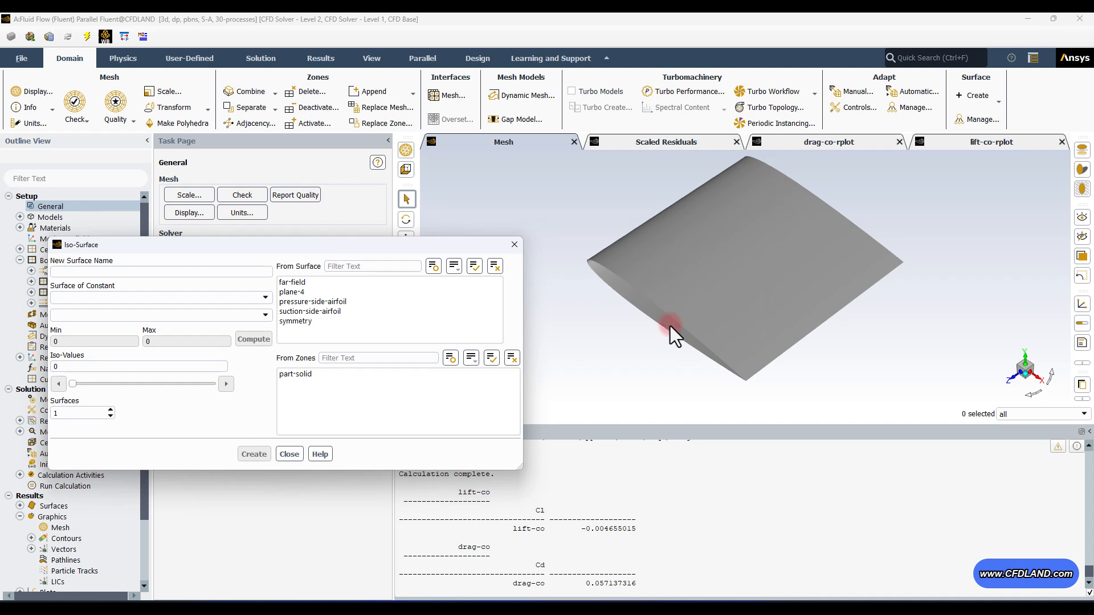
left_click(89, 301)
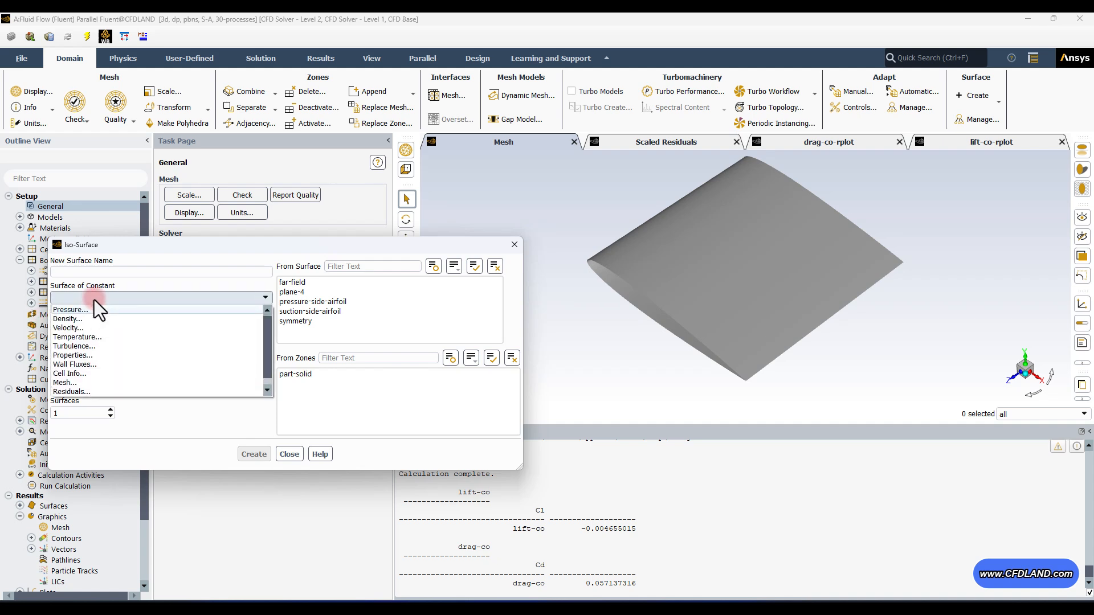
left_click(74, 382)
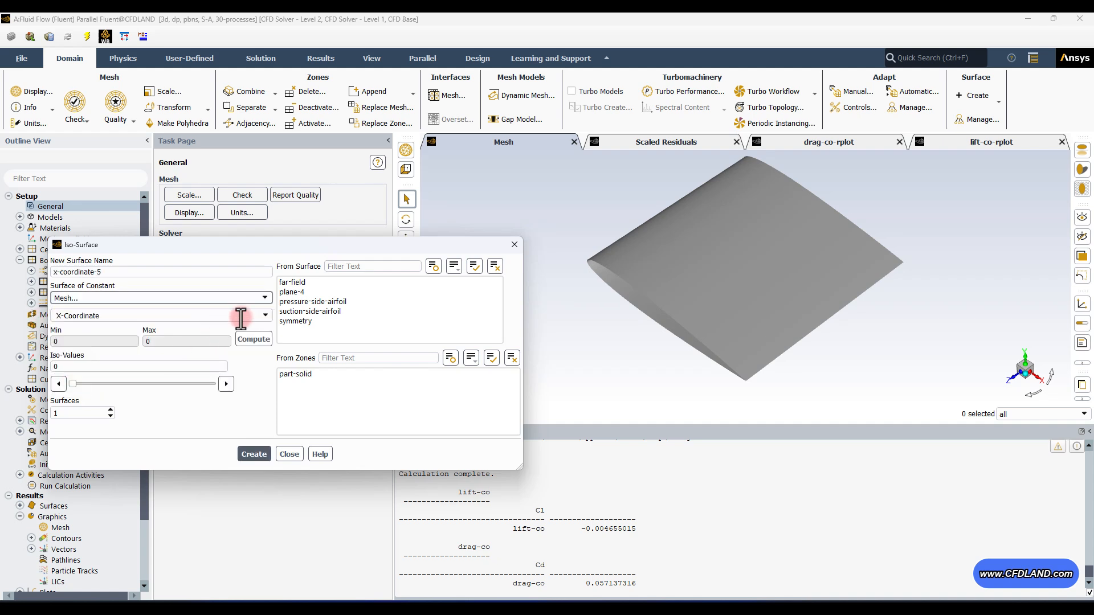
left_click(264, 315)
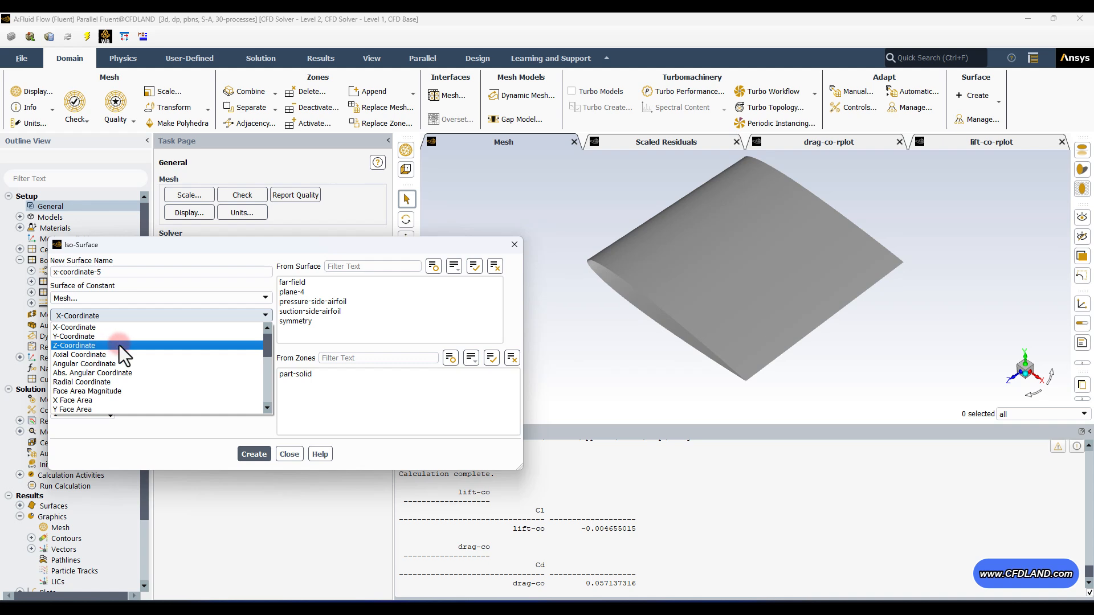
left_click(118, 345)
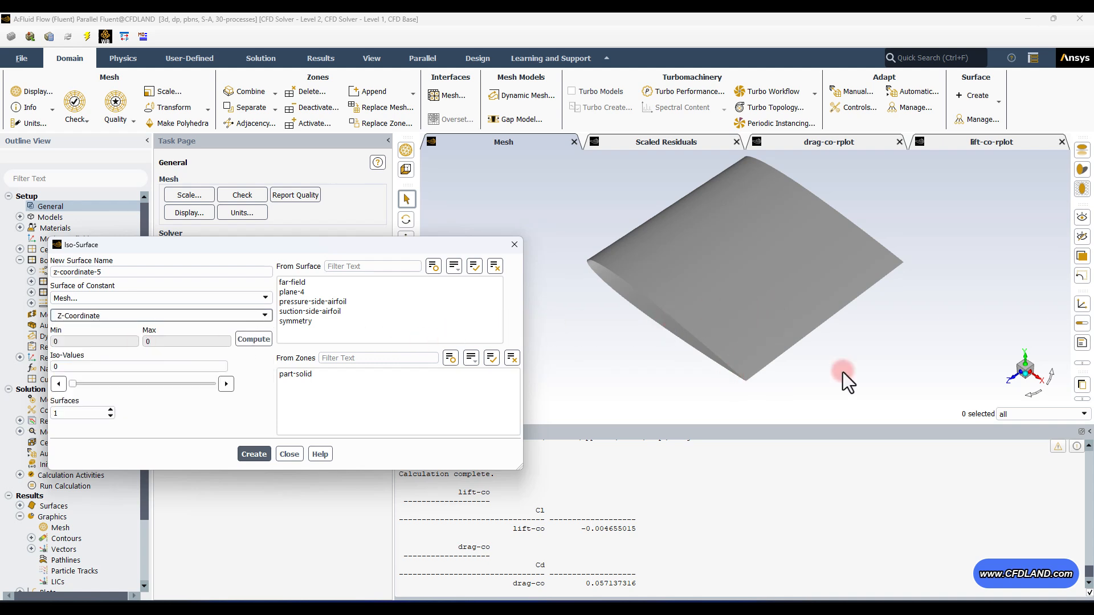
- Select the pressure-side-airfoil surface and the part-solid zone for the iso-surface and compute its Z-coordinate range
left_click(313, 304)
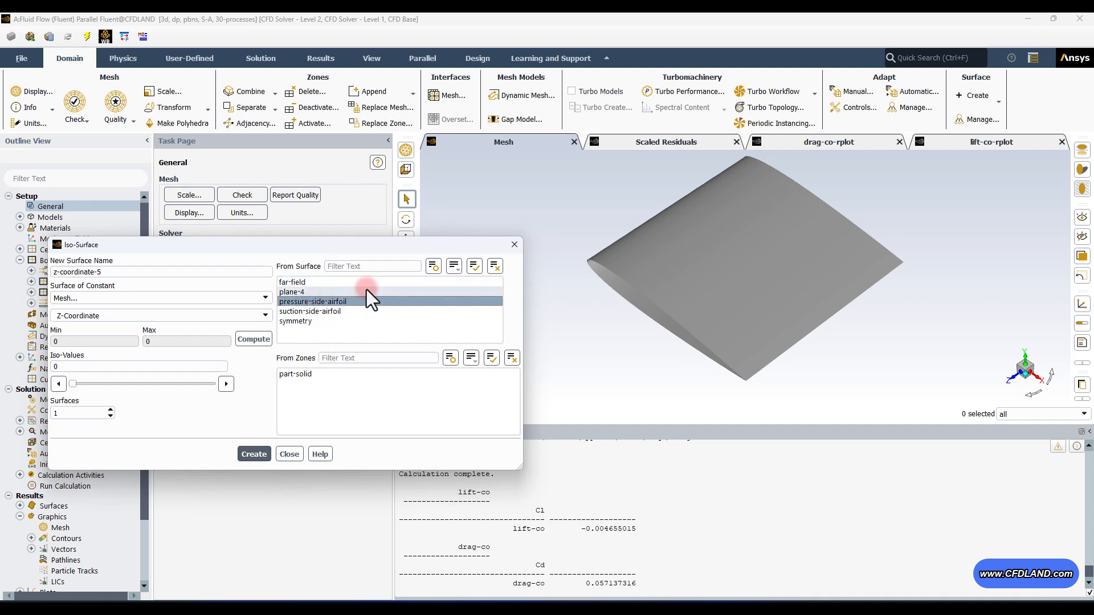
left_click(299, 378)
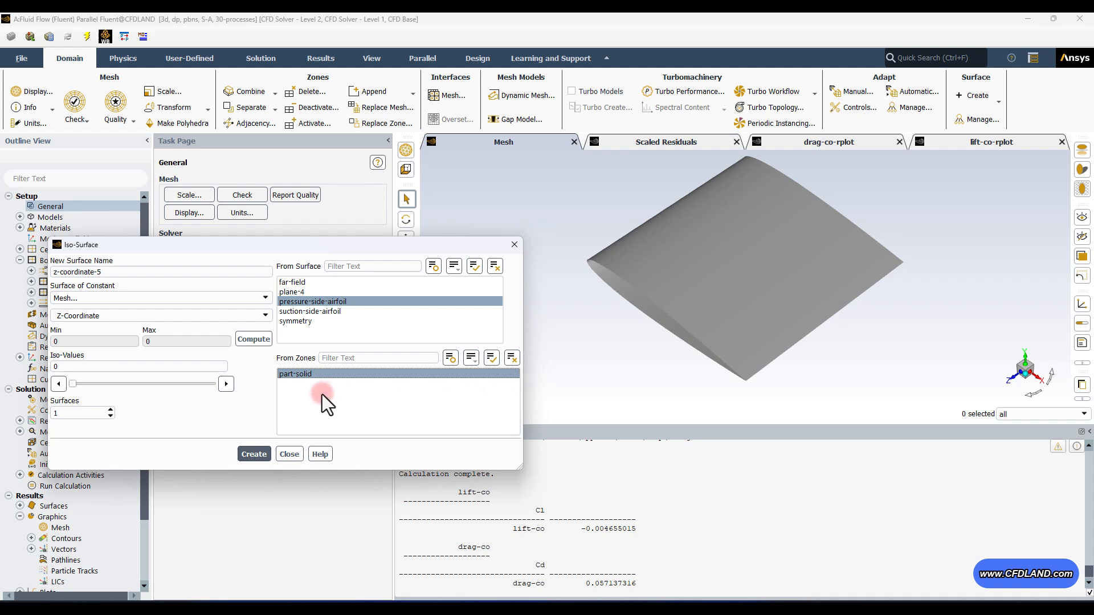
left_click(253, 340)
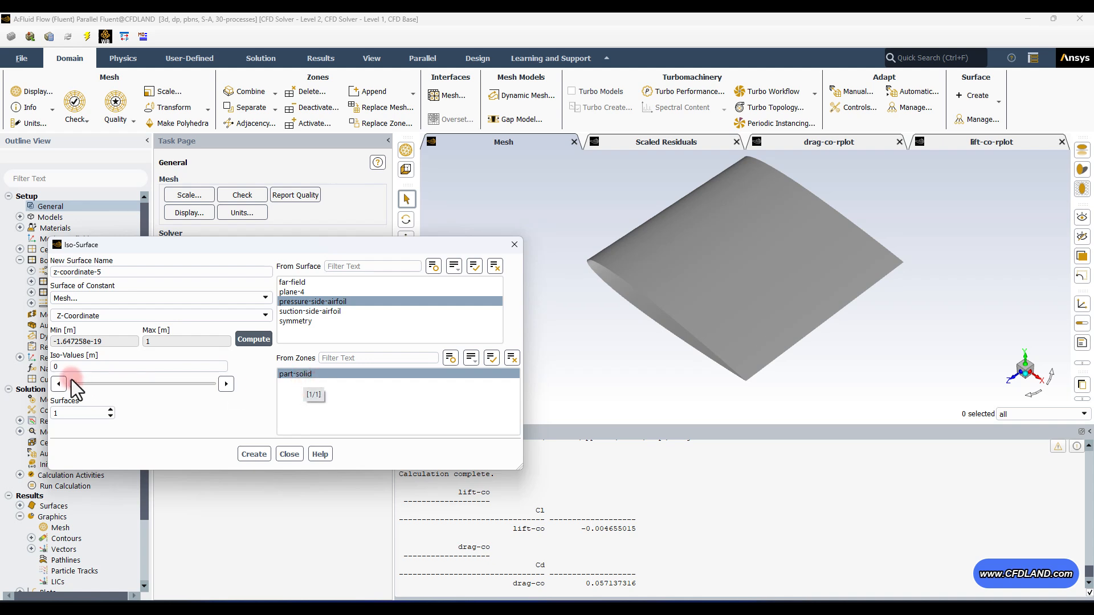
- Set the iso-value to about 0.473 m so the section line lies near mid-span of the airfoil
left_click_drag(71, 379, 177, 385)
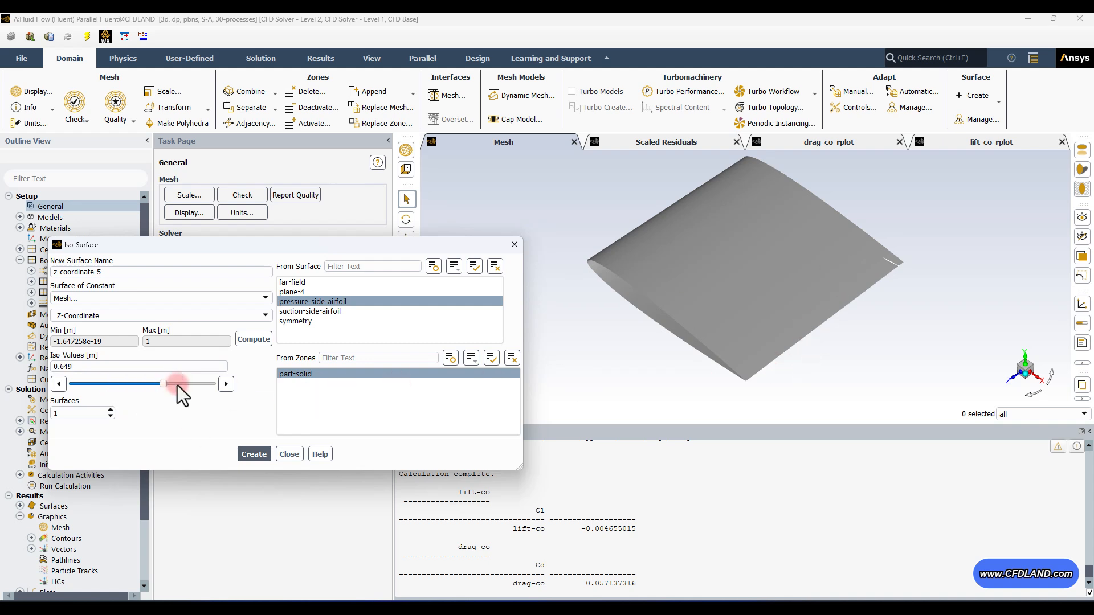
left_click_drag(654, 334, 739, 305)
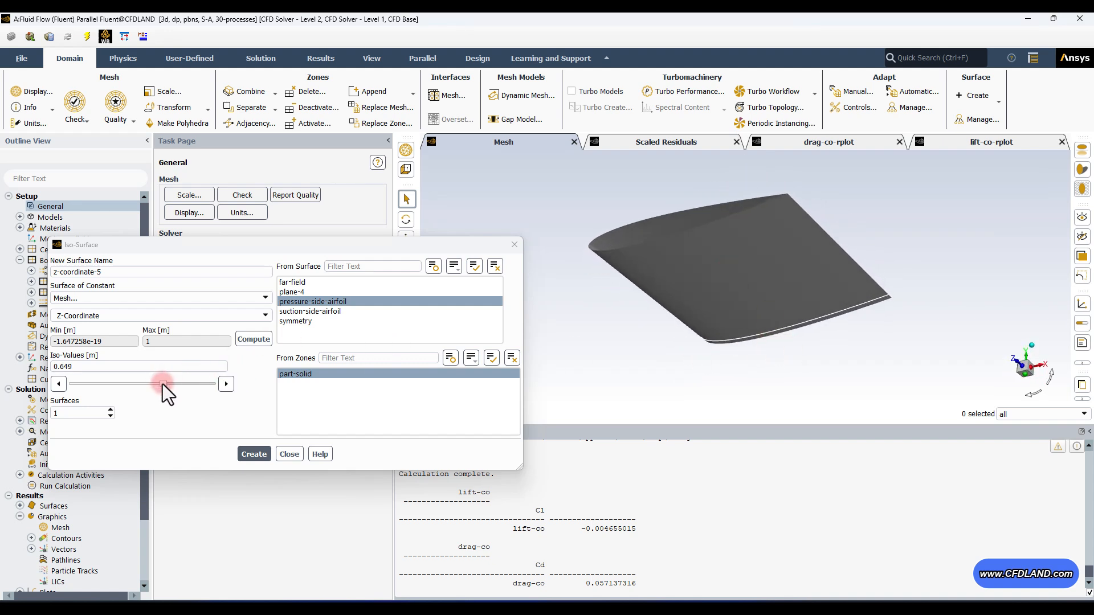
left_click_drag(162, 385, 138, 385)
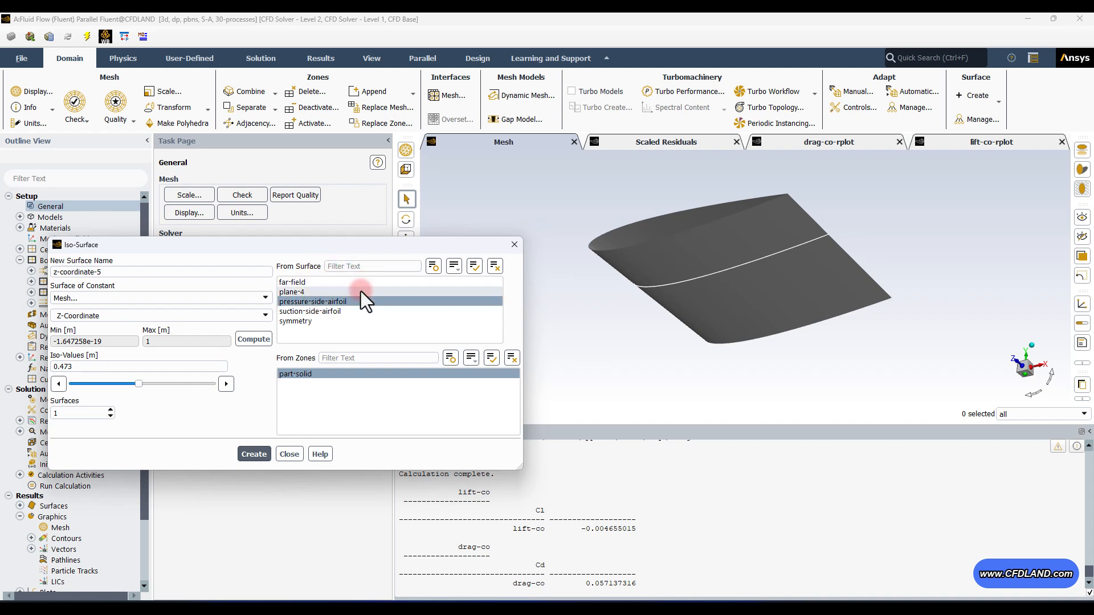
- Set the iso-value to 0.5 m, name the surface pres-line and create it from the pressure-side airfoil
left_click_drag(122, 366, 53, 367)
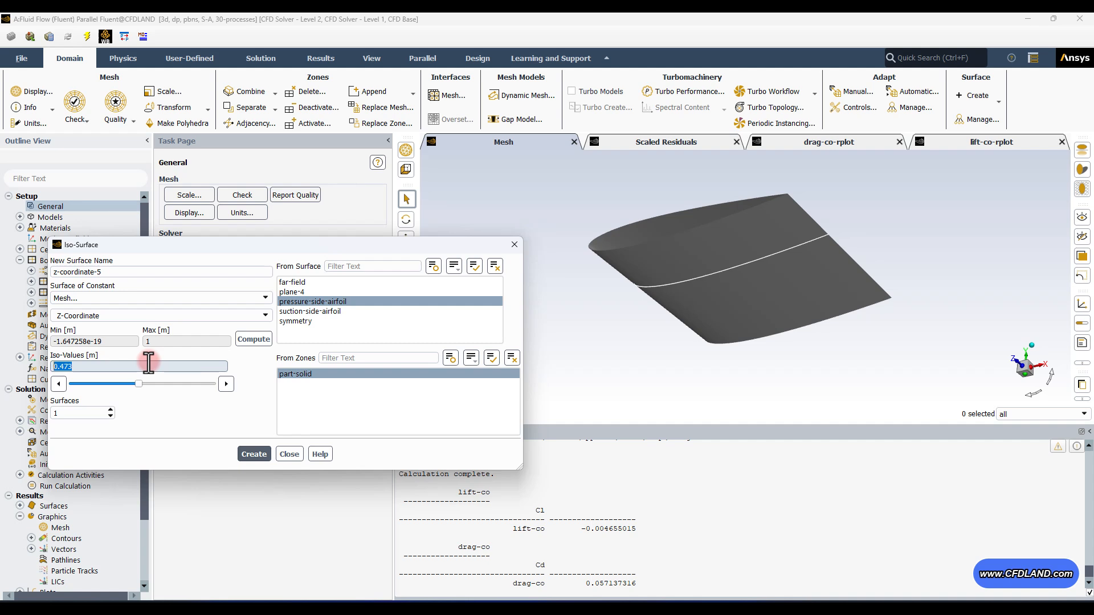
type("0.5")
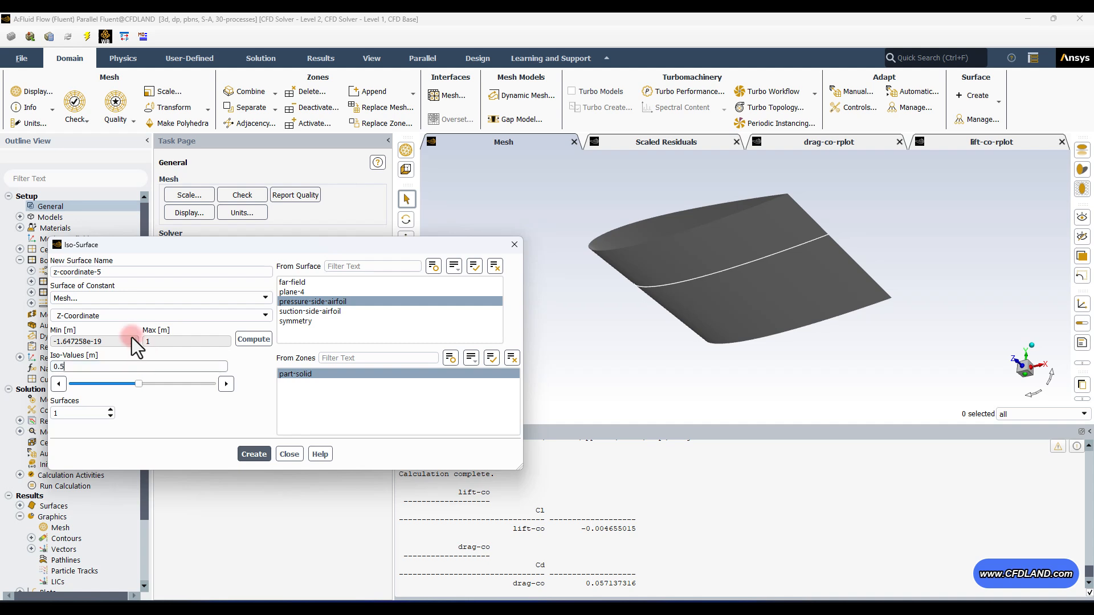
left_click_drag(57, 272, 277, 272)
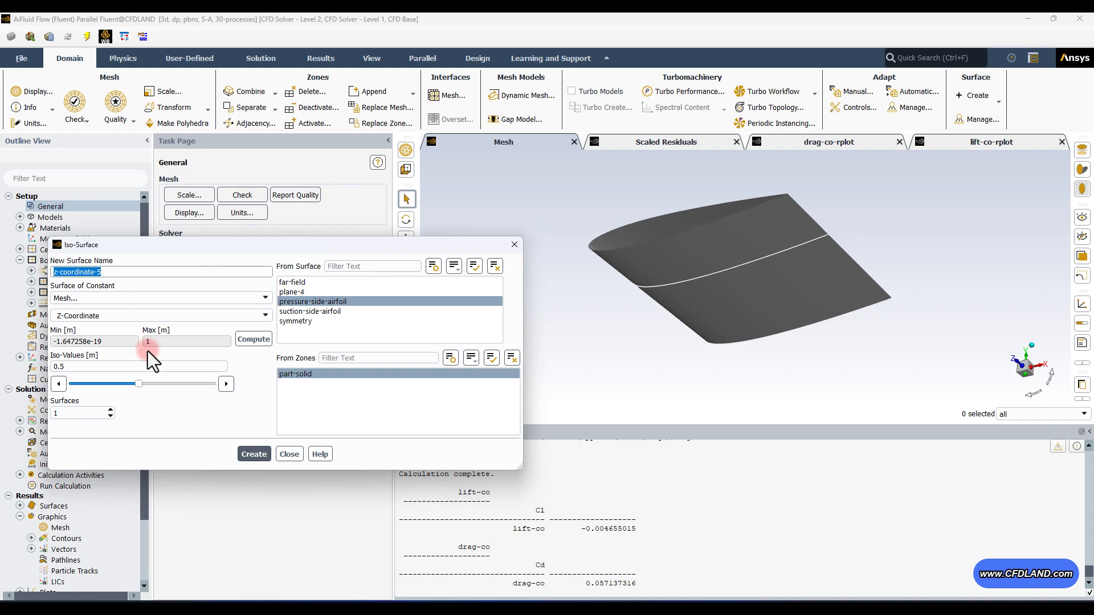
type("pres-line")
left_click(252, 454)
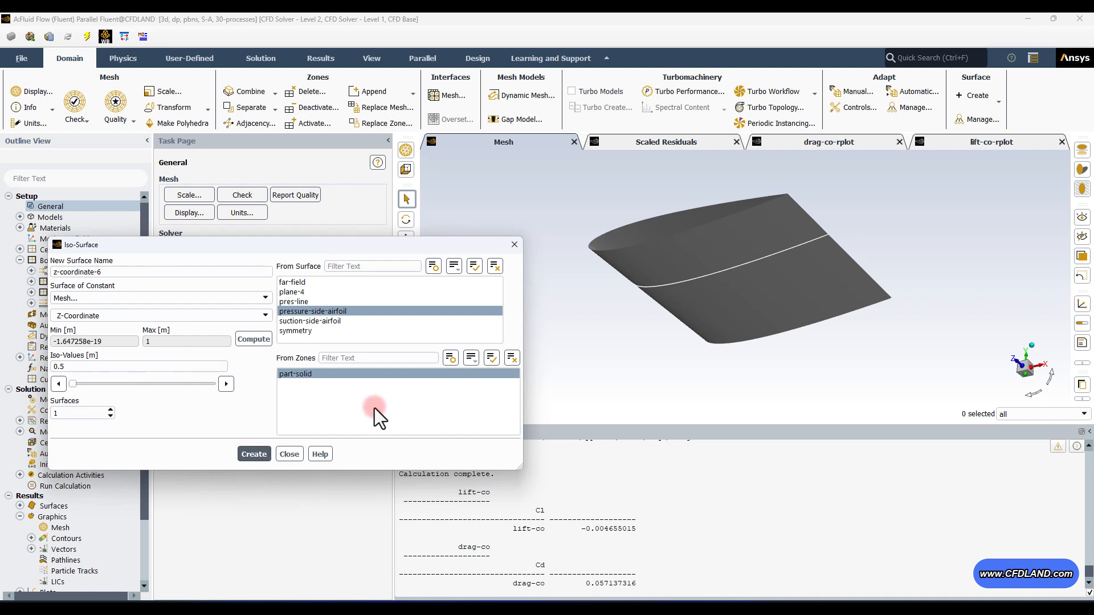
- Make suction-side-airfoil the only source surface for the next Z-coordinate iso-surface and turn the view to that side of the airfoil
left_click(494, 266)
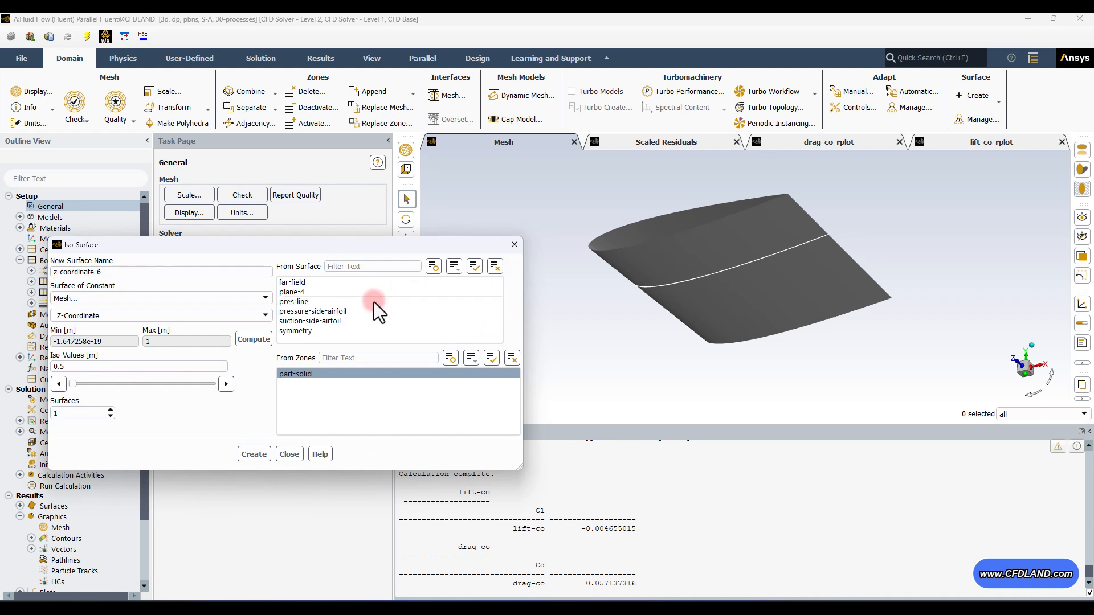
left_click(316, 322)
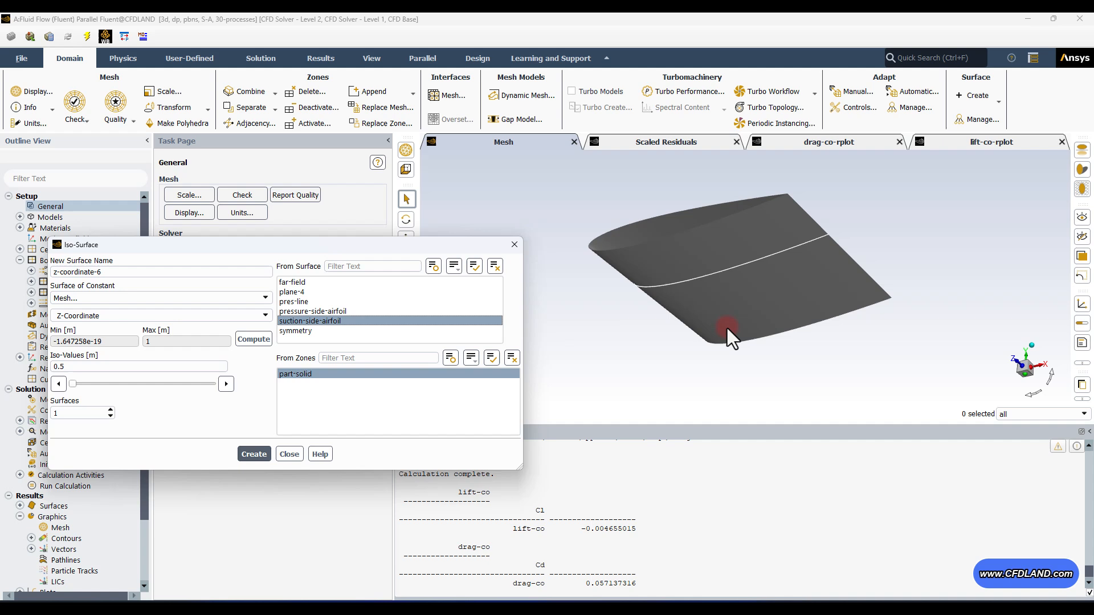
left_click(1031, 346)
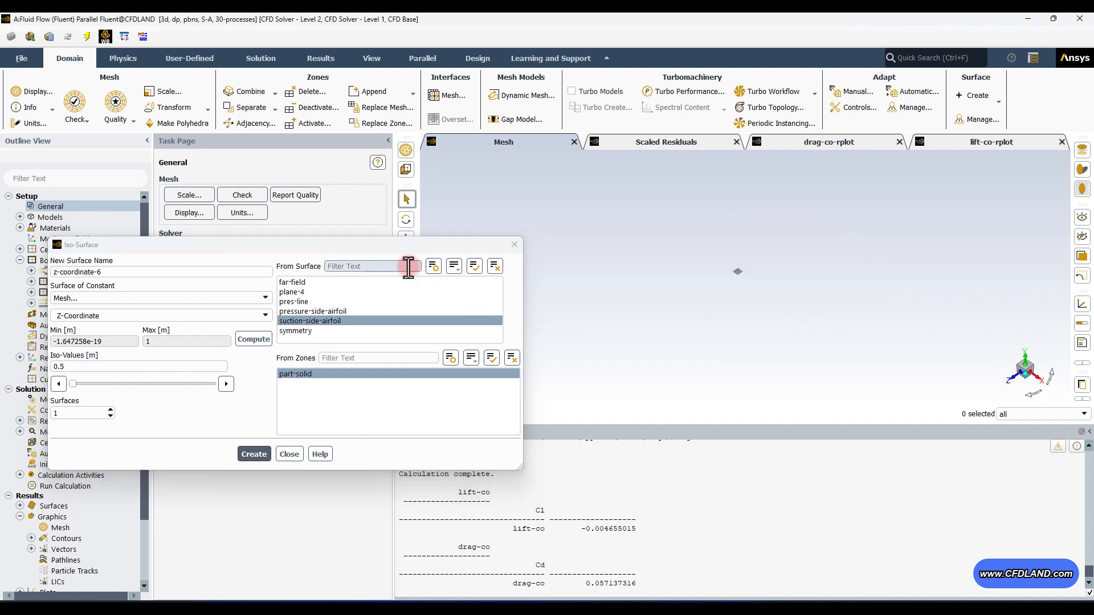
left_click_drag(319, 245, 326, 193)
left_click(406, 349)
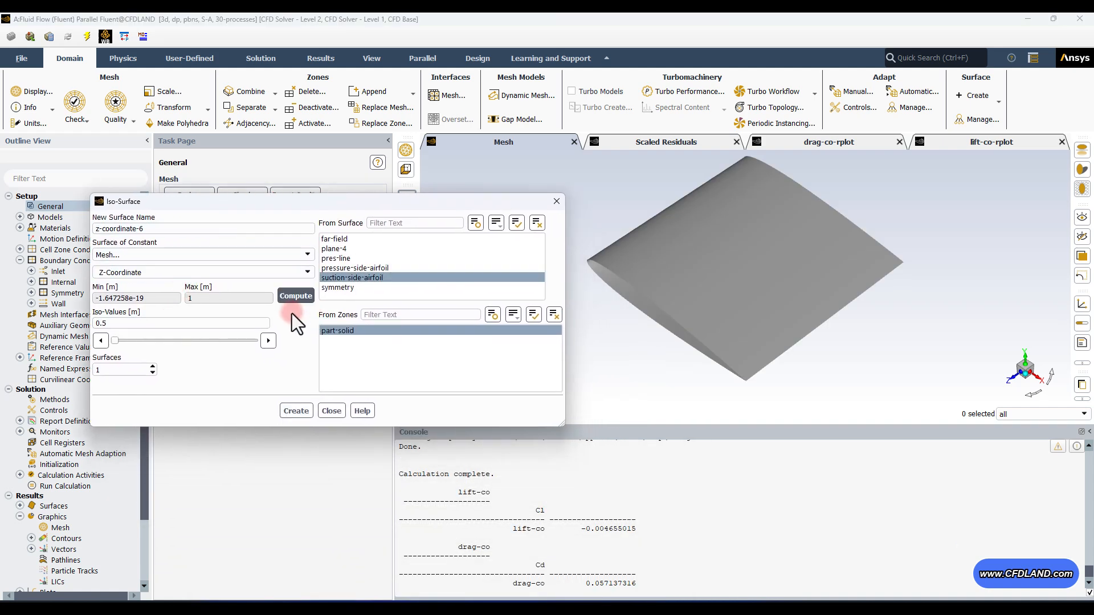
- Create the suction-side iso-surface at Z = 0.5 m with the name suc-line and finish iso-surface creation
left_click_drag(117, 341, 52, 330)
type("0.5")
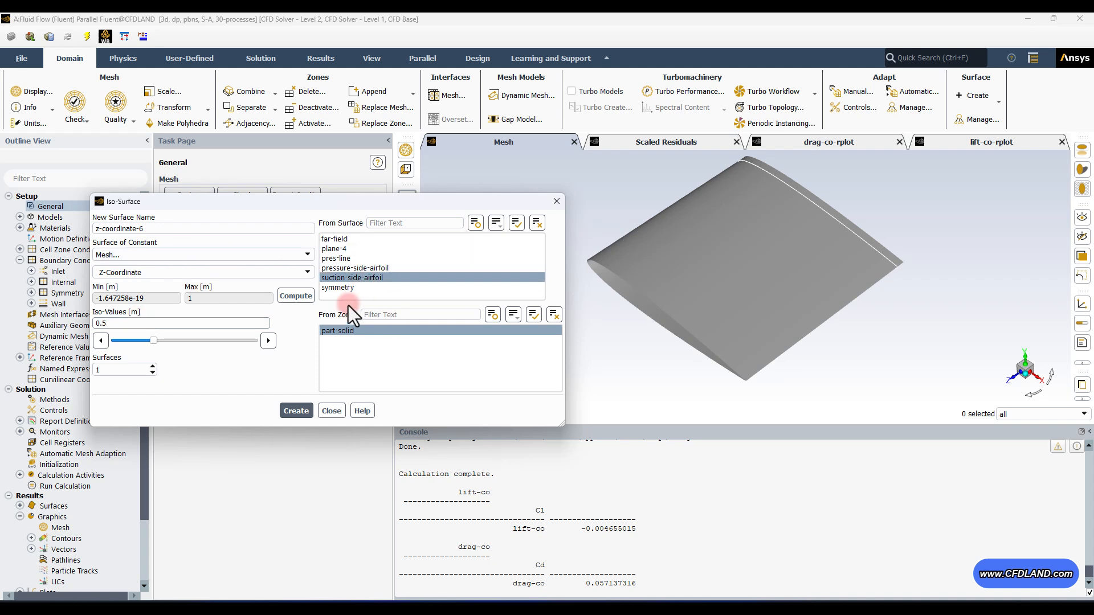
left_click_drag(165, 229, 62, 226)
type("s")
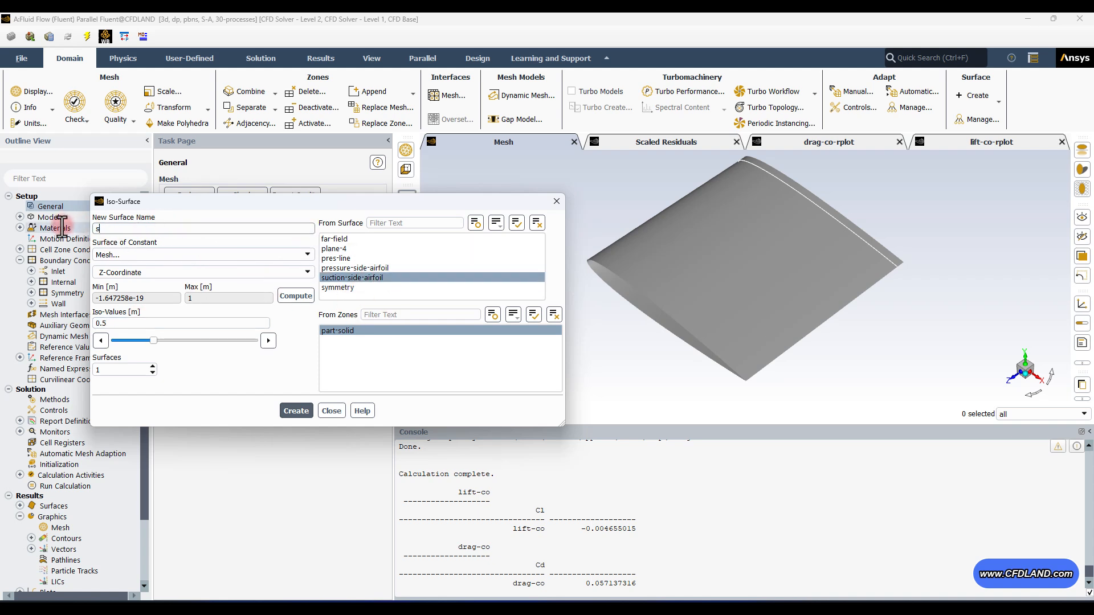
type("uc-line")
left_click(296, 409)
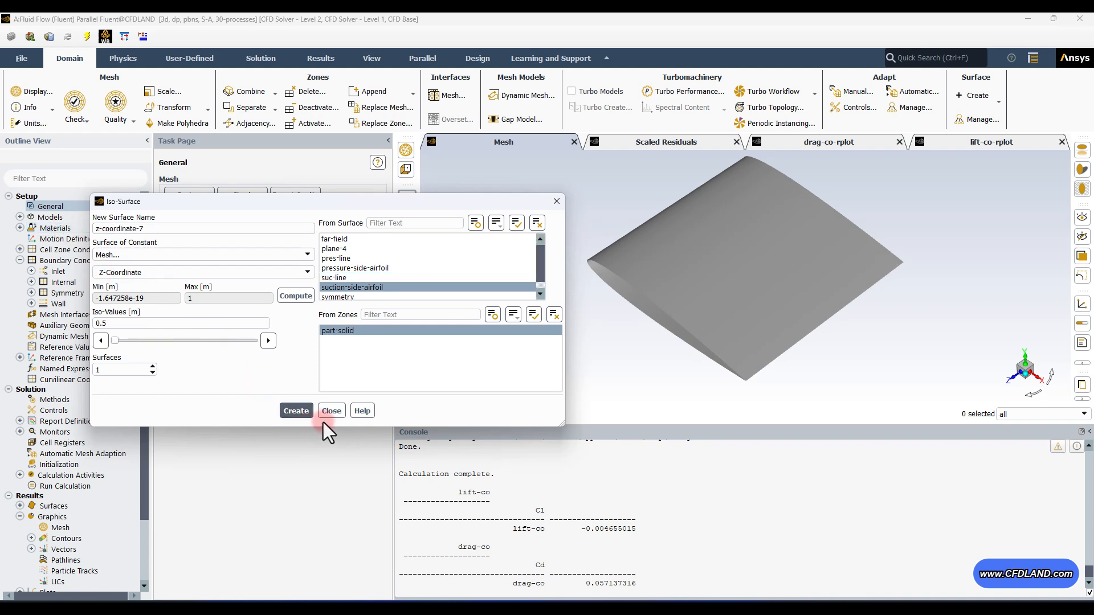
left_click(334, 412)
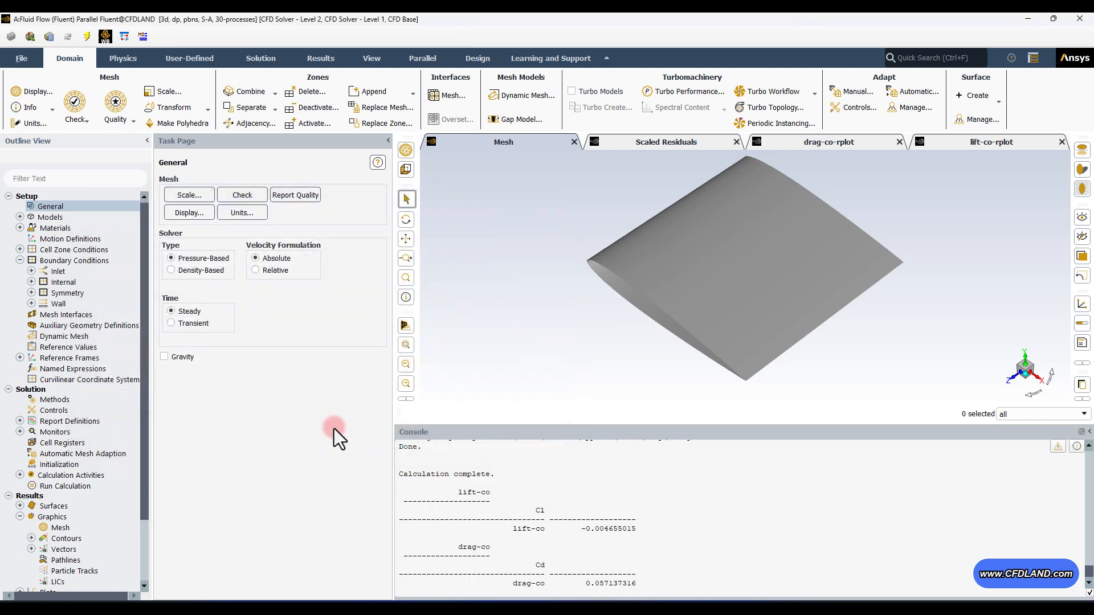
- Create an XY plot of static pressure along the X direction for the pres-line surface
left_click_drag(145, 421, 145, 463)
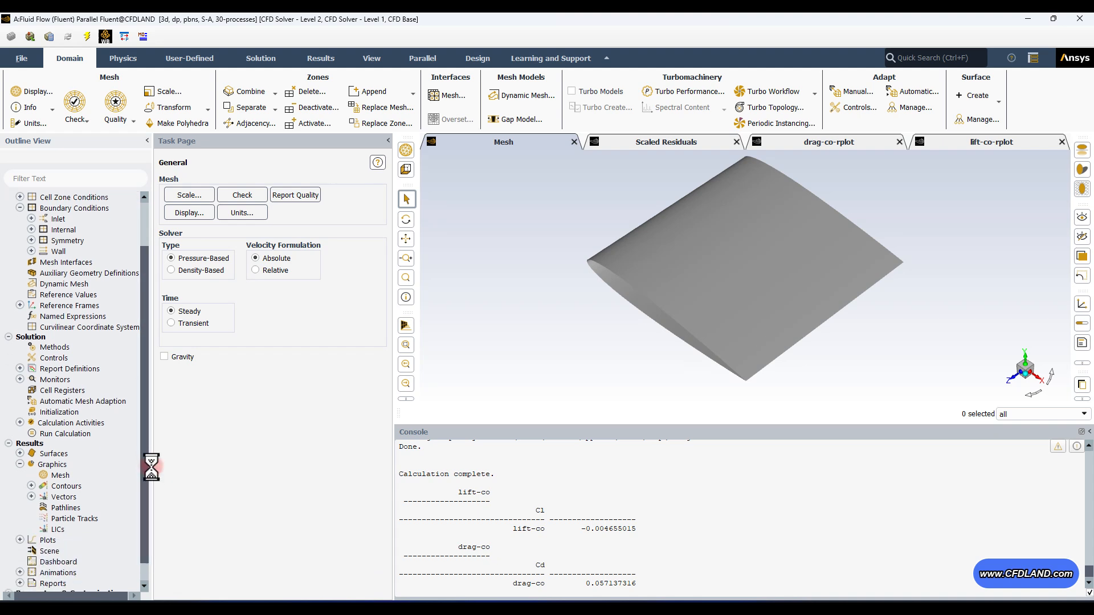
left_click(20, 540)
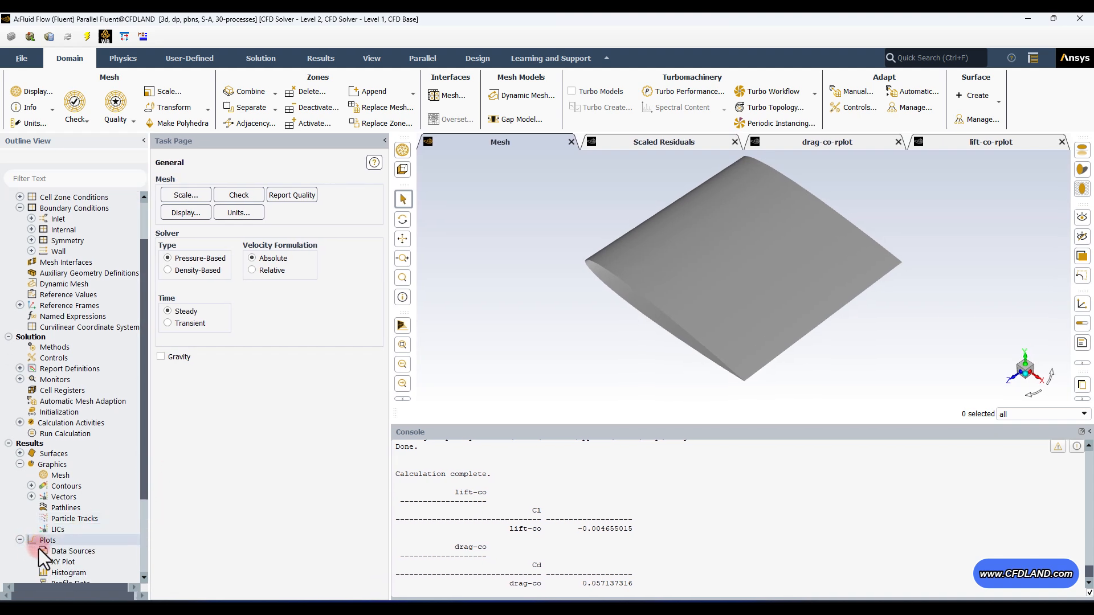
left_click(57, 561)
double_click(56, 560)
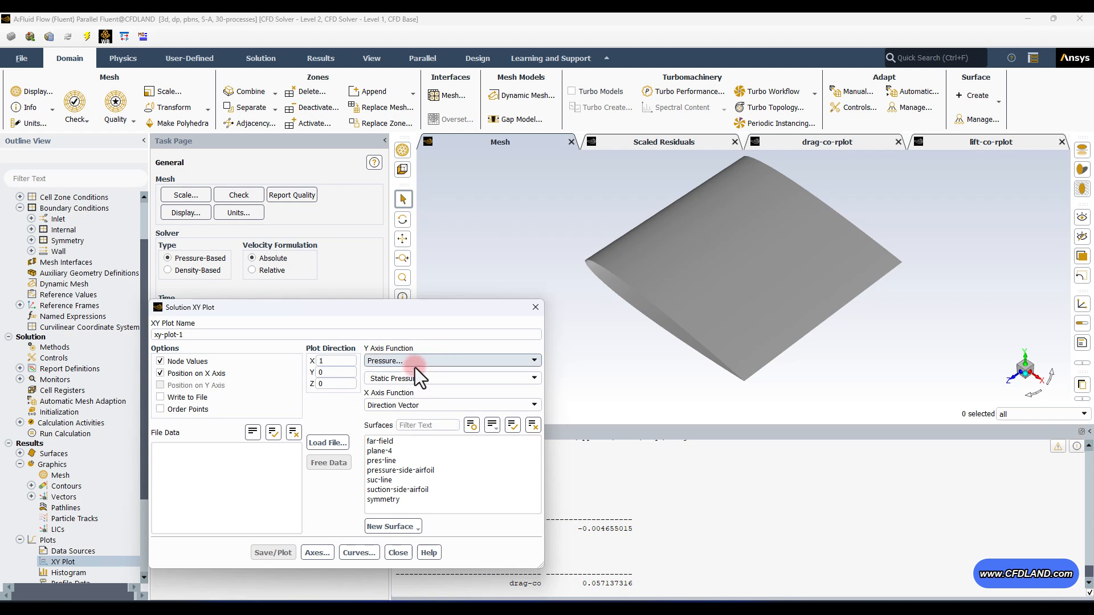
left_click(407, 427)
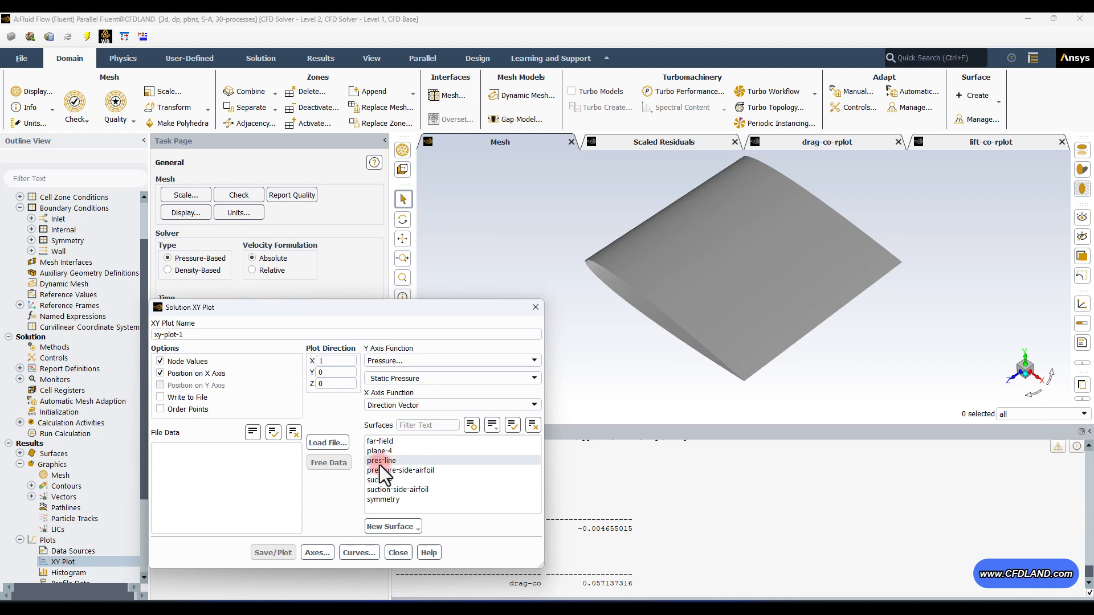
left_click(417, 461)
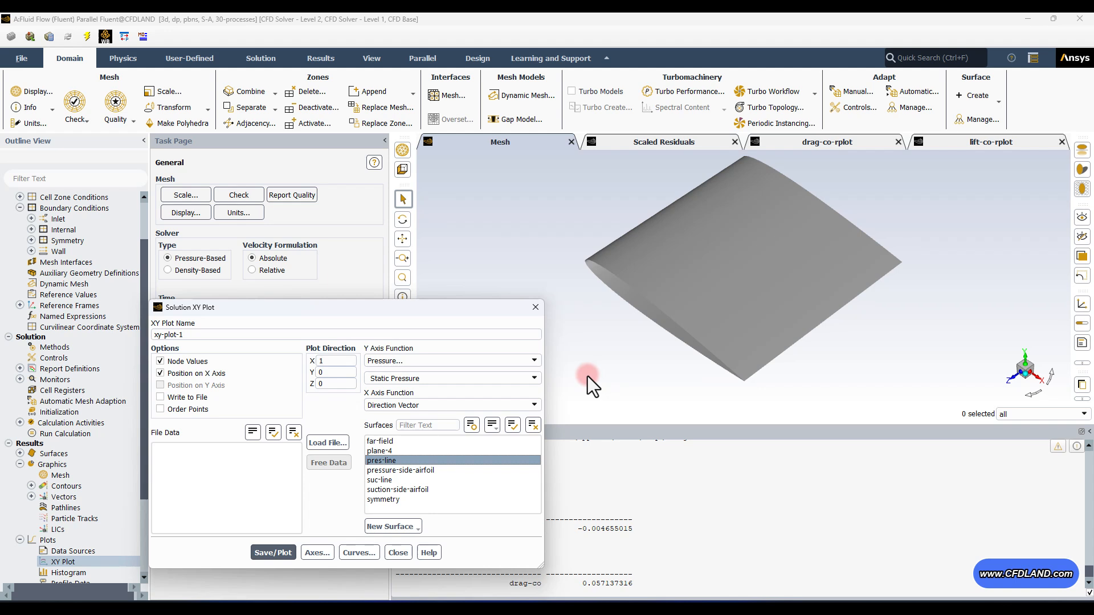
left_click_drag(255, 311, 224, 226)
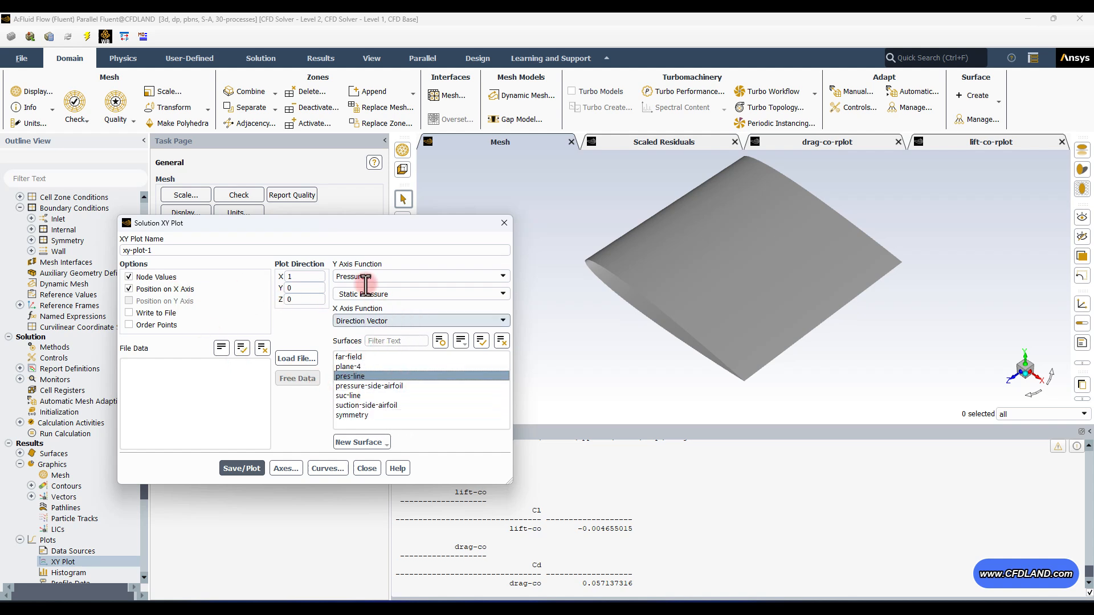
left_click(249, 467)
left_click_drag(337, 221, 236, 217)
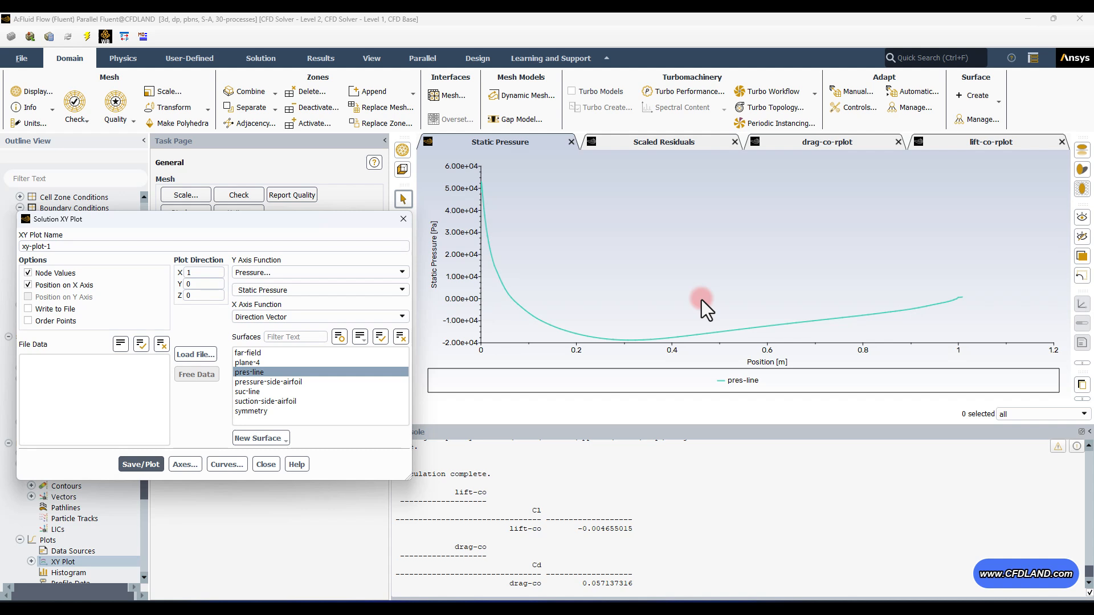
- Add the suc-line surface to the static pressure XY plot and replot both curves
left_click(256, 391)
left_click(139, 464)
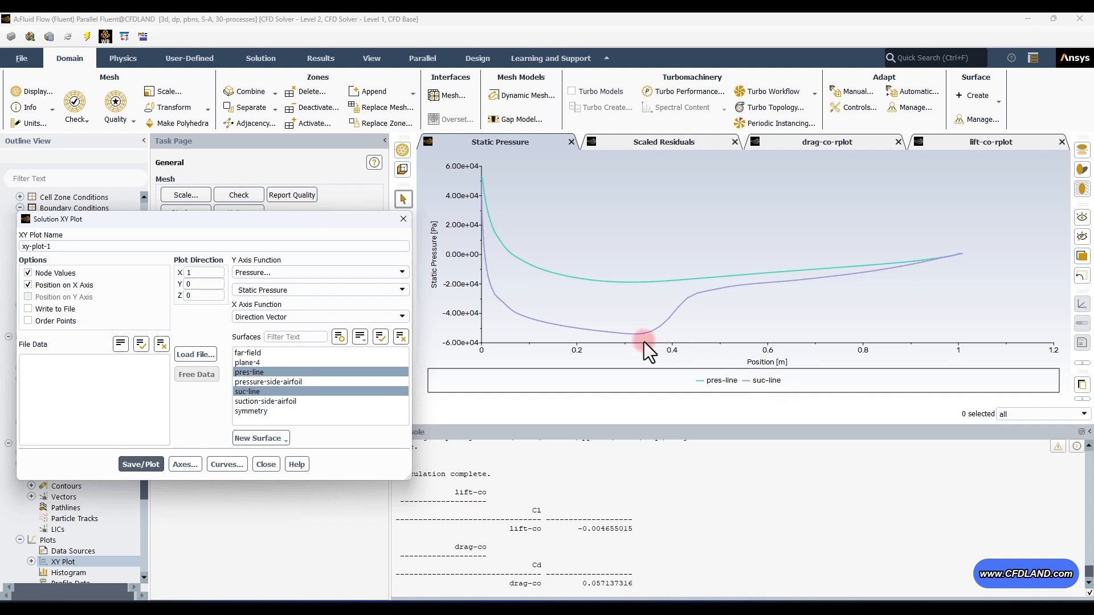
mouse_move(680, 301)
- Change the XY plot's Y-axis function to Wall Fluxes, Wall Shear Stress, plot pres-line and suc-line, and close the plot setup
left_click(255, 276)
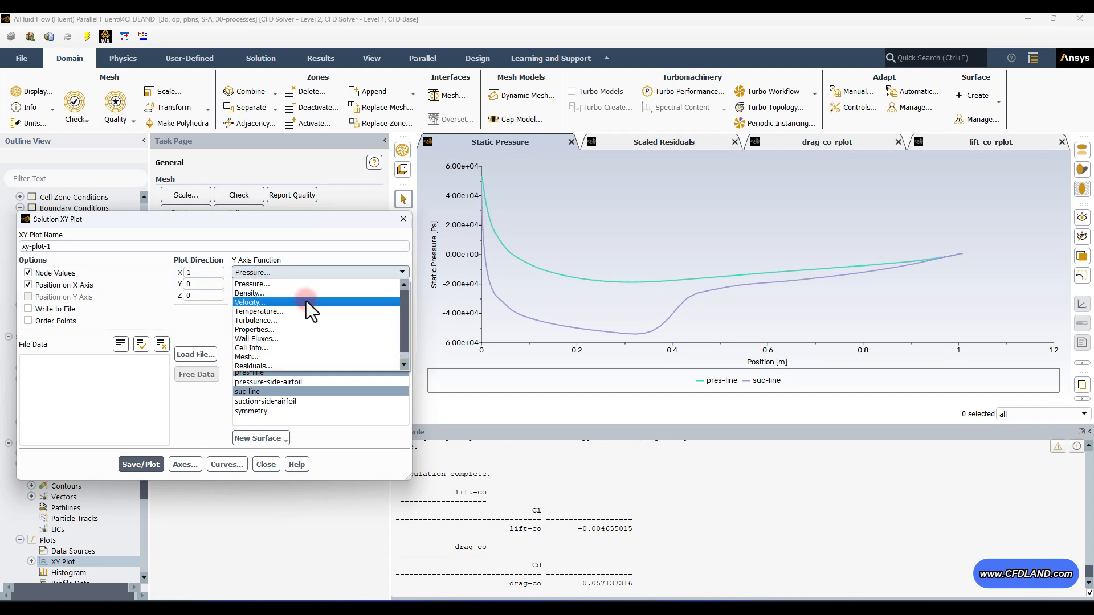
left_click(282, 321)
left_click(339, 273)
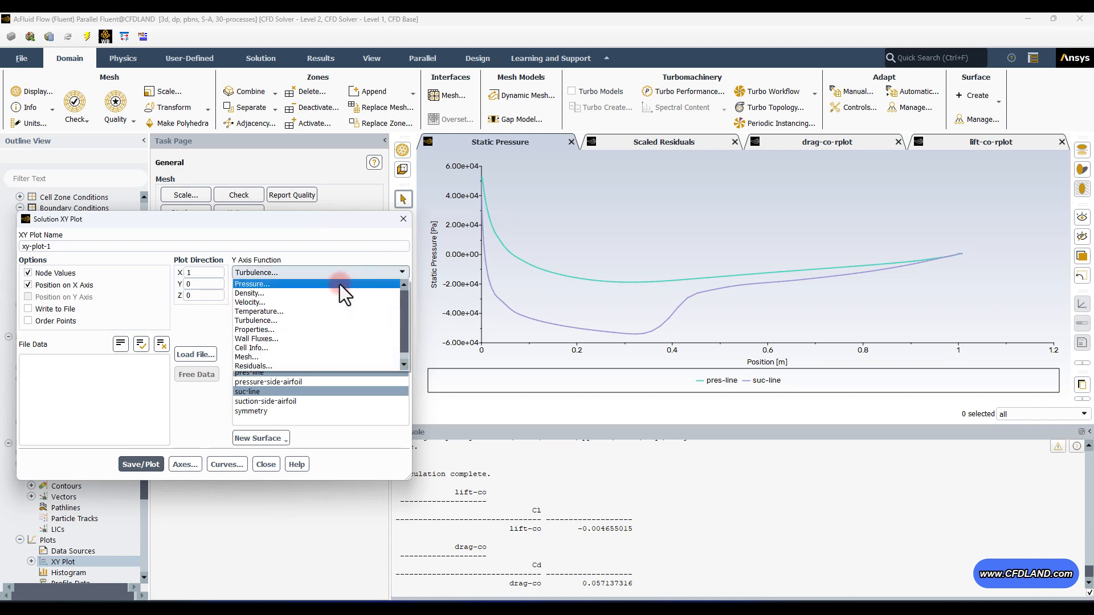
left_click(258, 338)
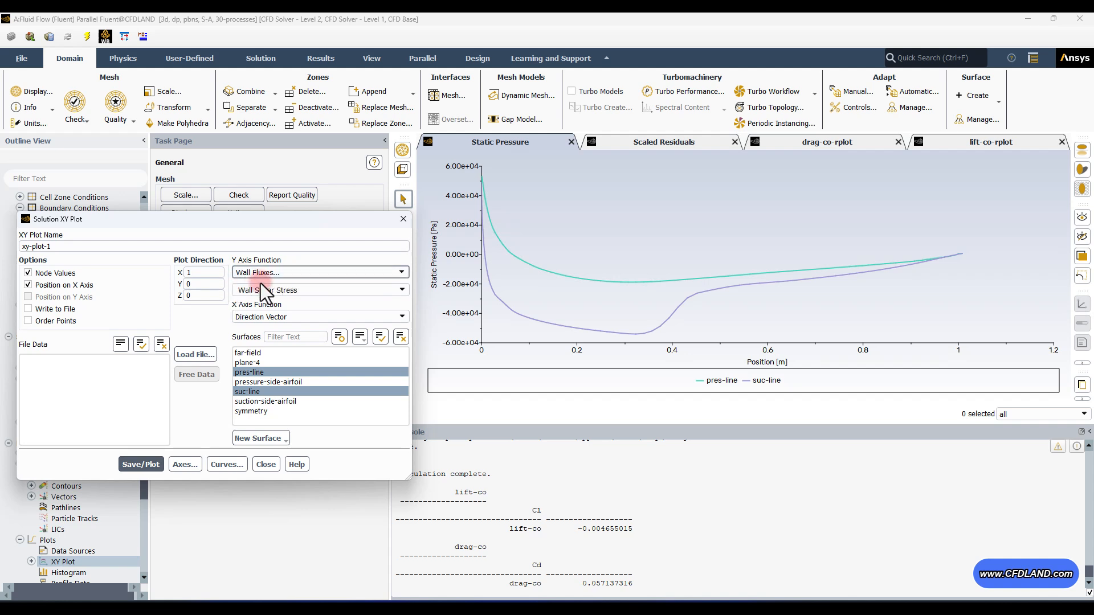
left_click(243, 291)
left_click(153, 459)
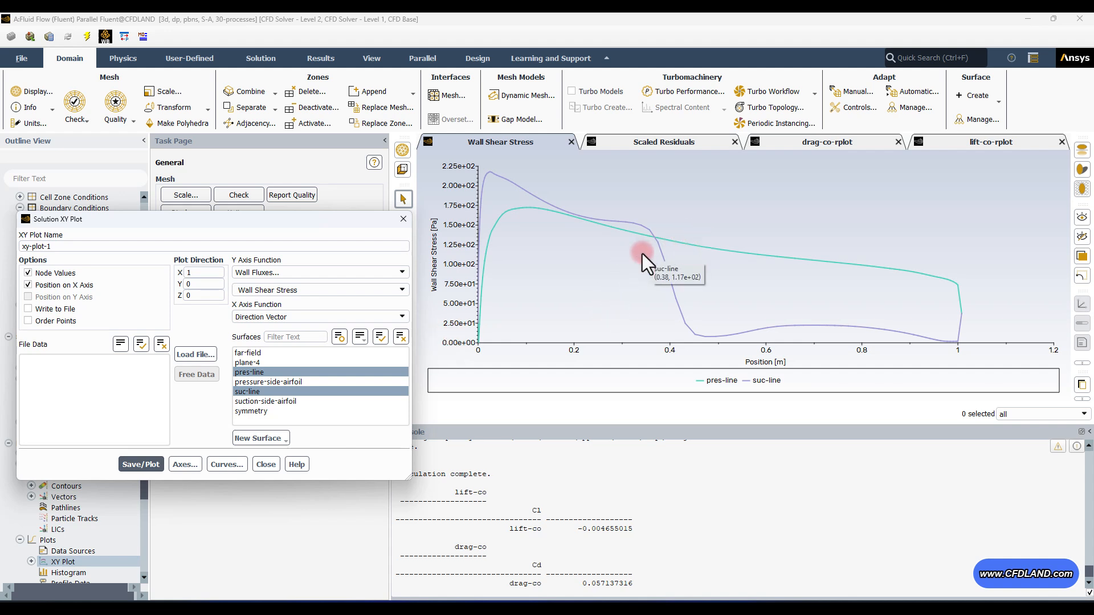
mouse_move(653, 237)
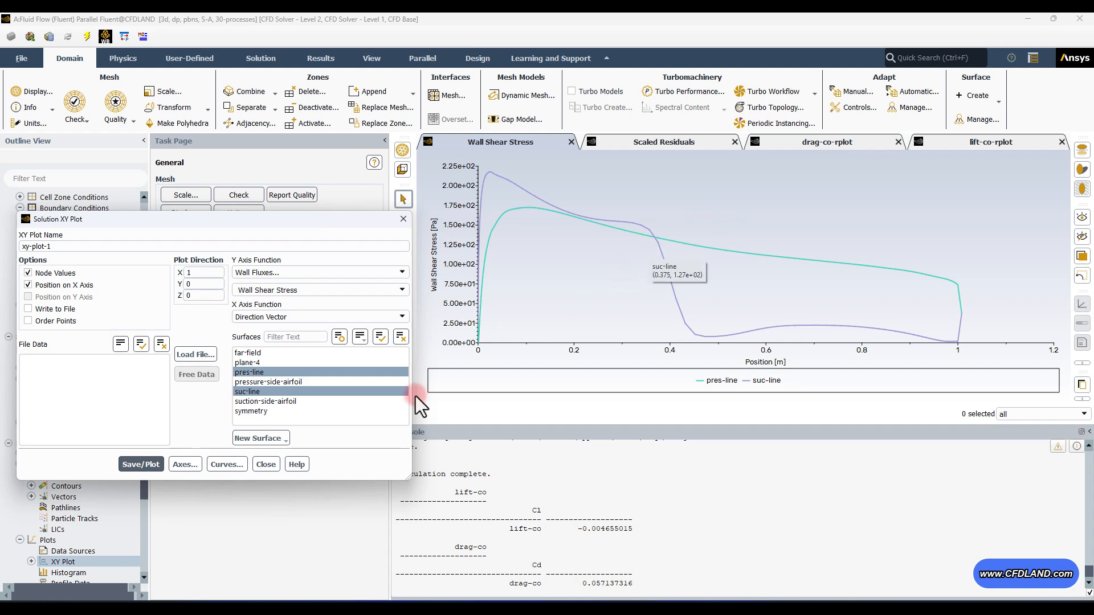
left_click(267, 464)
left_click(267, 465)
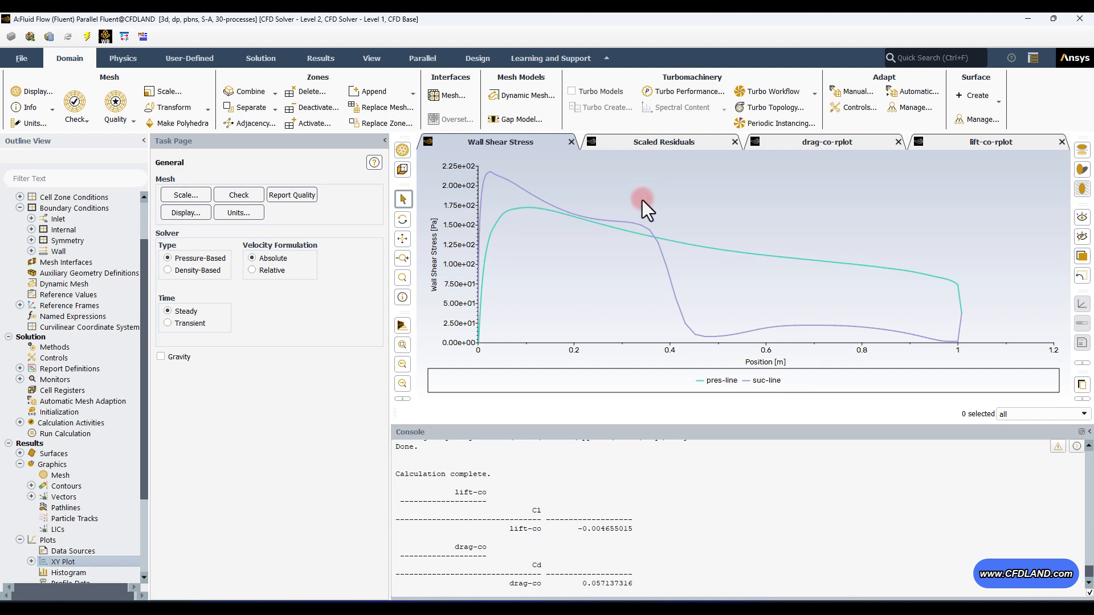
- Display pathlines released from pressure-side-airfoil and suction-side-airfoil, colored by Particle ID, with a path skip of 20
left_click(647, 143)
left_click(557, 150)
double_click(53, 509)
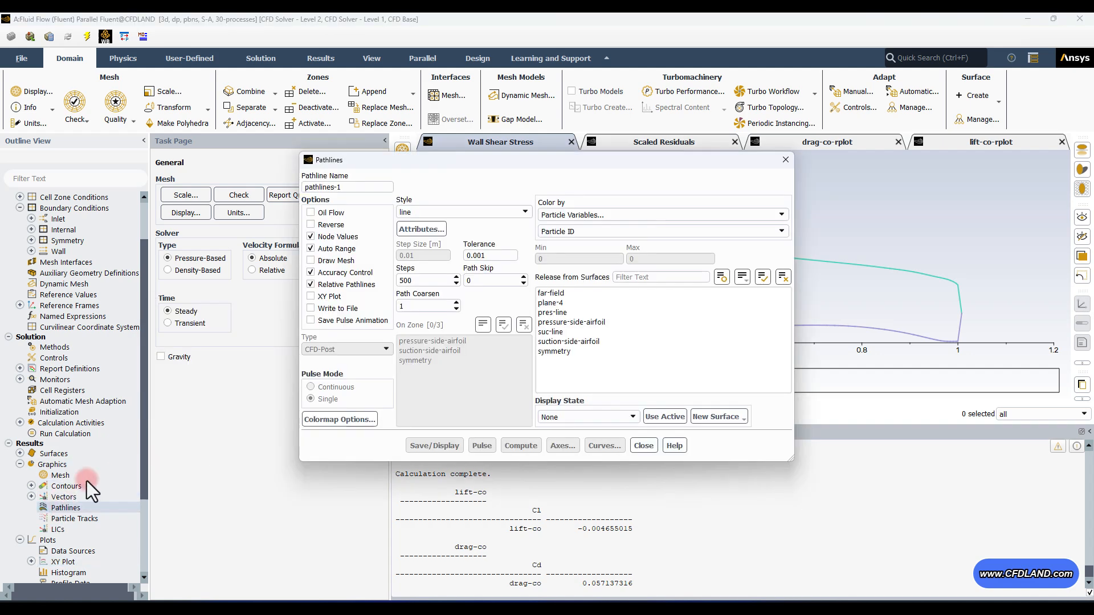
double_click(484, 279)
type("20")
left_click(557, 342)
left_click(553, 322)
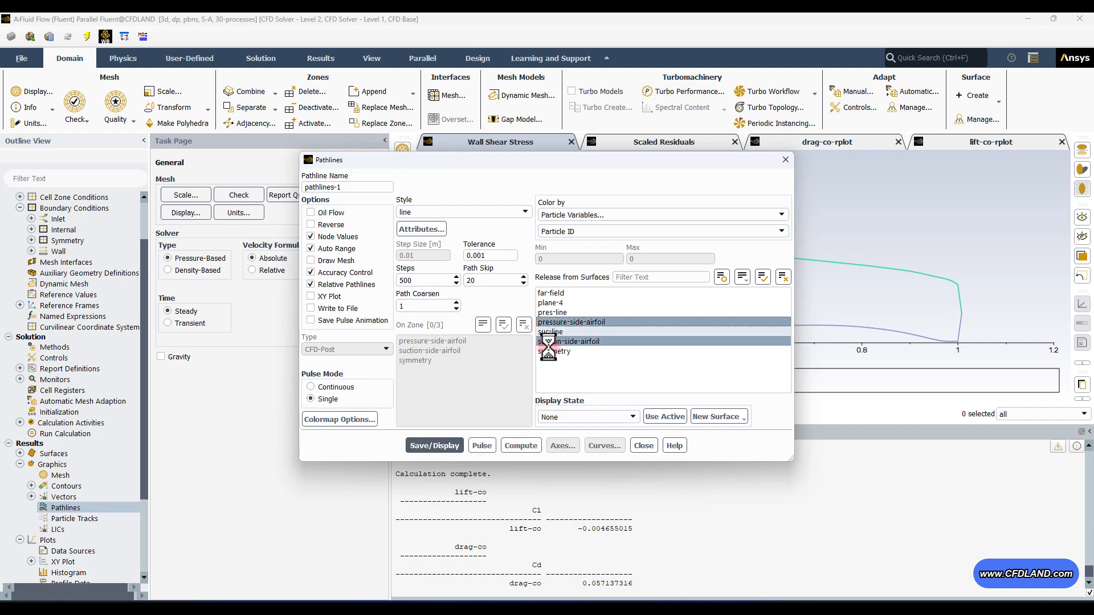
left_click(446, 445)
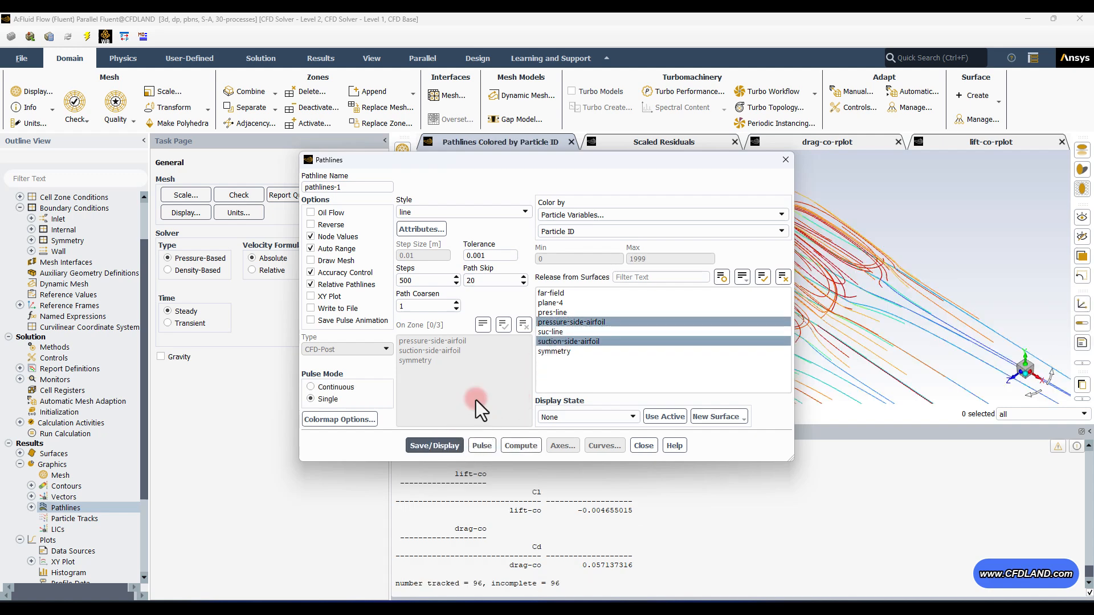
- Reduce the path skip to 10 and redisplay the airfoil pathlines, keeping the setup dialog clear of the graphics
left_click_drag(539, 163, 293, 148)
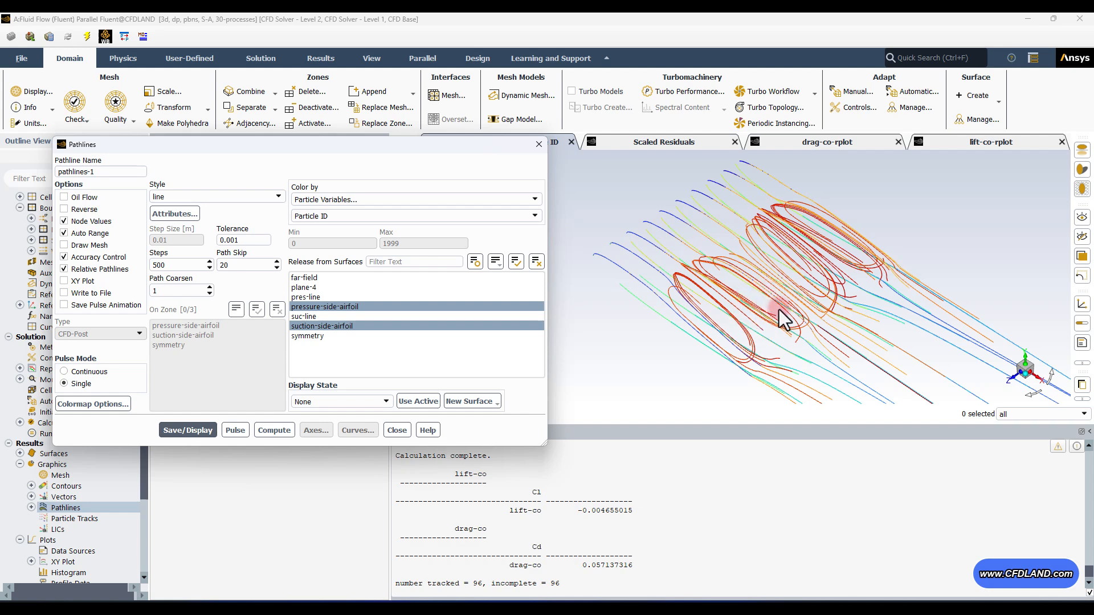
left_click_drag(268, 265, 192, 266)
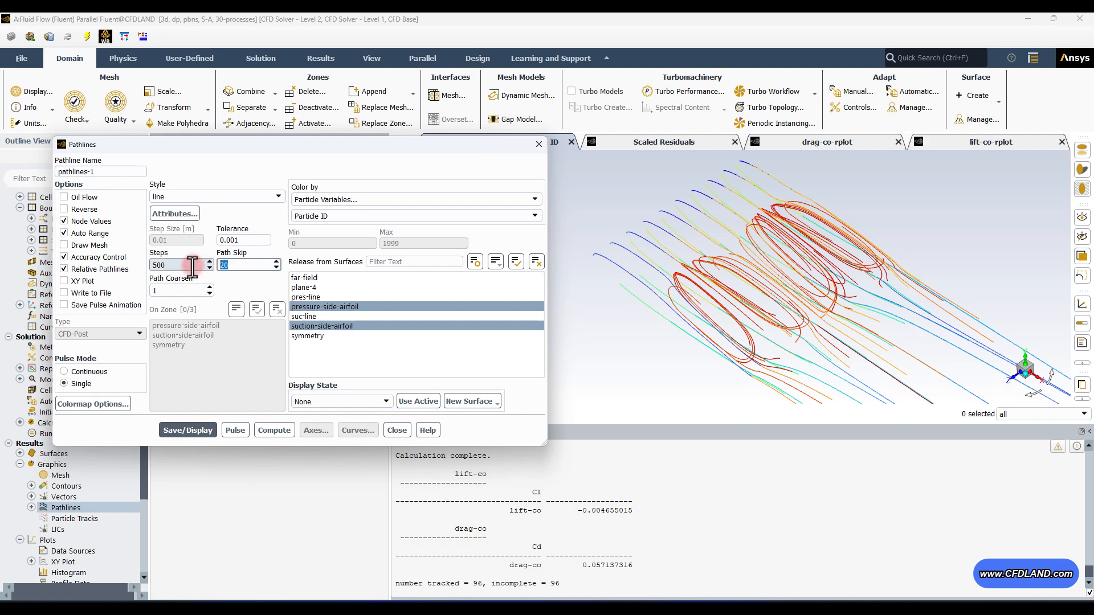
type("10")
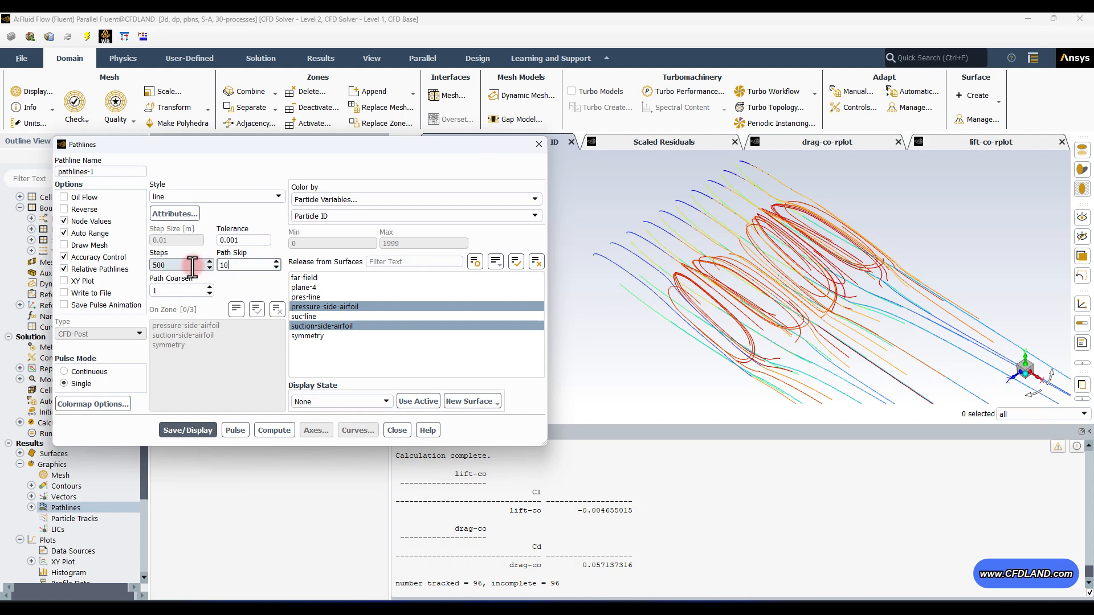
left_click(194, 431)
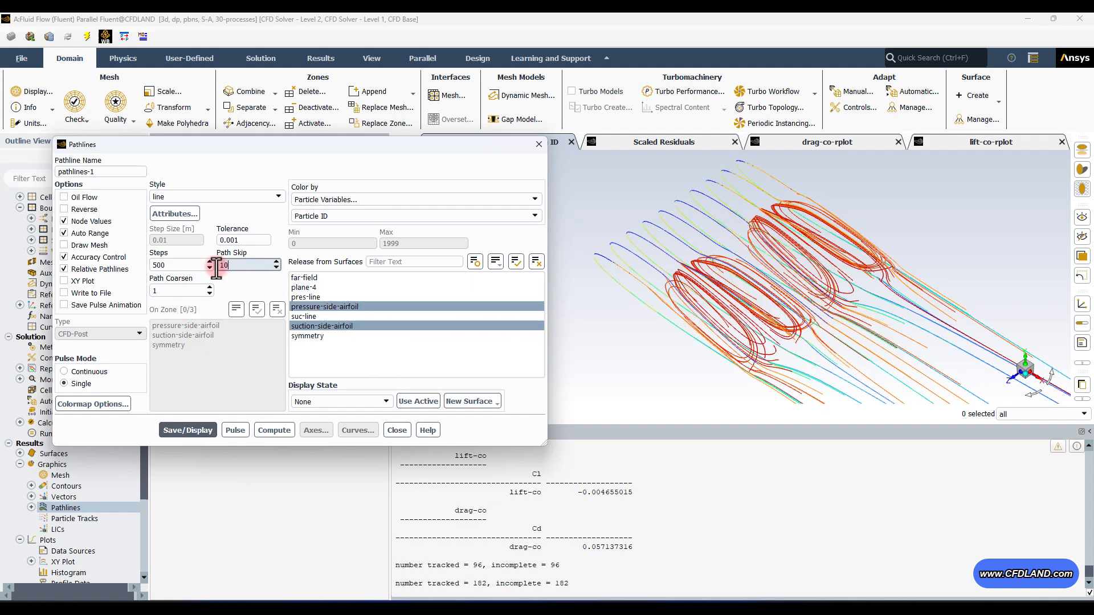
- Raise the number of pathline steps to 5000 and redisplay the pathlines
left_click(188, 265)
type("0")
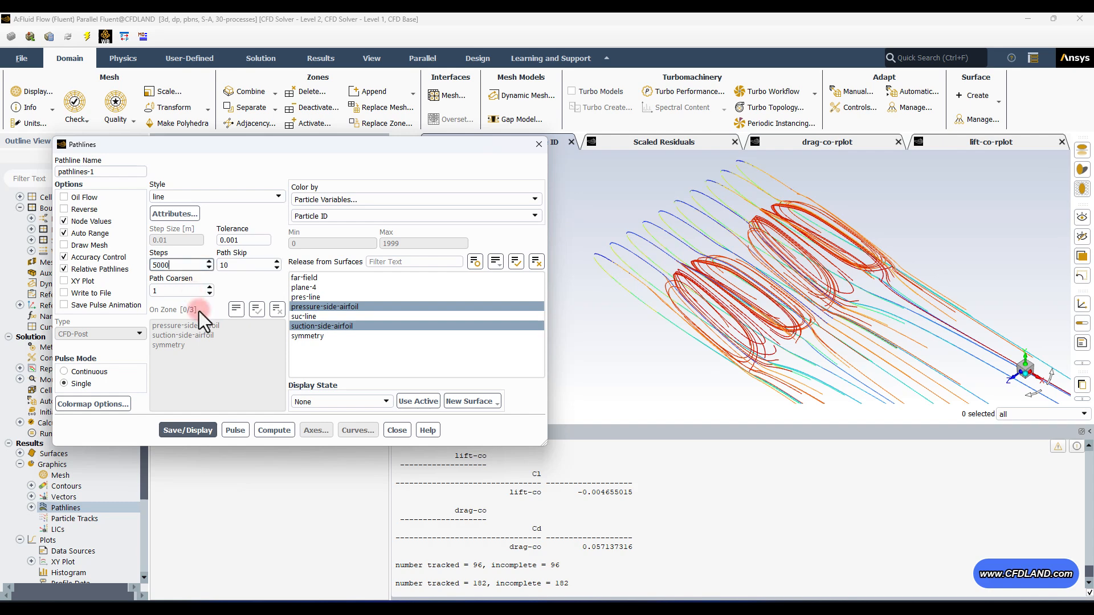
left_click(196, 426)
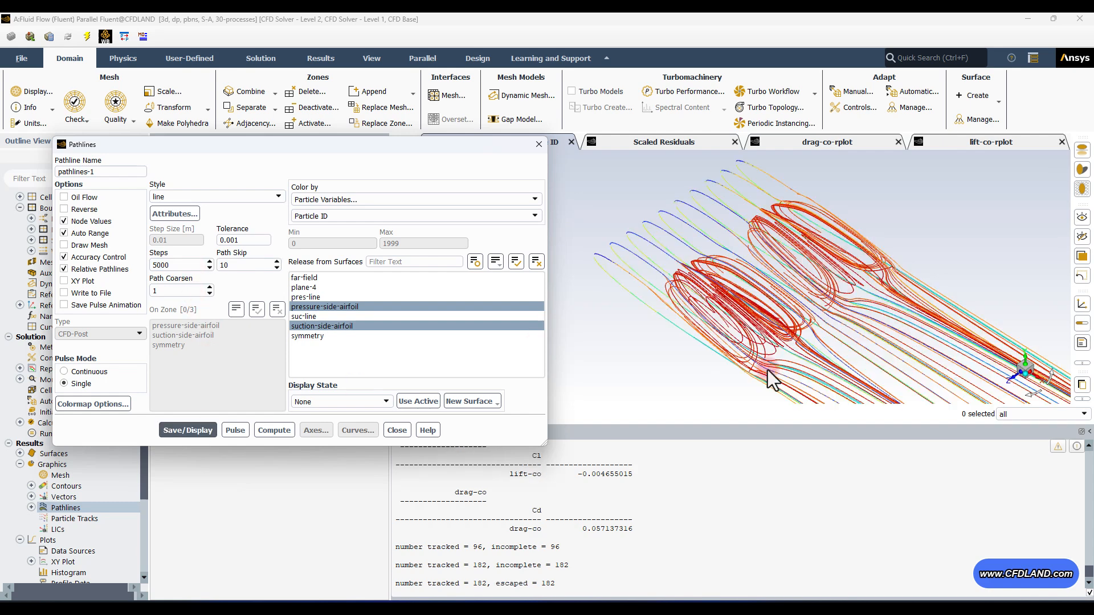
- Reduce the pathline path skip to 5 and redisplay the airfoil pathlines
double_click(231, 265)
type("5")
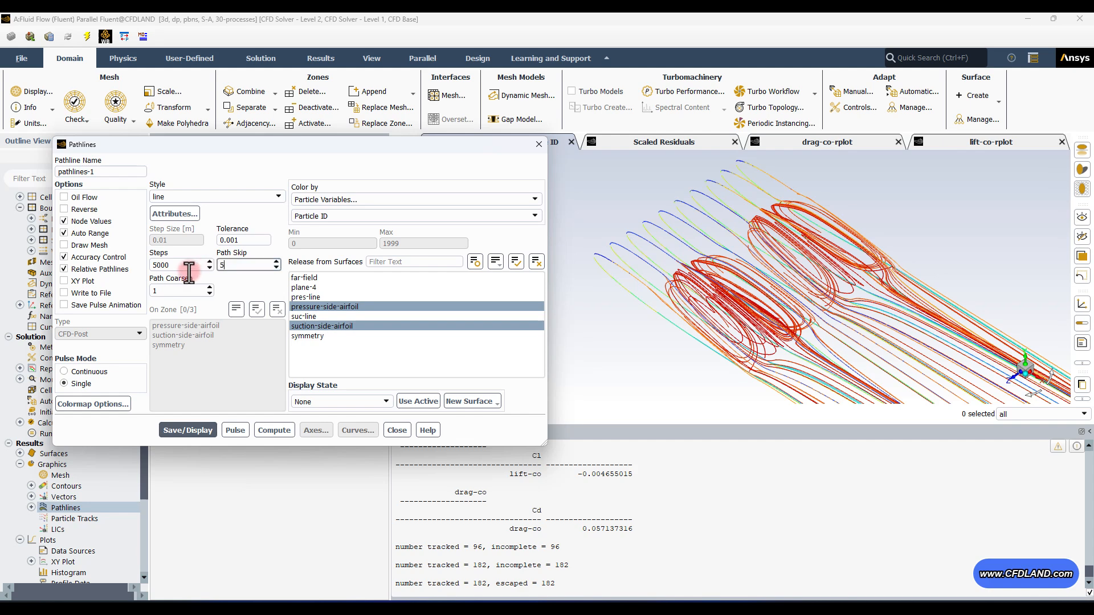
left_click(201, 432)
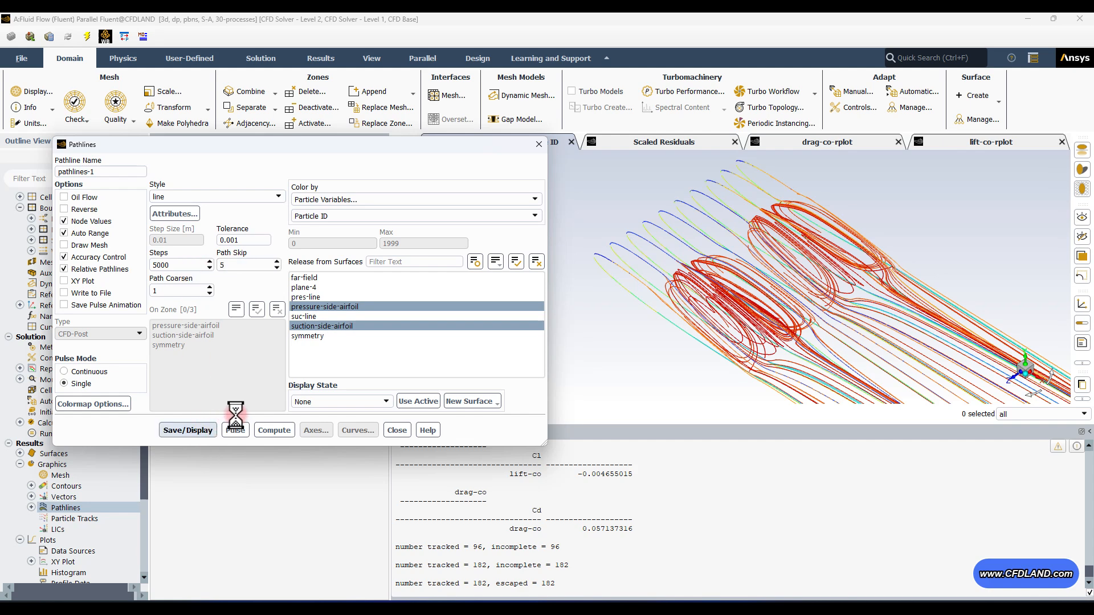
- Overlay the mesh faces of pressure-side-airfoil and suction-side-airfoil on the pathlines and redisplay them
left_click_drag(729, 347, 850, 222)
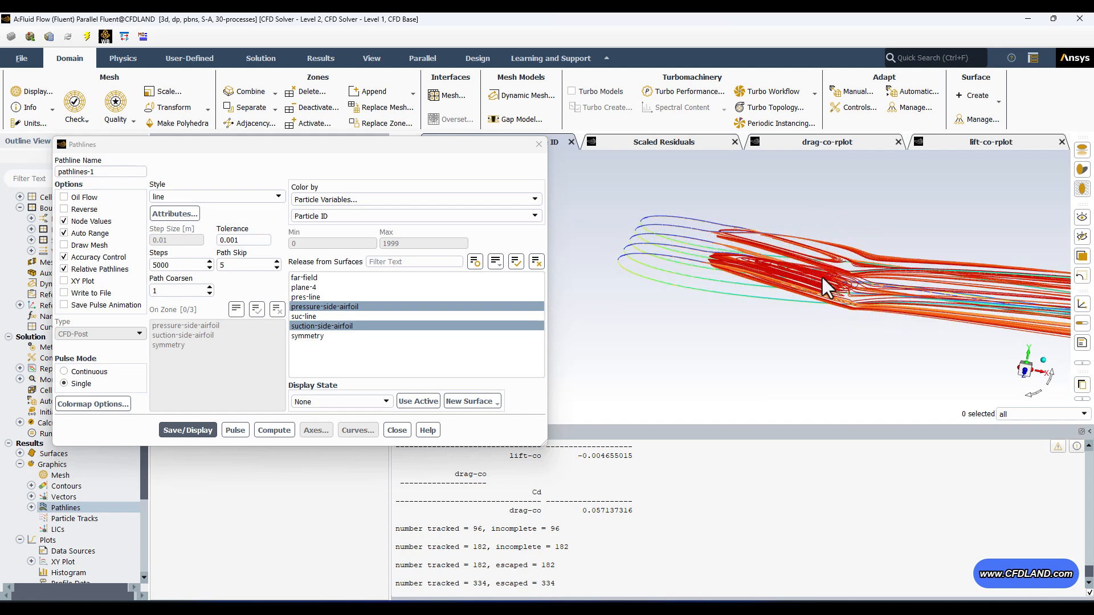
left_click(85, 247)
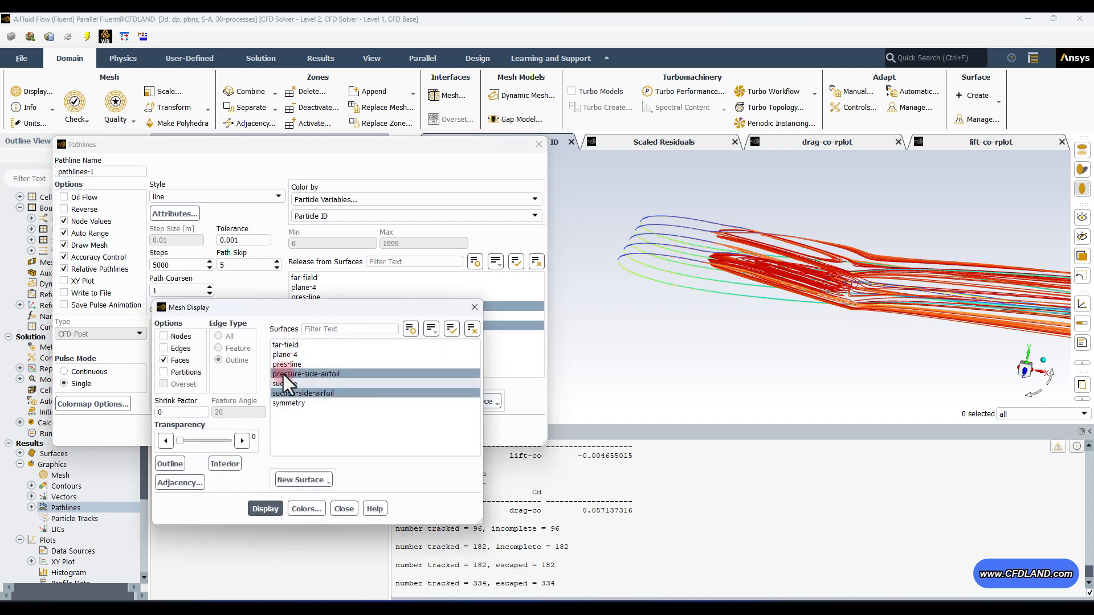
left_click(267, 506)
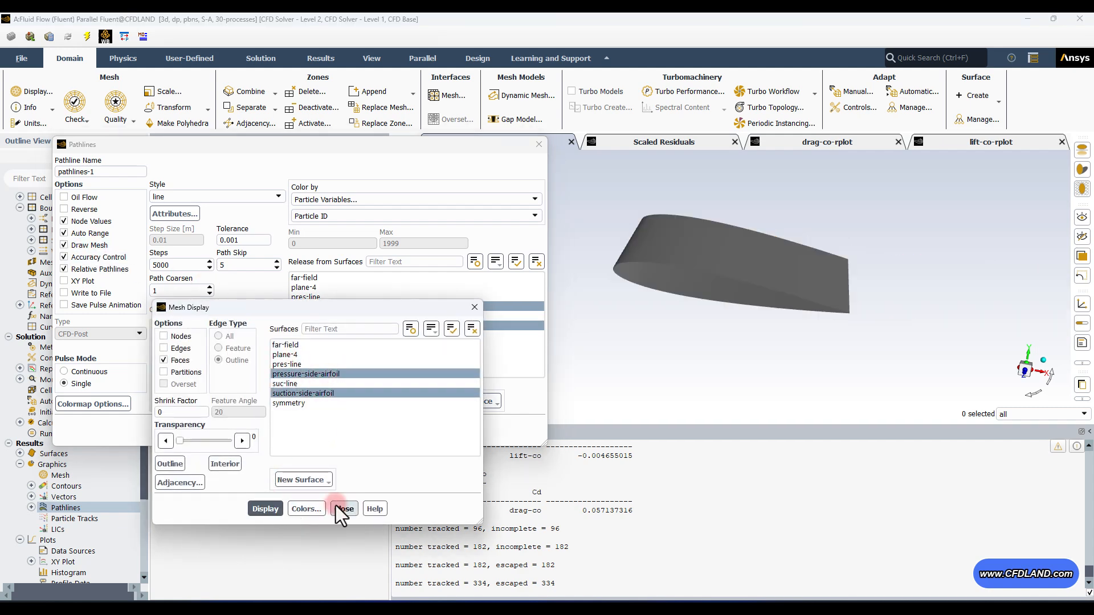
left_click(339, 507)
left_click(193, 430)
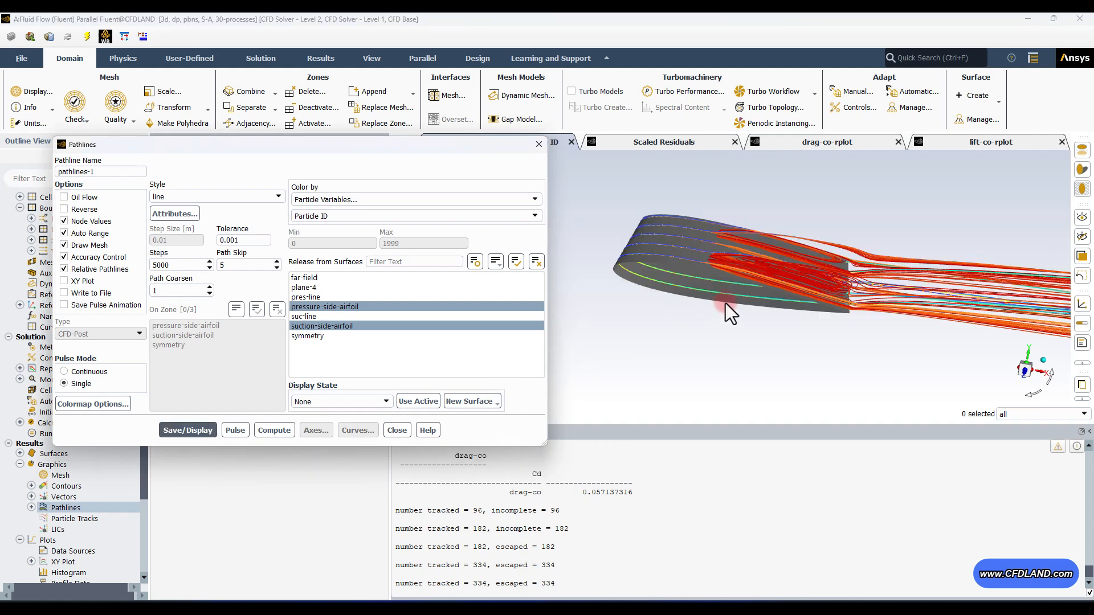
- Set the pathline path skip to 0 and redisplay the pathlines over the airfoil mesh
left_click_drag(657, 299, 1016, 371)
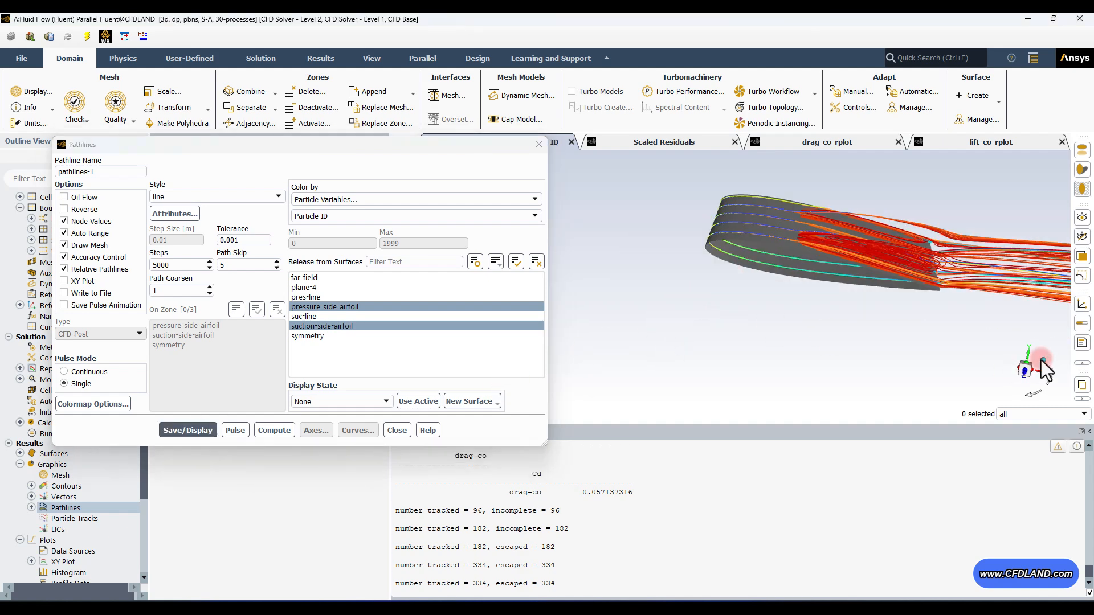
left_click(1041, 360)
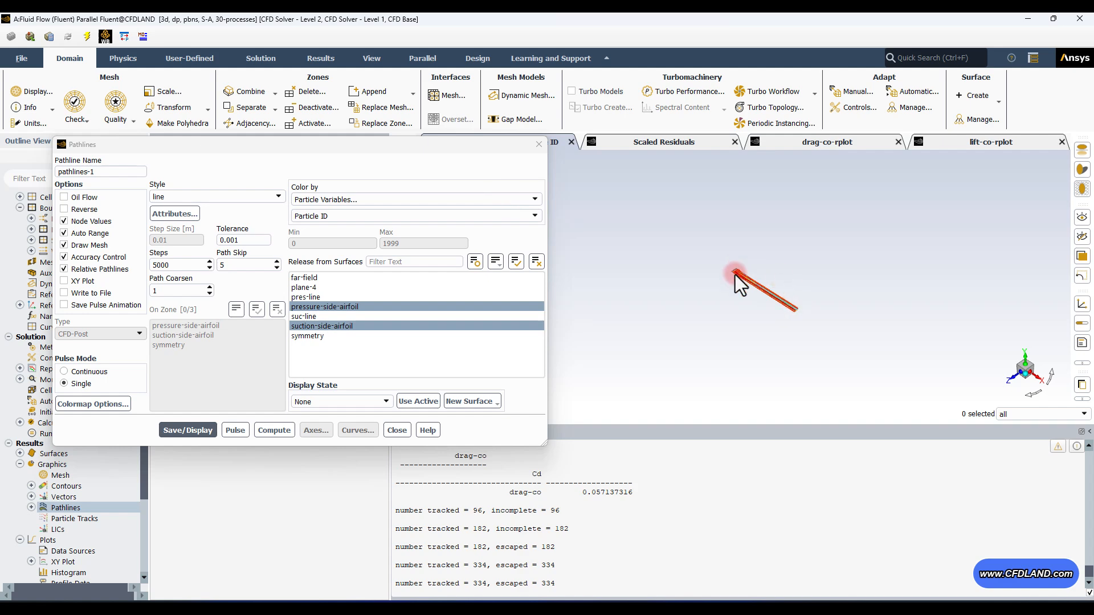
mouse_move(735, 274)
left_mouse_down()
mouse_move(719, 234)
mouse_move(665, 221)
mouse_move(688, 268)
mouse_move(681, 296)
mouse_move(870, 344)
mouse_move(735, 341)
left_mouse_up()
double_click(242, 265)
type("0")
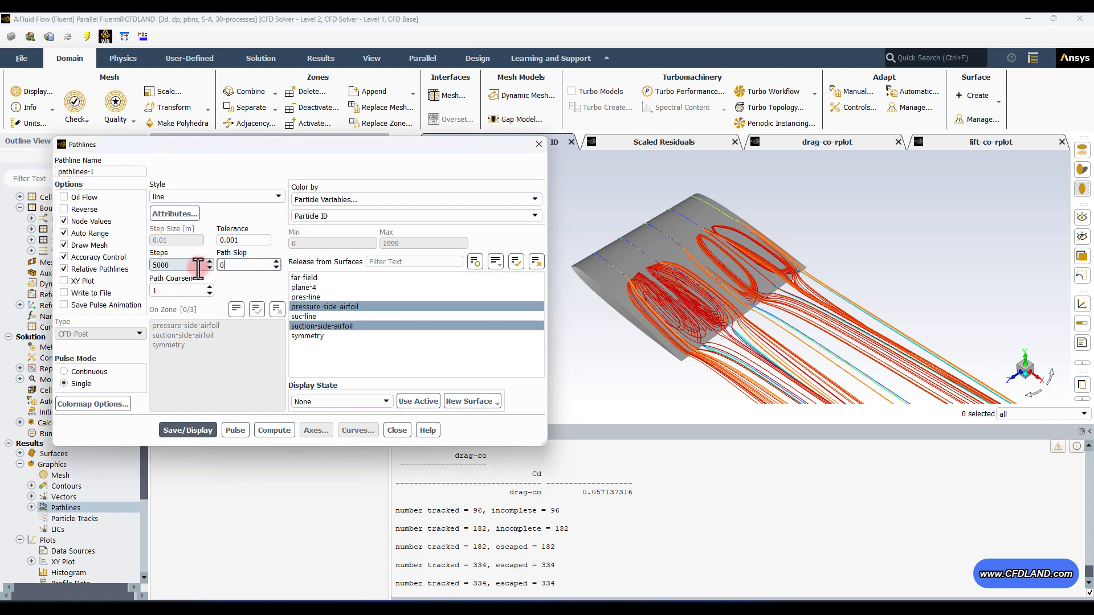
left_click(198, 426)
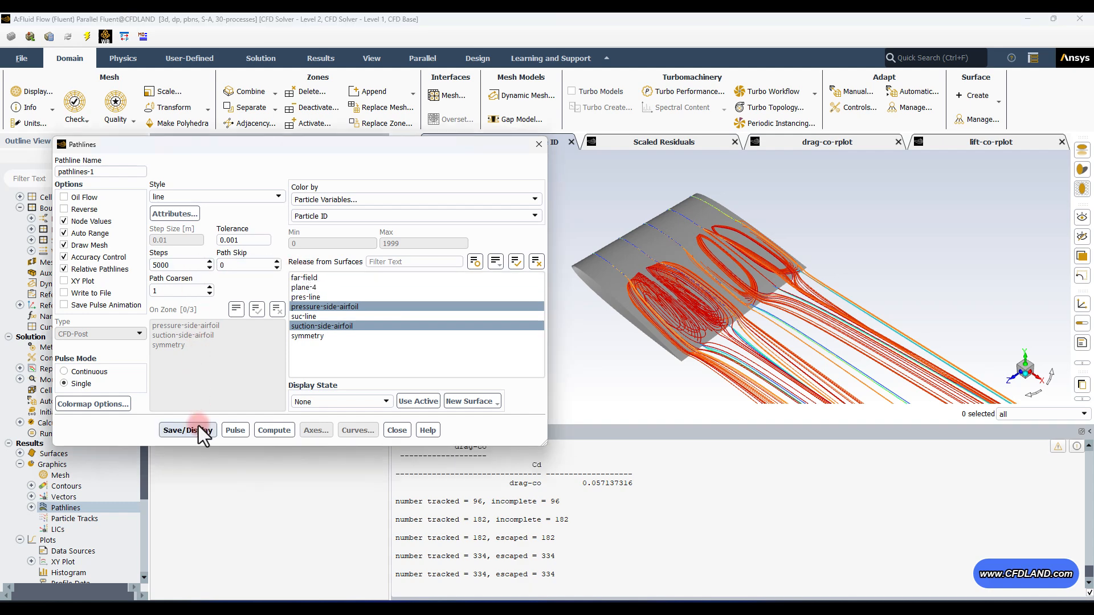